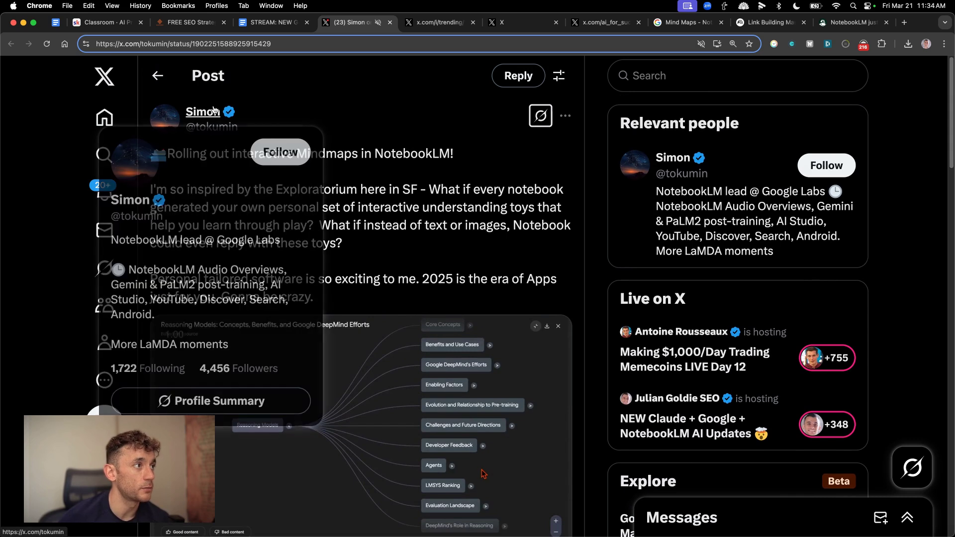
- Play the NotebookLM mind map demo video in the post at full screen and pause it on the expanded map
{"action": "scroll", "coordinate": [439, 278], "scroll_direction": "down", "scroll_amount": 3}
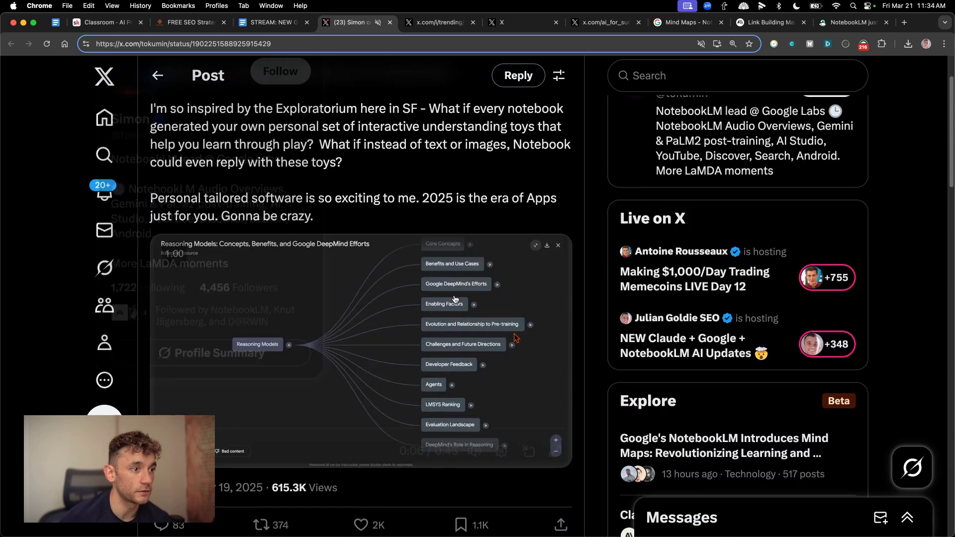
{"action": "left_click", "coordinate": [555, 429]}
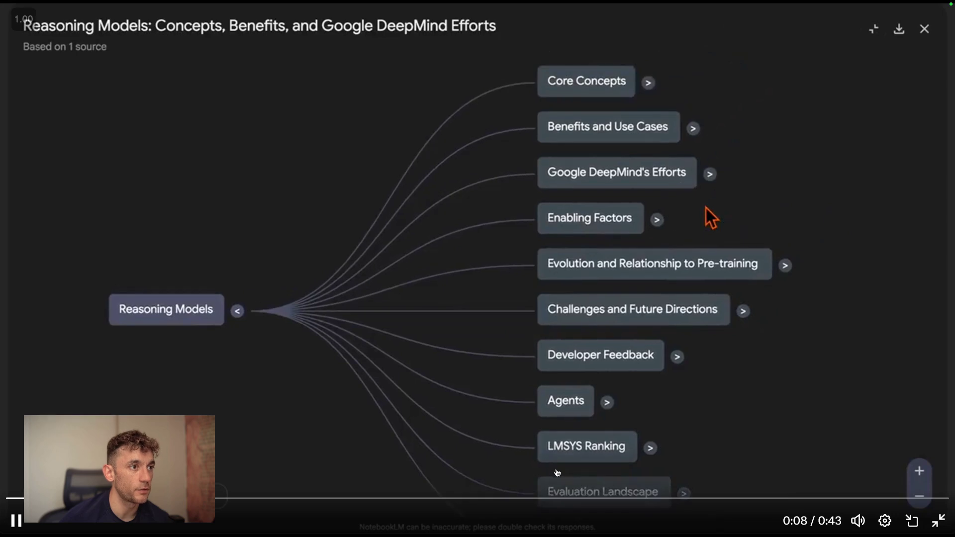
{"action": "key", "text": "space"}
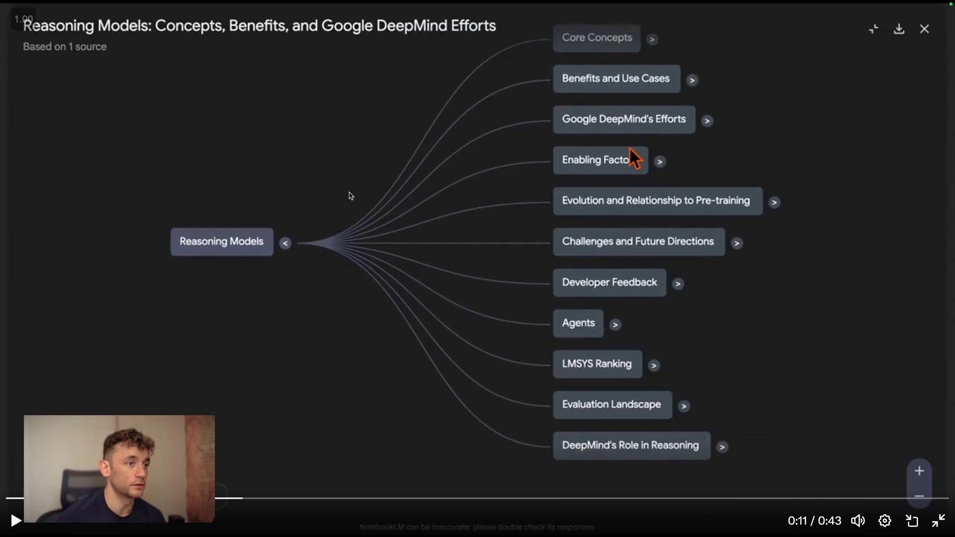
- Rewind the demo video to its start and replay how the mind map is created and opened from the notes
{"action": "left_click", "coordinate": [55, 497]}
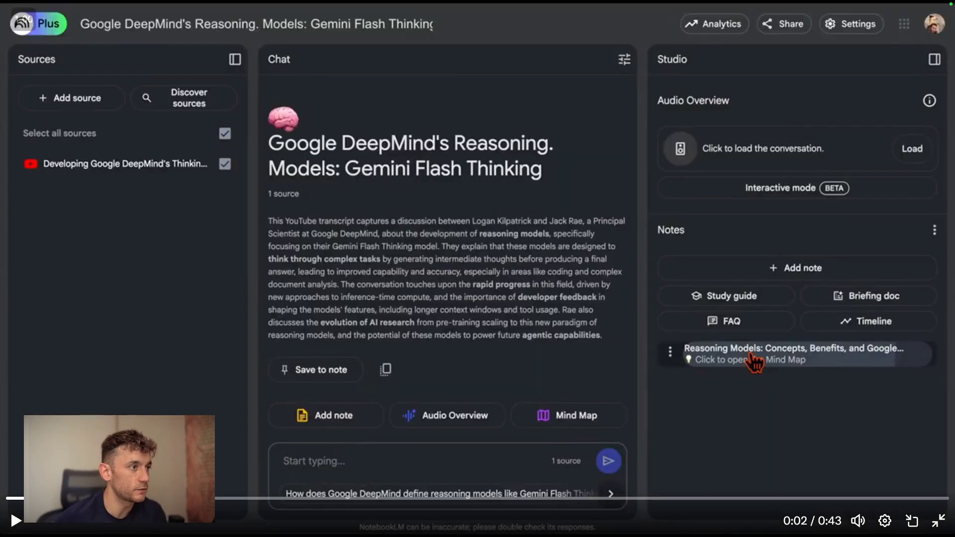
{"action": "left_click", "coordinate": [17, 521]}
{"action": "left_click", "coordinate": [7, 498]}
{"action": "key", "text": "space"}
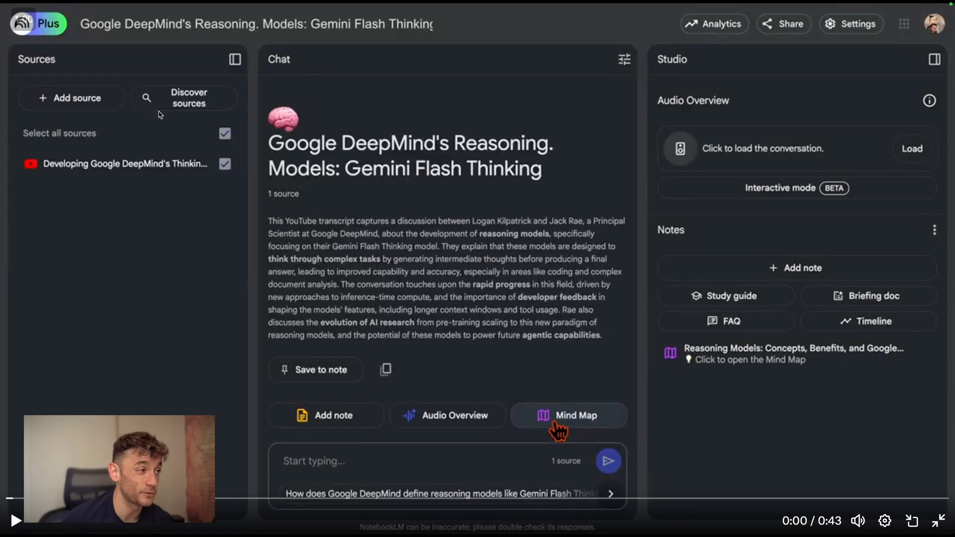
{"action": "key", "text": "space"}
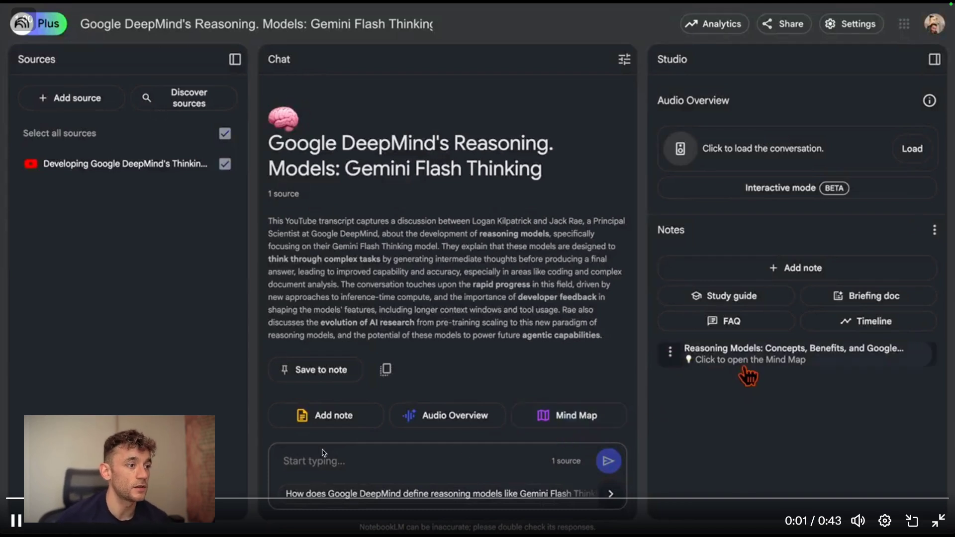
{"action": "key", "text": "space"}
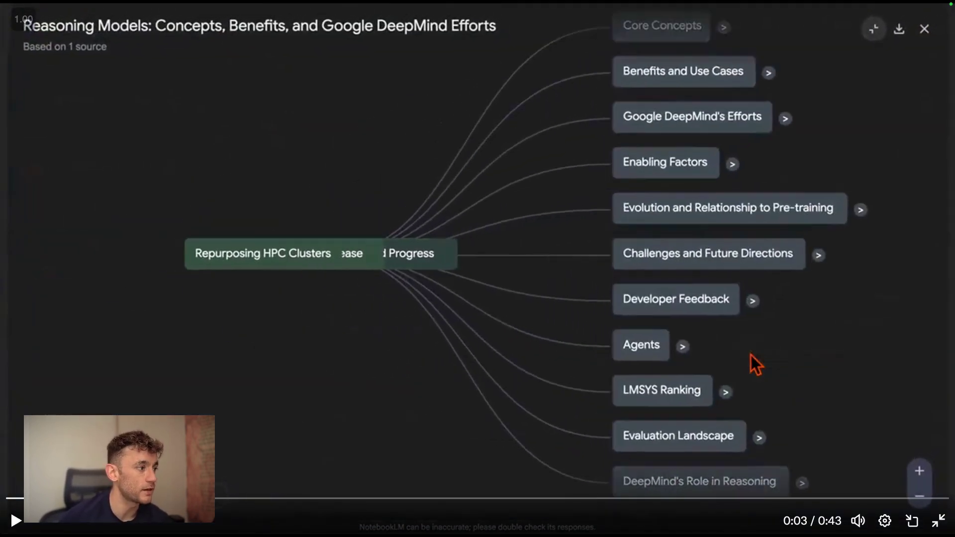
{"action": "key", "text": "Left"}
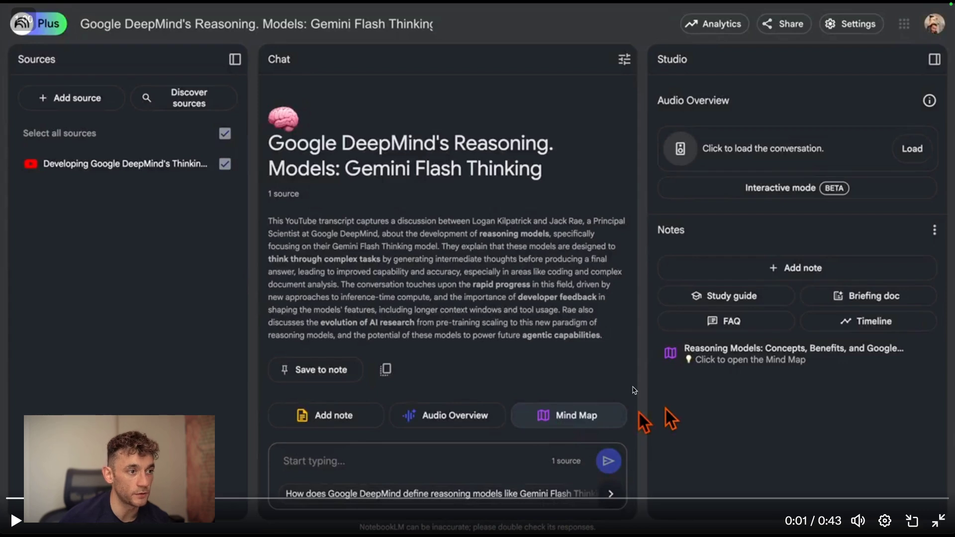
{"action": "key", "text": "space"}
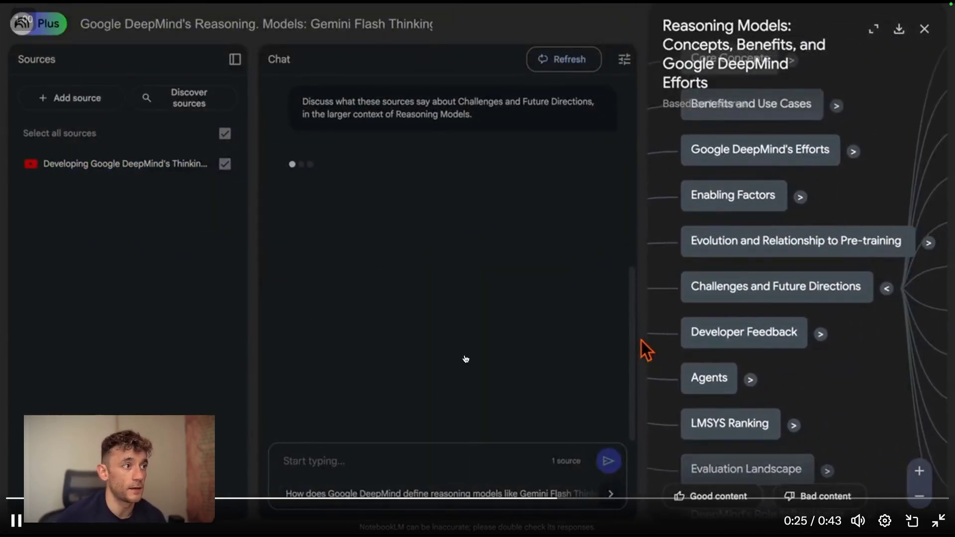
- Leave the full-screen video, skim the rest of the interactive mind maps post and close its tab
{"action": "key", "text": "Escape"}
{"action": "scroll", "coordinate": [410, 178], "scroll_direction": "down", "scroll_amount": 5}
{"action": "scroll", "coordinate": [410, 178], "scroll_direction": "down", "scroll_amount": 3}
{"action": "scroll", "coordinate": [283, 77], "scroll_direction": "up", "scroll_amount": 10}
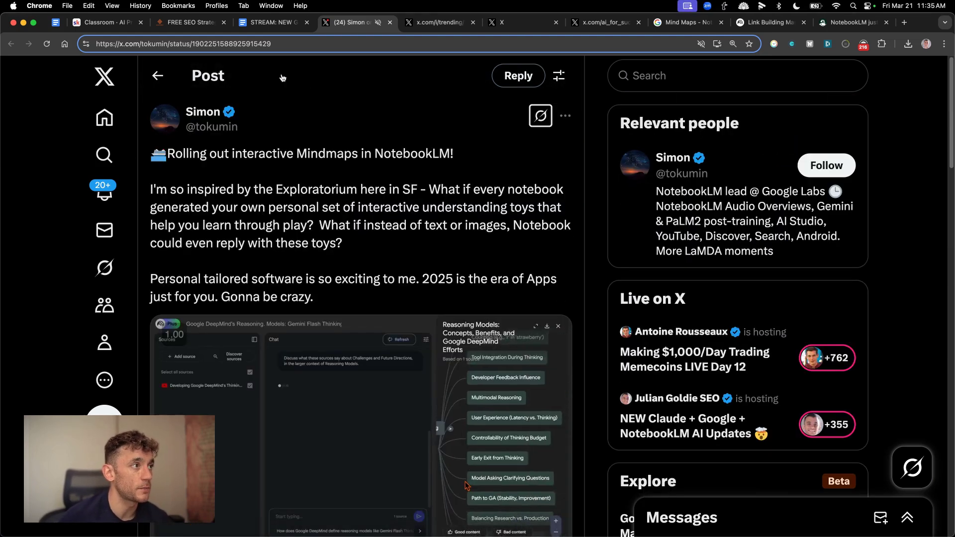
{"action": "scroll", "coordinate": [283, 77], "scroll_direction": "down", "scroll_amount": 2}
{"action": "key", "text": "super+w"}
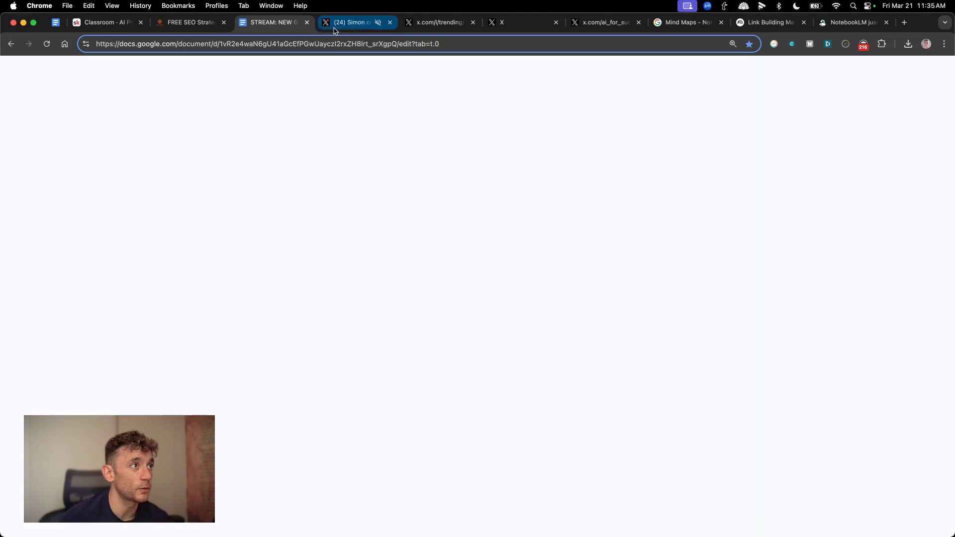
- Close the STREAM document's tab and open the "Google just dropped Mind Maps for NotebookLM" post from the trending story
{"action": "left_click", "coordinate": [349, 22]}
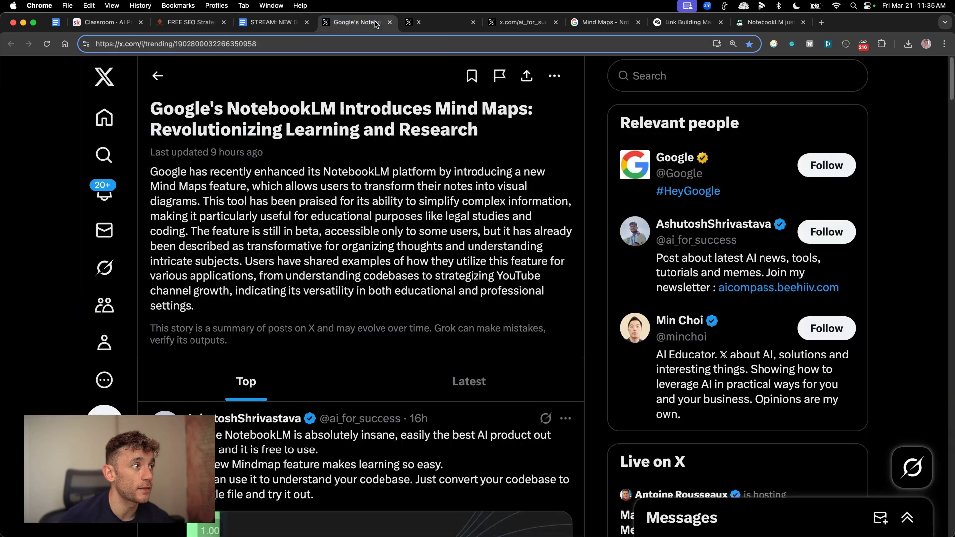
{"action": "middle_click", "coordinate": [277, 23]}
{"action": "scroll", "coordinate": [353, 223], "scroll_direction": "down", "scroll_amount": 10}
{"action": "scroll", "coordinate": [427, 297], "scroll_direction": "down", "scroll_amount": 5}
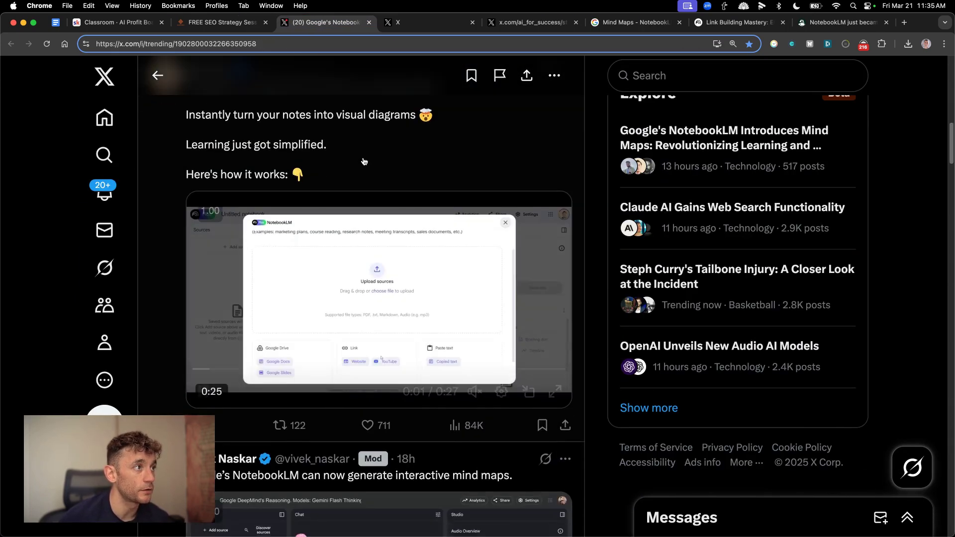
{"action": "scroll", "coordinate": [363, 161], "scroll_direction": "up", "scroll_amount": 2}
{"action": "left_click_drag", "start_coordinate": [189, 234], "coordinate": [387, 274]}
{"action": "left_click", "coordinate": [440, 263]}
{"action": "left_click", "coordinate": [464, 241]}
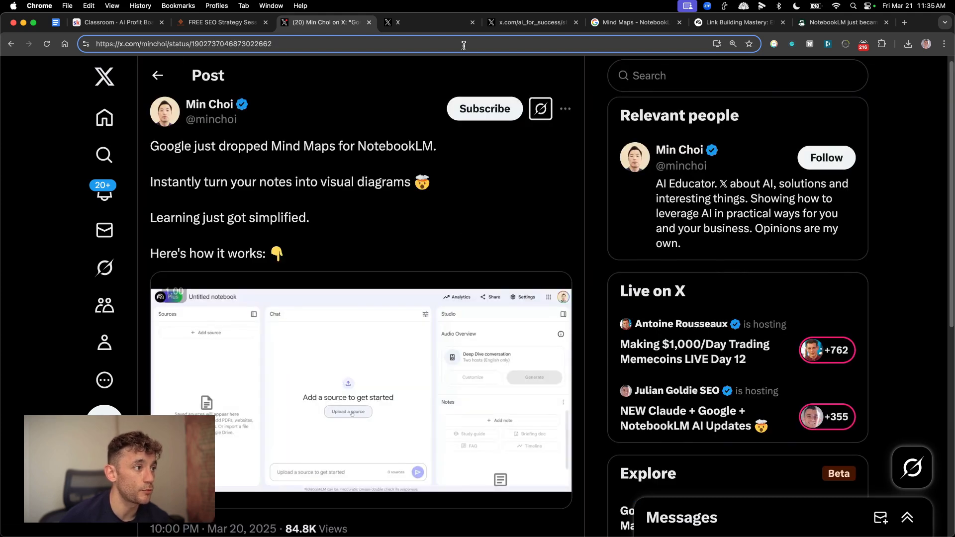
- Watch the post's Model Context Protocol mind map demo and skim the thread below it
{"action": "scroll", "coordinate": [358, 269], "scroll_direction": "down", "scroll_amount": 2}
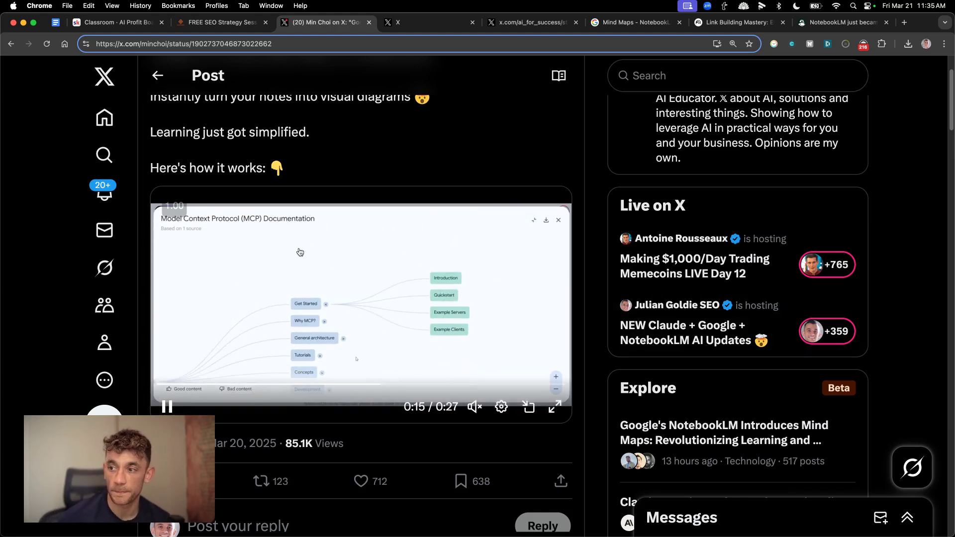
{"action": "scroll", "coordinate": [324, 279], "scroll_direction": "down", "scroll_amount": 2}
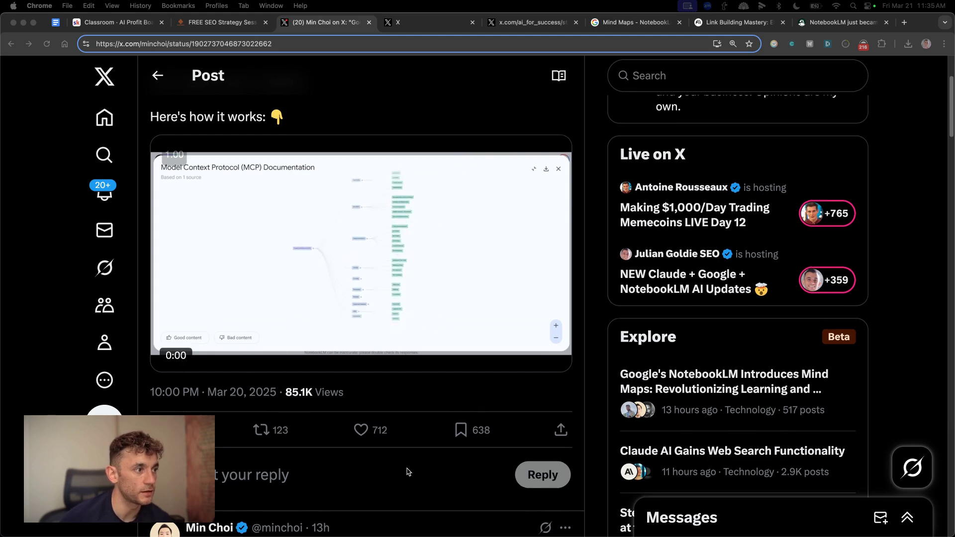
{"action": "scroll", "coordinate": [503, 119], "scroll_direction": "down", "scroll_amount": 20}
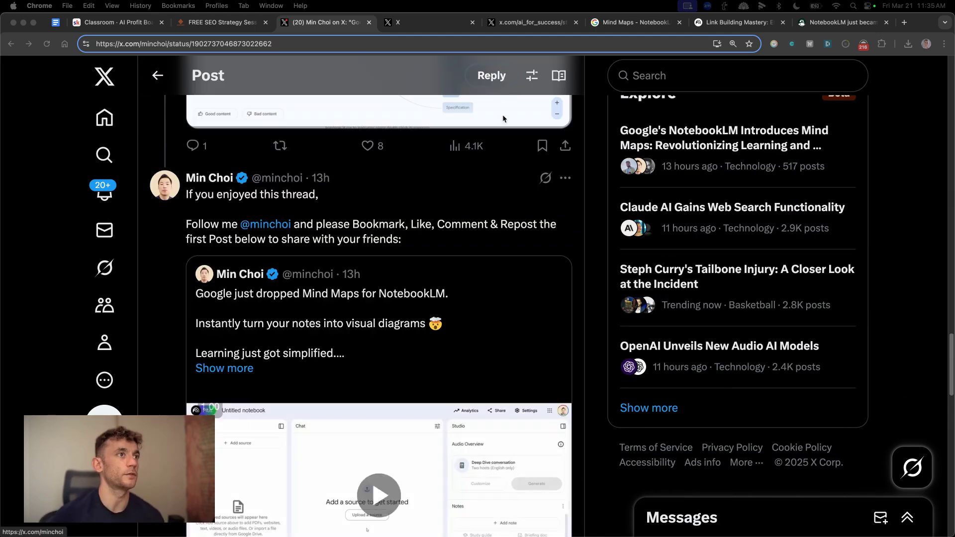
- Open the Link Building Mastery notebook, review its summary and generate an Audio Overview from its source
{"action": "left_click", "coordinate": [632, 23]}
{"action": "left_click", "coordinate": [737, 22]}
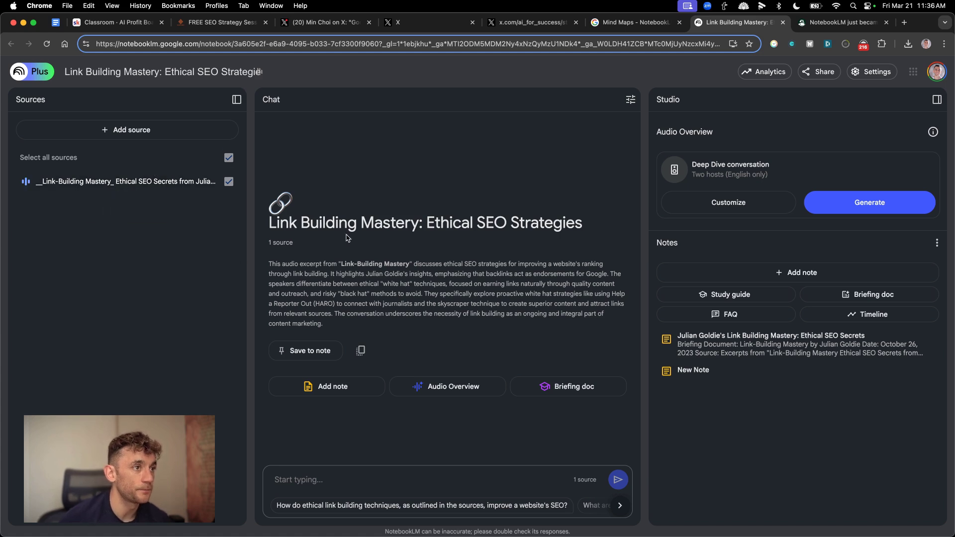
{"action": "left_click_drag", "start_coordinate": [240, 212], "coordinate": [599, 229]}
{"action": "left_click_drag", "start_coordinate": [279, 250], "coordinate": [356, 324]}
{"action": "left_click", "coordinate": [421, 280]}
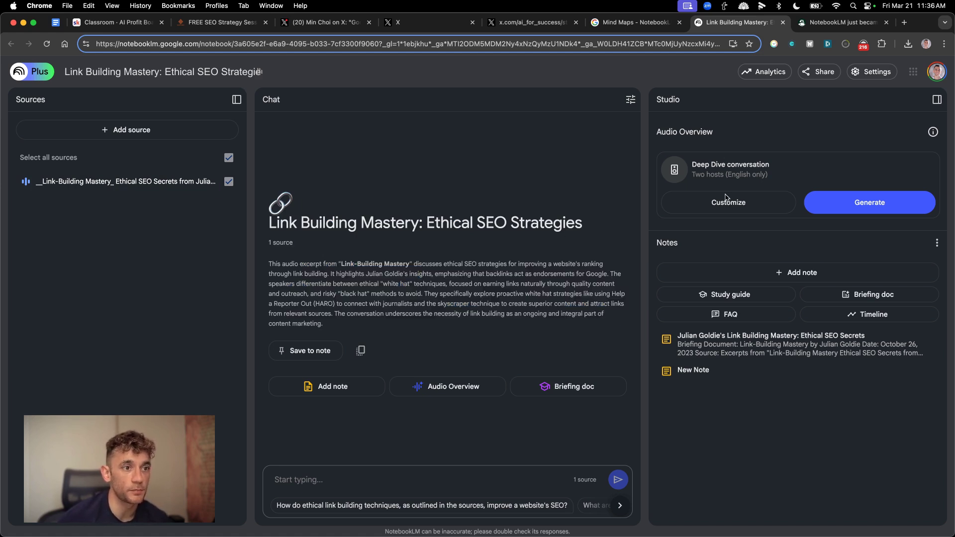
{"action": "left_click", "coordinate": [476, 388]}
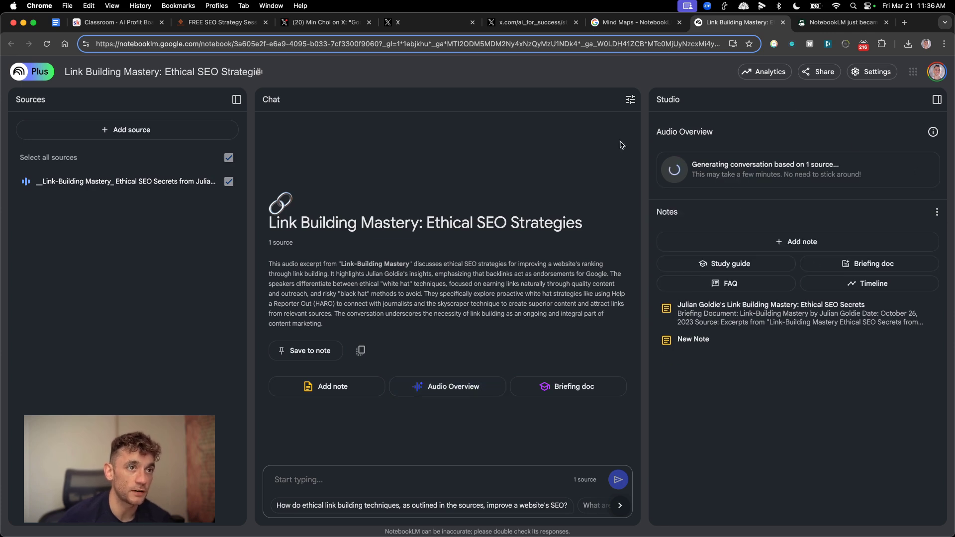
- Reread the Link Building Mastery notebook's summary text while the audio conversation generates
{"action": "triple_click", "coordinate": [439, 263]}
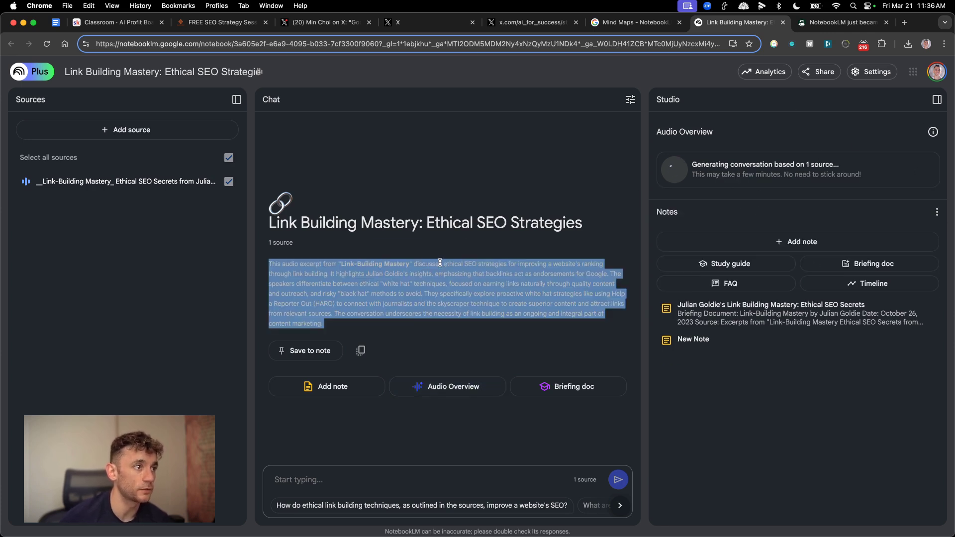
{"action": "left_click", "coordinate": [458, 253]}
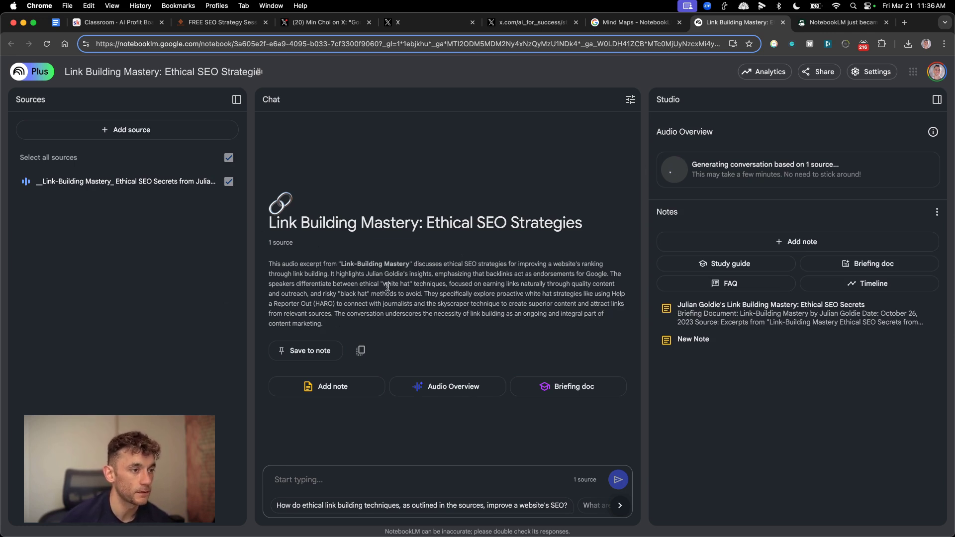
{"action": "left_click_drag", "start_coordinate": [297, 205], "coordinate": [549, 321]}
{"action": "left_click", "coordinate": [550, 320]}
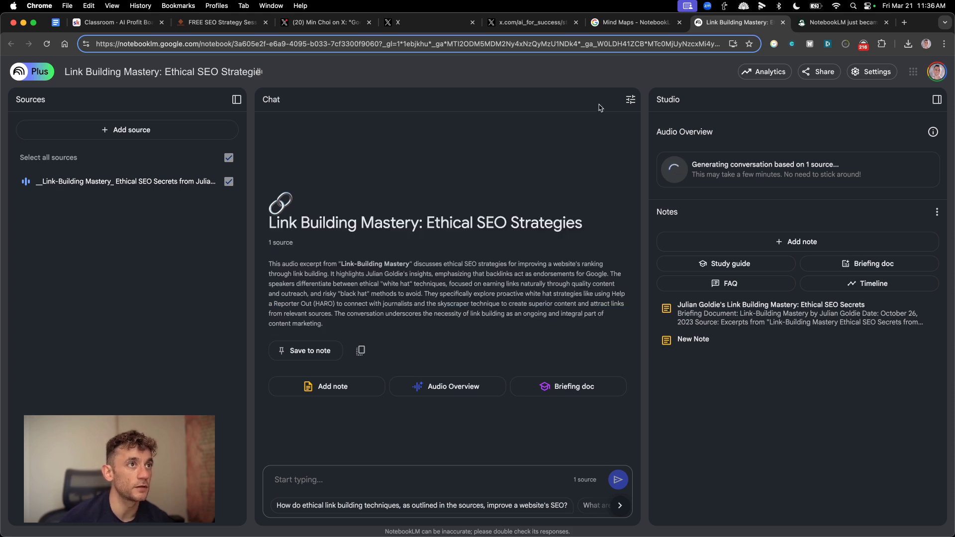
- Read the NotebookLM Help page on Mind Maps, covering when to use them and how to create one
{"action": "left_click", "coordinate": [634, 22]}
{"action": "scroll", "coordinate": [380, 331], "scroll_direction": "down", "scroll_amount": 1}
{"action": "key", "text": "super+equal"}
{"action": "scroll", "coordinate": [372, 328], "scroll_direction": "down", "scroll_amount": 2}
{"action": "scroll", "coordinate": [376, 349], "scroll_direction": "up", "scroll_amount": 3}
{"action": "key", "text": "super+minus"}
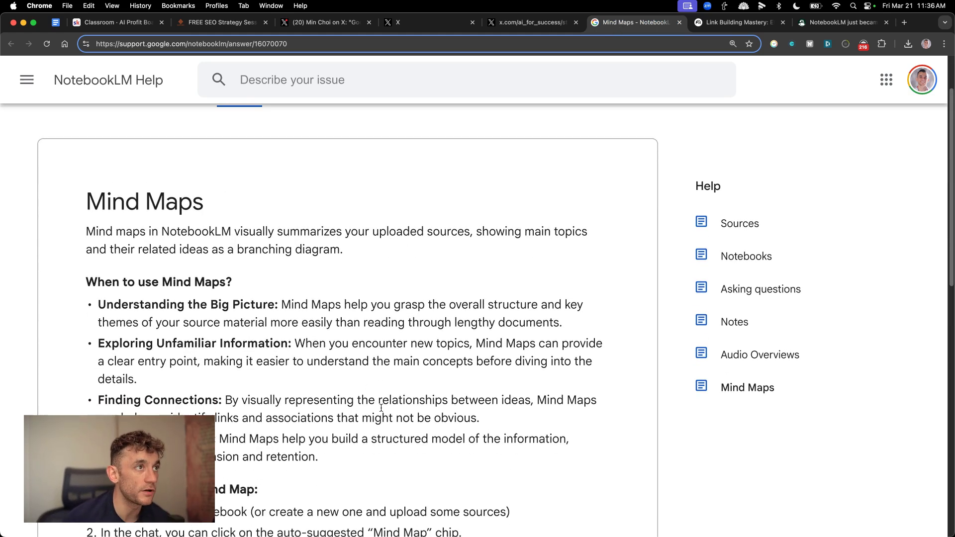
- Skim the post and replies about mapping a codebase with NotebookLM, and recheck the Link Building Mastery notebook's summary
{"action": "left_click", "coordinate": [525, 21]}
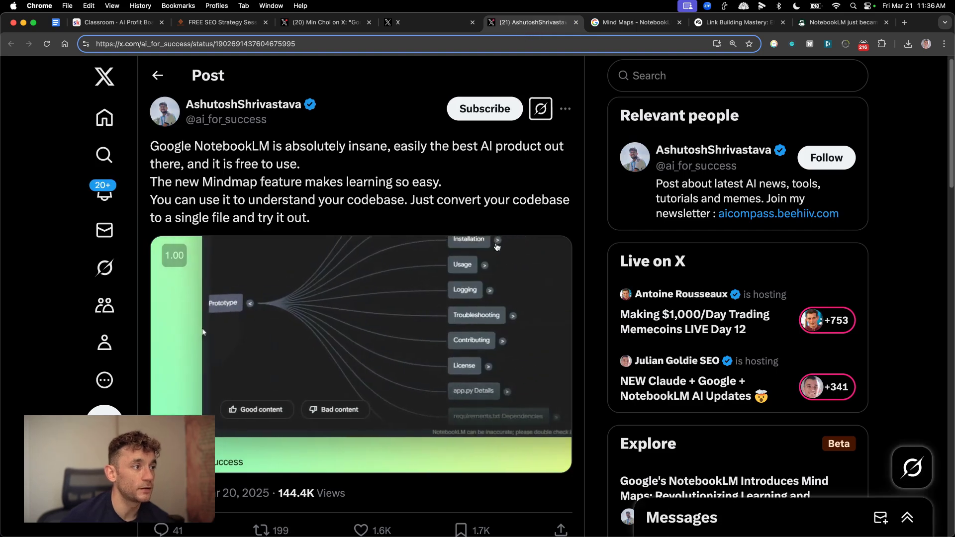
{"action": "scroll", "coordinate": [339, 317], "scroll_direction": "down", "scroll_amount": 10}
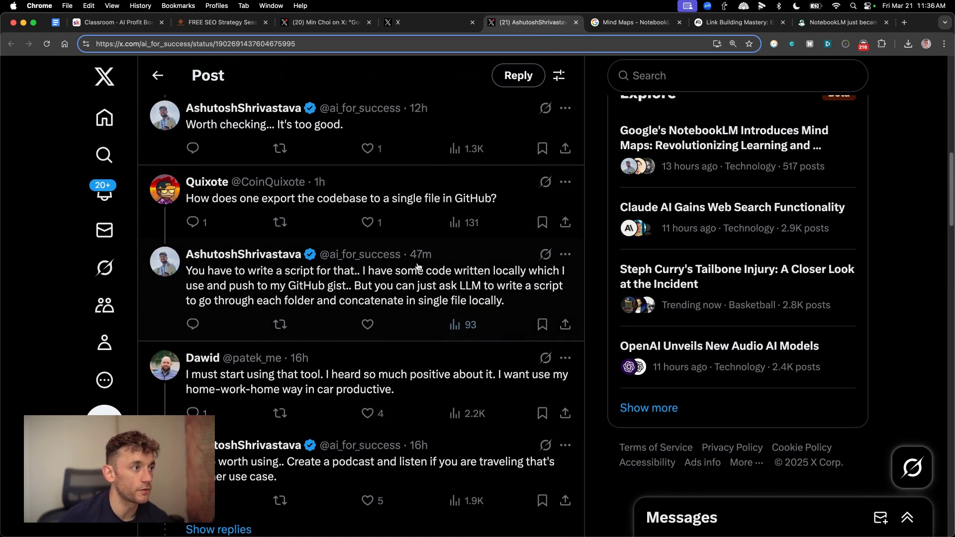
{"action": "scroll", "coordinate": [448, 319], "scroll_direction": "up", "scroll_amount": 10}
{"action": "left_click", "coordinate": [742, 23]}
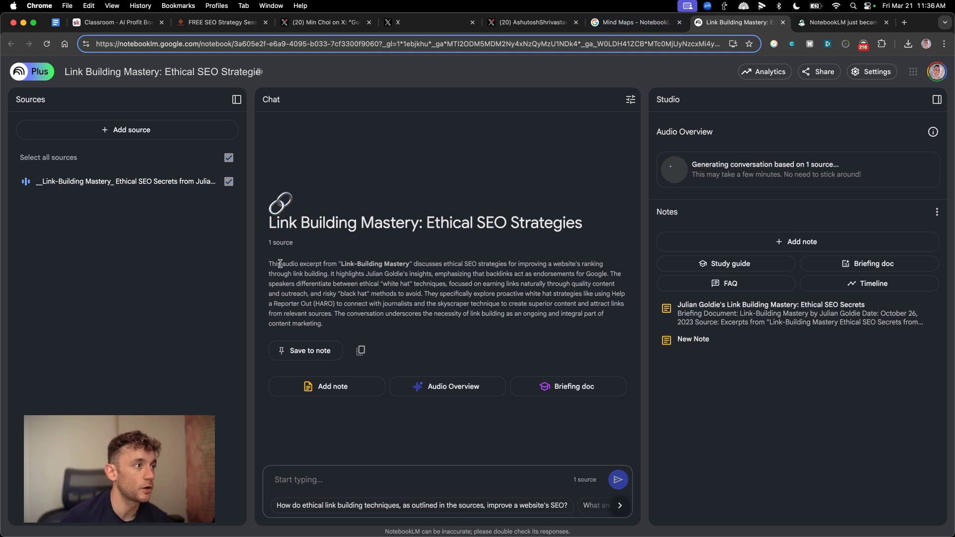
{"action": "left_click_drag", "start_coordinate": [268, 260], "coordinate": [491, 316]}
- Review the "Google just dropped Mind Maps for NotebookLM" thread, examining its numbered steps for creating, opening and exploring a mind map
{"action": "left_click", "coordinate": [323, 22]}
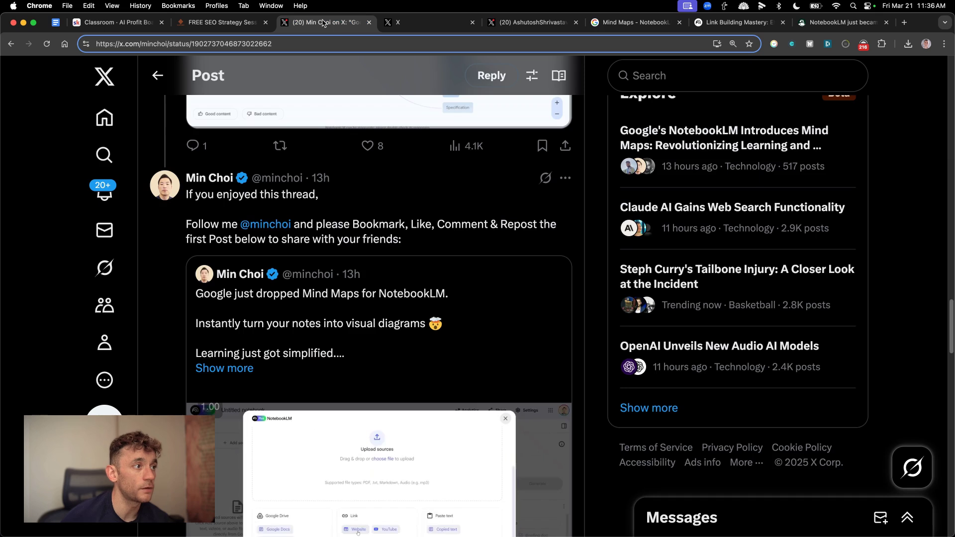
{"action": "scroll", "coordinate": [364, 239], "scroll_direction": "down", "scroll_amount": 5}
{"action": "scroll", "coordinate": [364, 239], "scroll_direction": "up", "scroll_amount": 10}
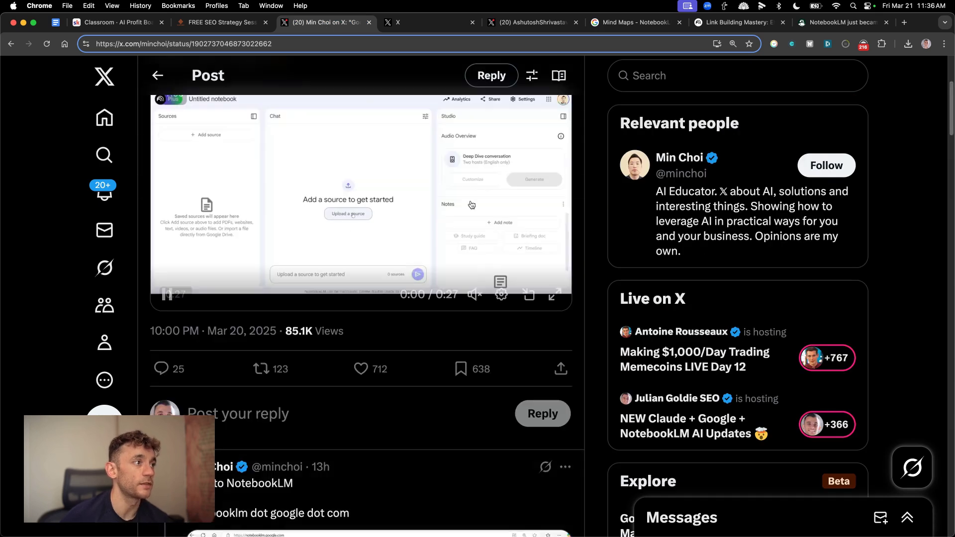
{"action": "left_click_drag", "start_coordinate": [170, 150], "coordinate": [318, 231]}
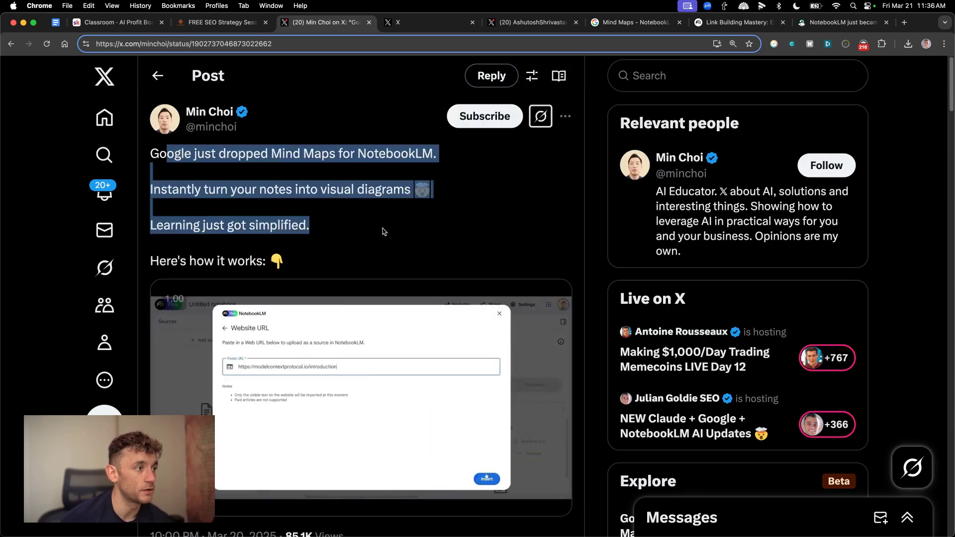
{"action": "left_click", "coordinate": [392, 256]}
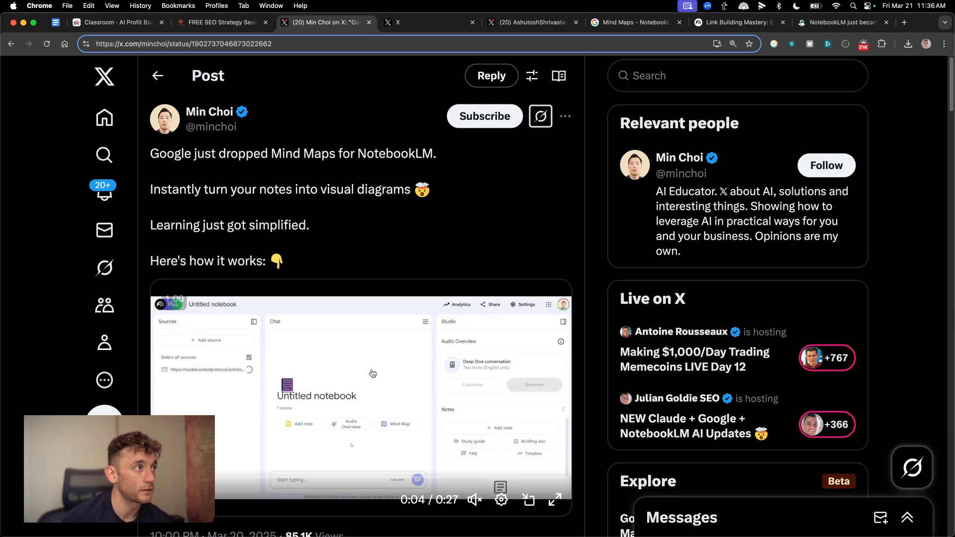
{"action": "scroll", "coordinate": [373, 373], "scroll_direction": "down", "scroll_amount": 15}
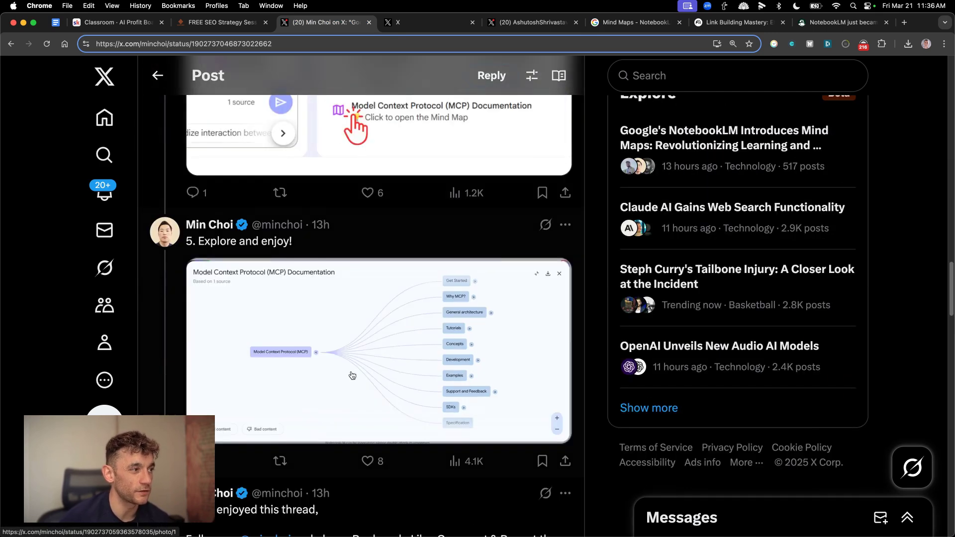
{"action": "scroll", "coordinate": [353, 375], "scroll_direction": "down", "scroll_amount": 5}
{"action": "scroll", "coordinate": [358, 375], "scroll_direction": "up", "scroll_amount": 10}
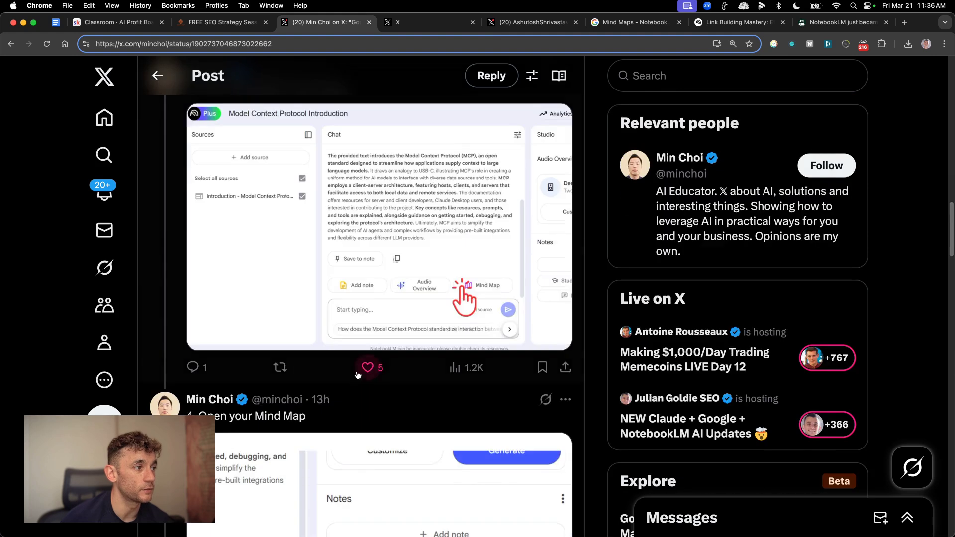
{"action": "scroll", "coordinate": [357, 375], "scroll_direction": "down", "scroll_amount": 5}
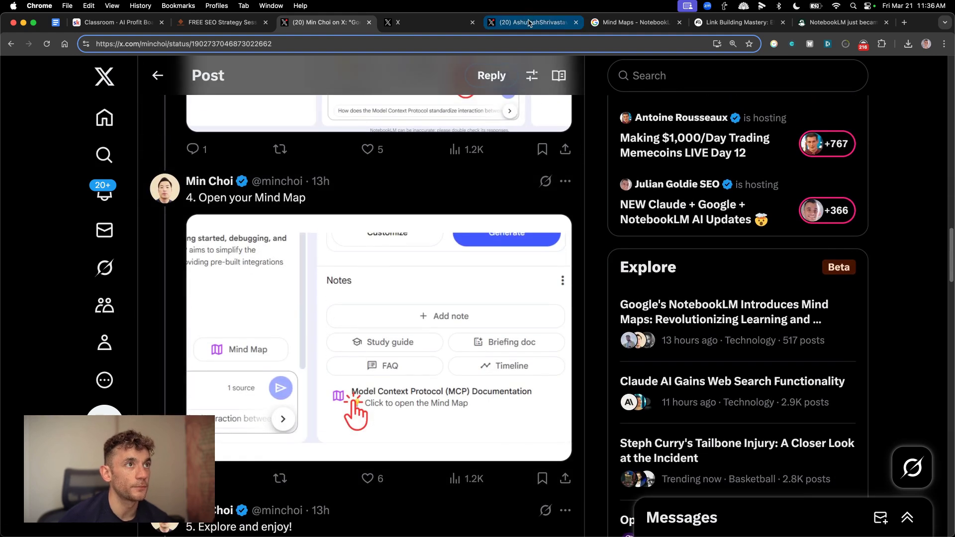
- Review the post about mapping a codebase with NotebookLM, highlighting its opening sentence and checking its demo video and replies
{"action": "left_click", "coordinate": [530, 24]}
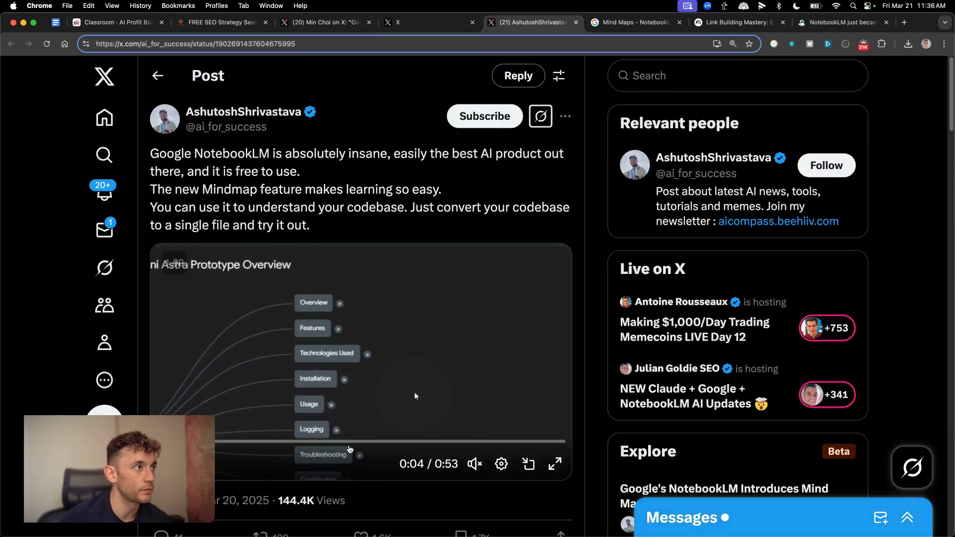
{"action": "left_click_drag", "start_coordinate": [156, 151], "coordinate": [404, 167]}
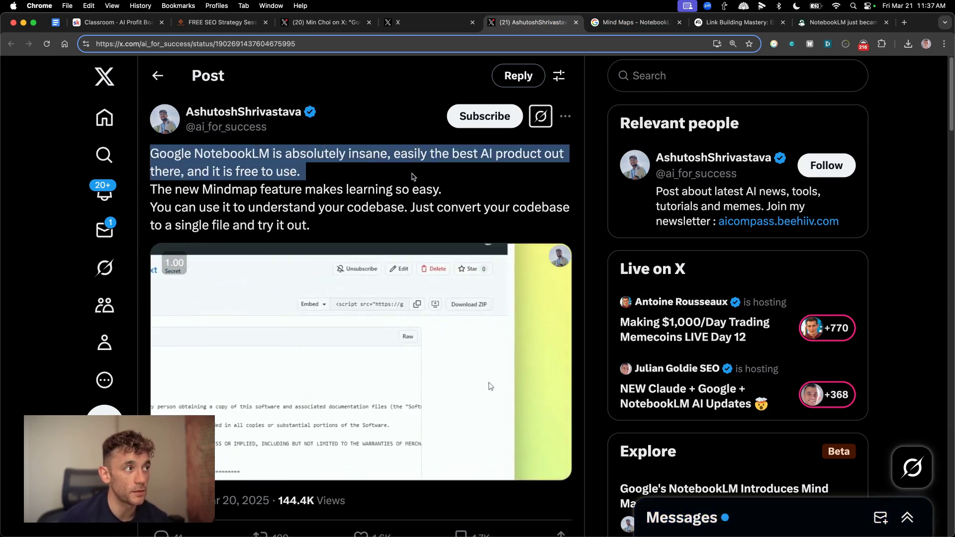
{"action": "left_click", "coordinate": [391, 152]}
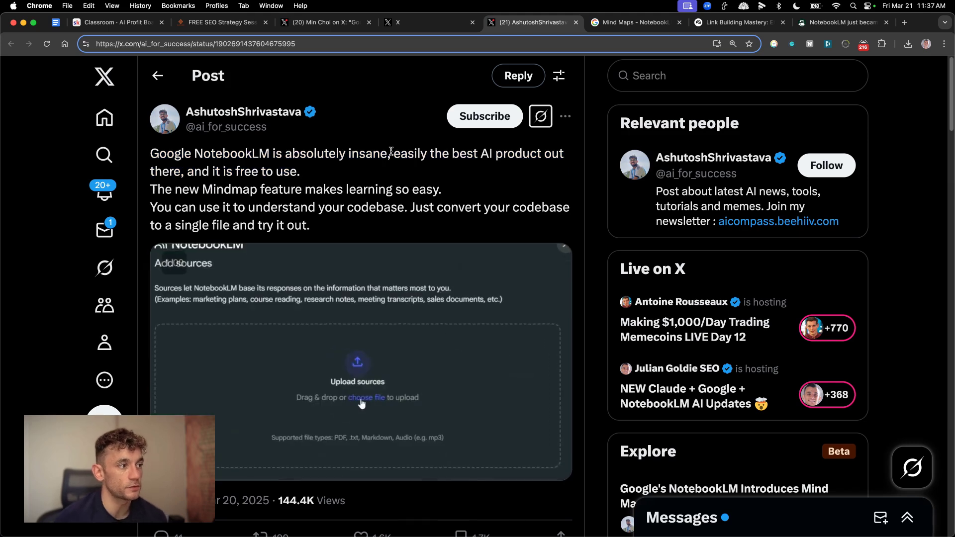
{"action": "scroll", "coordinate": [408, 150], "scroll_direction": "down", "scroll_amount": 5}
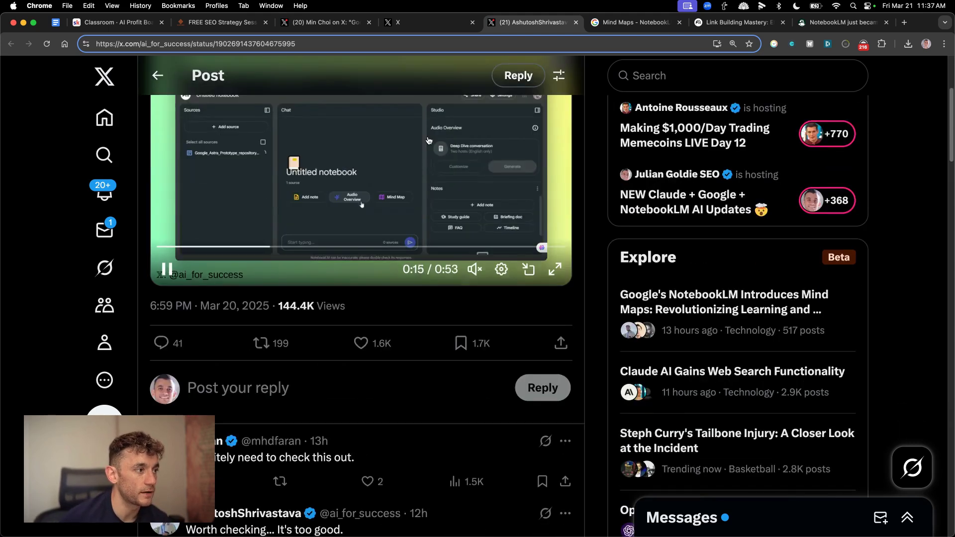
{"action": "scroll", "coordinate": [428, 140], "scroll_direction": "down", "scroll_amount": 2}
{"action": "scroll", "coordinate": [428, 141], "scroll_direction": "up", "scroll_amount": 6}
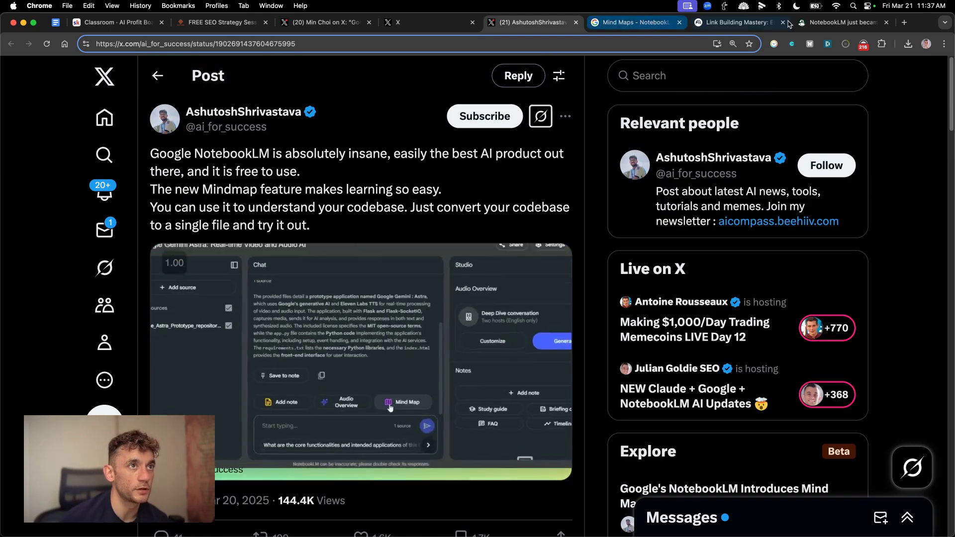
- Leave the Link Building Mastery notebook and open the "Gemini Experimental 1206: A New Free AI Model" notebook from My Notebooks
{"action": "left_click", "coordinate": [736, 29]}
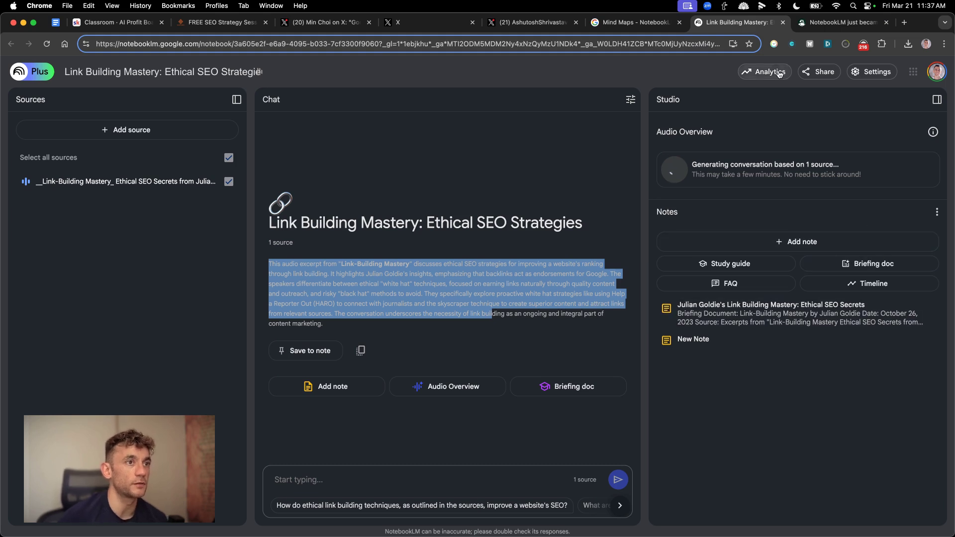
{"action": "left_click", "coordinate": [793, 447]}
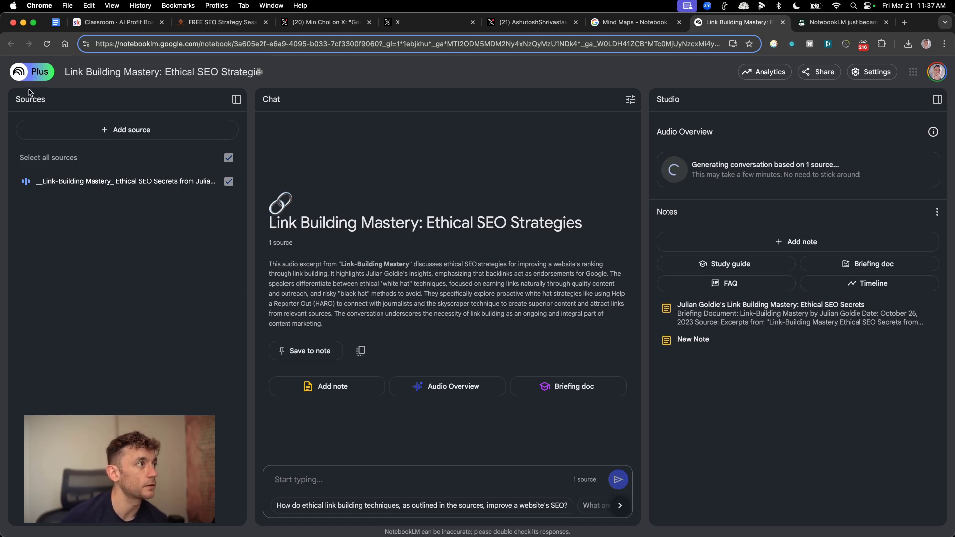
{"action": "left_click", "coordinate": [19, 71]}
{"action": "scroll", "coordinate": [264, 272], "scroll_direction": "down", "scroll_amount": 3}
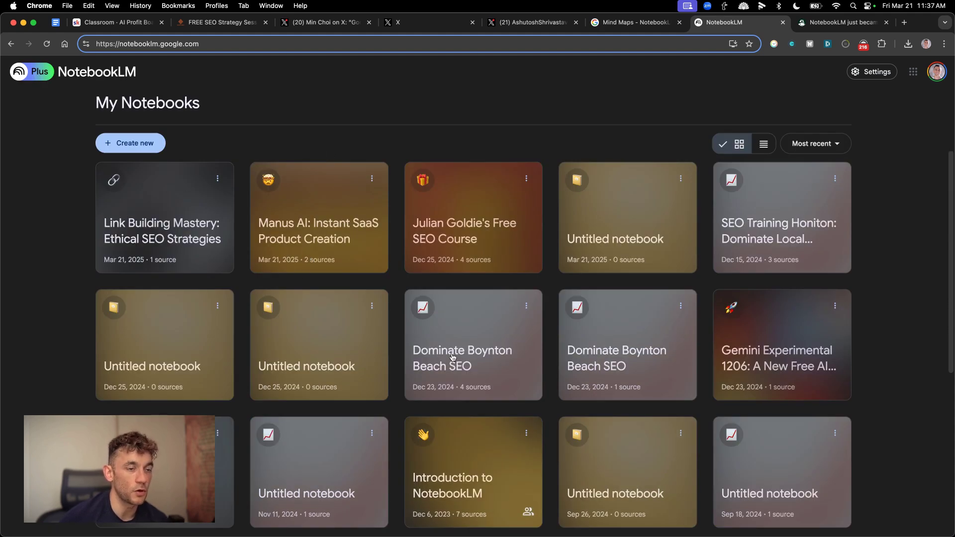
{"action": "scroll", "coordinate": [452, 357], "scroll_direction": "down", "scroll_amount": 5}
{"action": "left_click", "coordinate": [783, 199]}
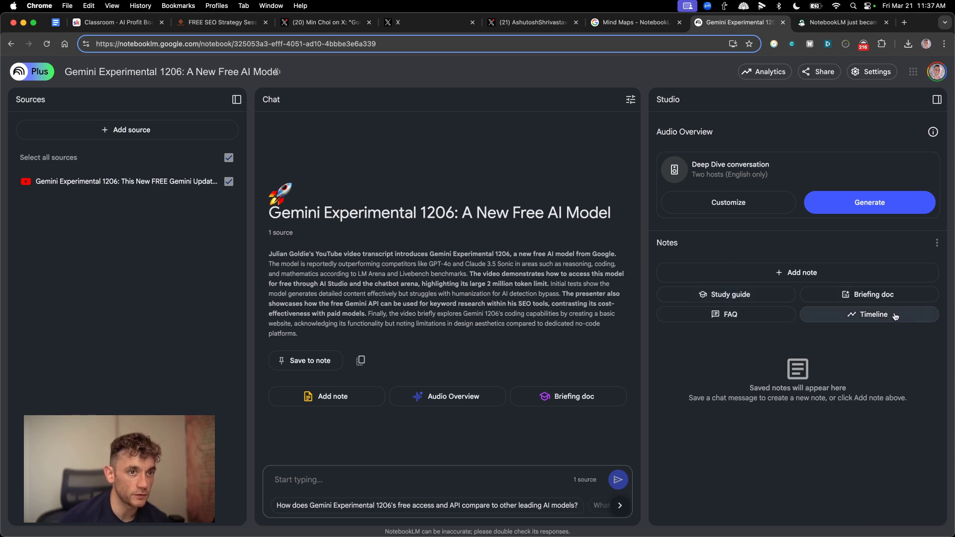
- View the Customize Audio Overview options and suggested focus prompts for the AI hosts, leaving the focus blank and closing the dialog
{"action": "left_click", "coordinate": [748, 203]}
{"action": "left_click", "coordinate": [703, 224]}
{"action": "left_click", "coordinate": [694, 211]}
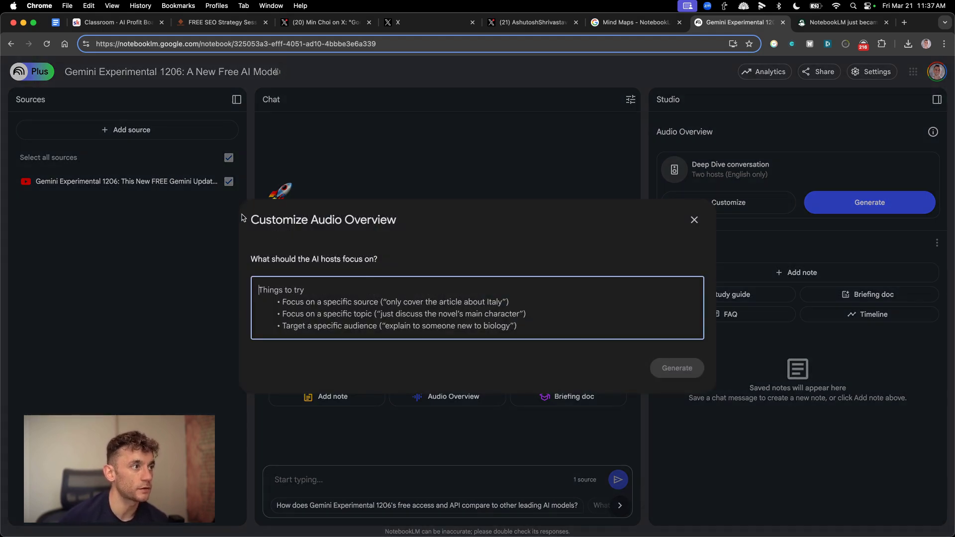
{"action": "left_click_drag", "start_coordinate": [243, 217], "coordinate": [461, 225]}
{"action": "left_click", "coordinate": [341, 324]}
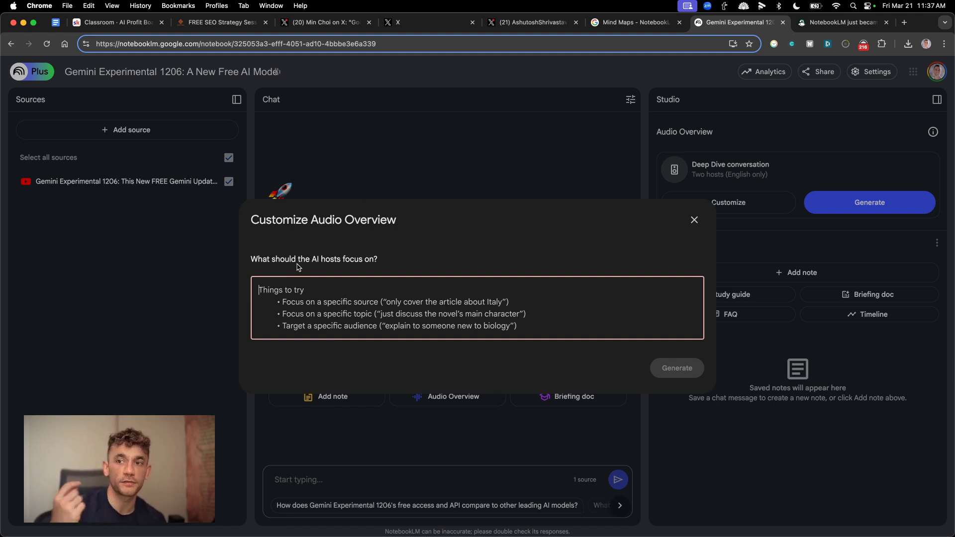
{"action": "left_click", "coordinate": [694, 220]}
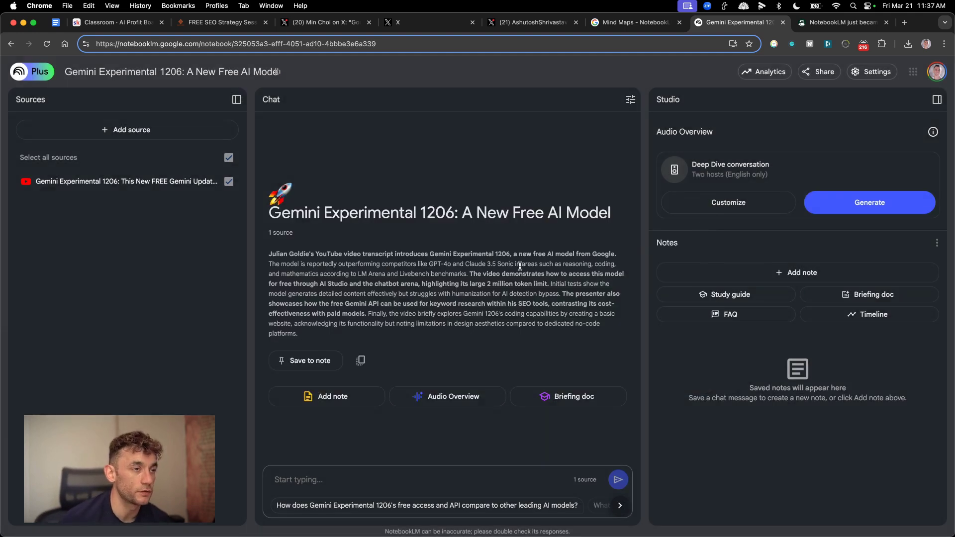
- Open the Android Authority article on NotebookLM's new features and skim its TL;DR summary
{"action": "left_click", "coordinate": [841, 22]}
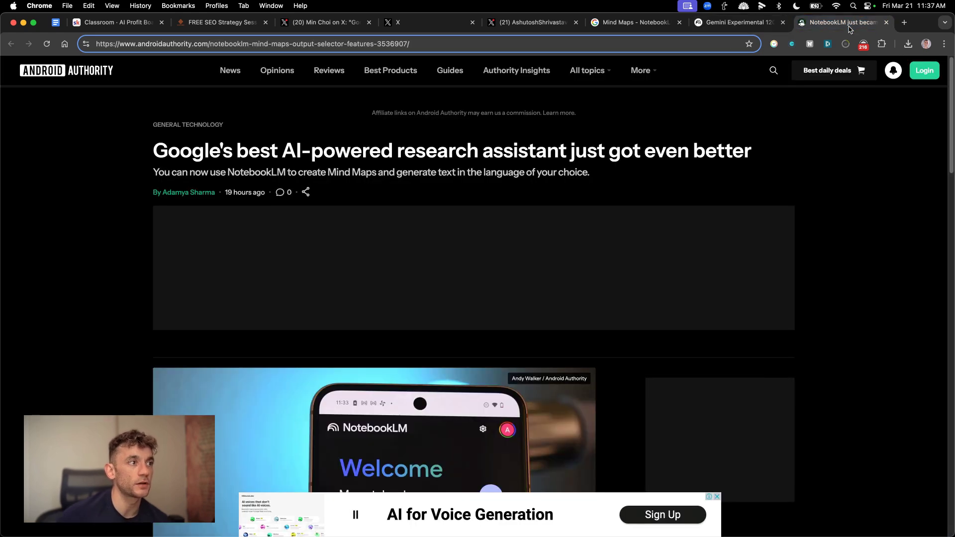
{"action": "scroll", "coordinate": [744, 208], "scroll_direction": "down", "scroll_amount": 3}
{"action": "scroll", "coordinate": [745, 208], "scroll_direction": "down", "scroll_amount": 3}
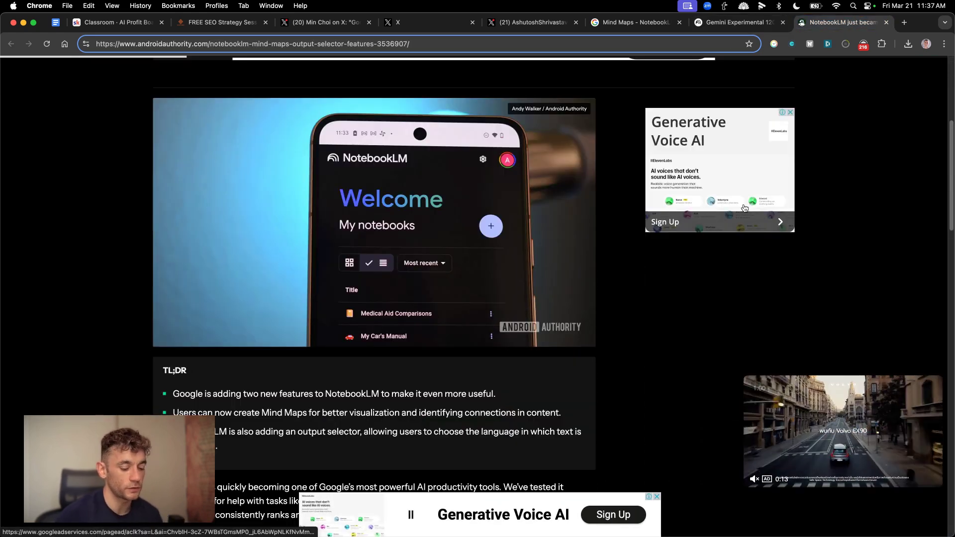
- Search Google in a new tab for "seo training honiton" and examine the video results
{"action": "key", "text": "cmd+t"}
{"action": "type", "text": "goog"}
{"action": "key", "text": "Return"}
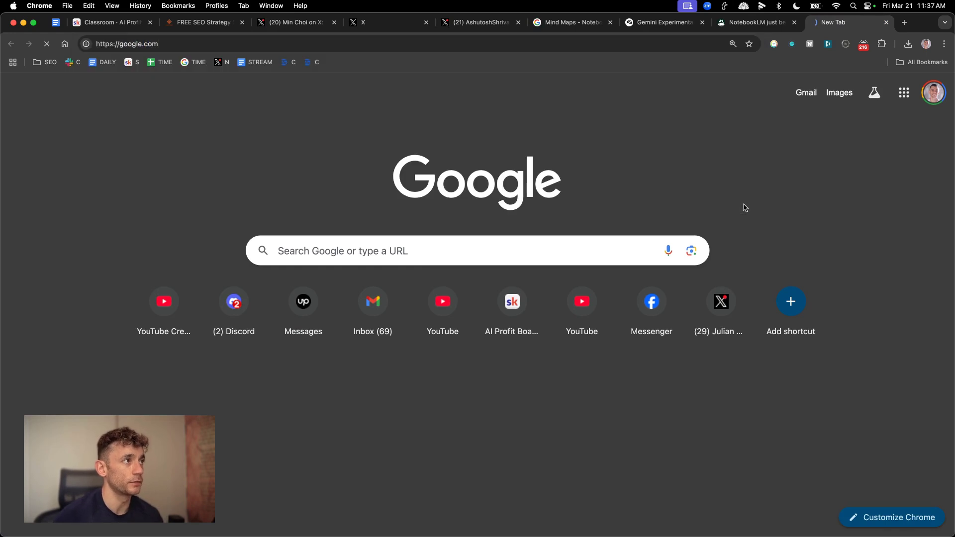
{"action": "type", "text": "seo training honiton"}
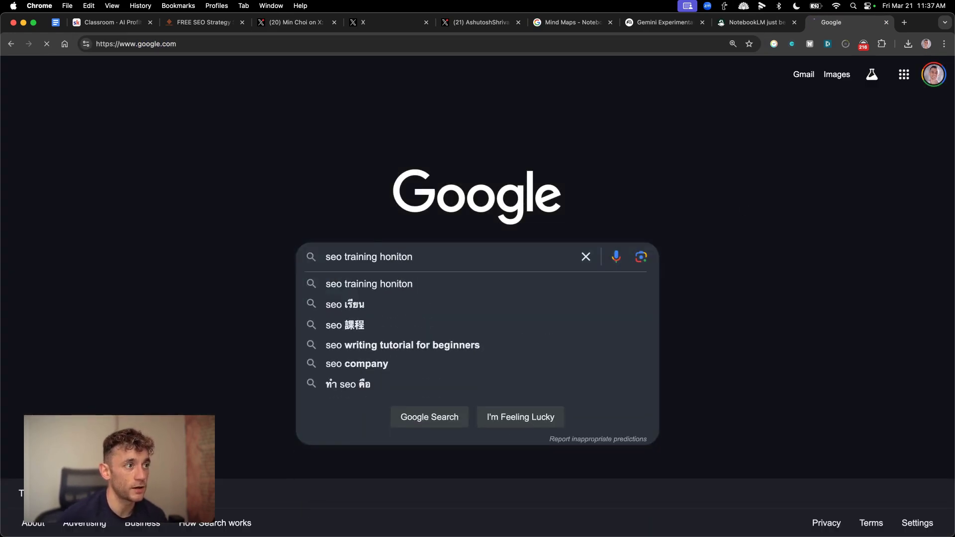
{"action": "key", "text": "Return"}
{"action": "scroll", "coordinate": [379, 147], "scroll_direction": "down", "scroll_amount": 1}
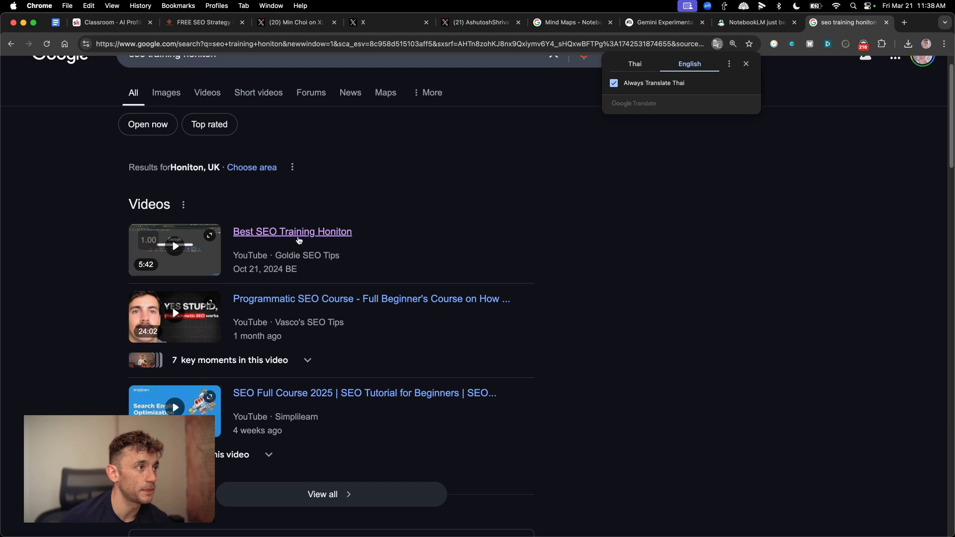
{"action": "scroll", "coordinate": [364, 198], "scroll_direction": "up", "scroll_amount": 1}
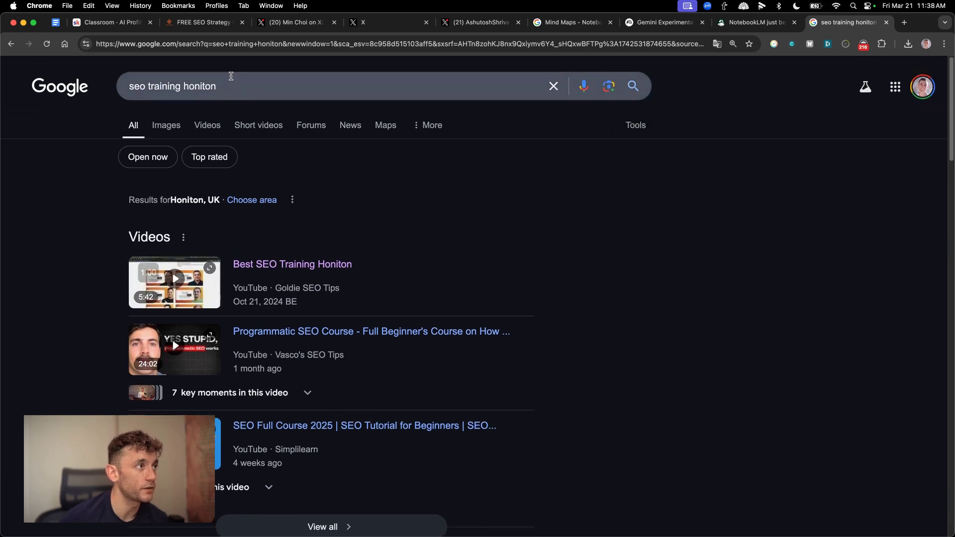
{"action": "left_click", "coordinate": [230, 79]}
{"action": "left_click", "coordinate": [61, 272]}
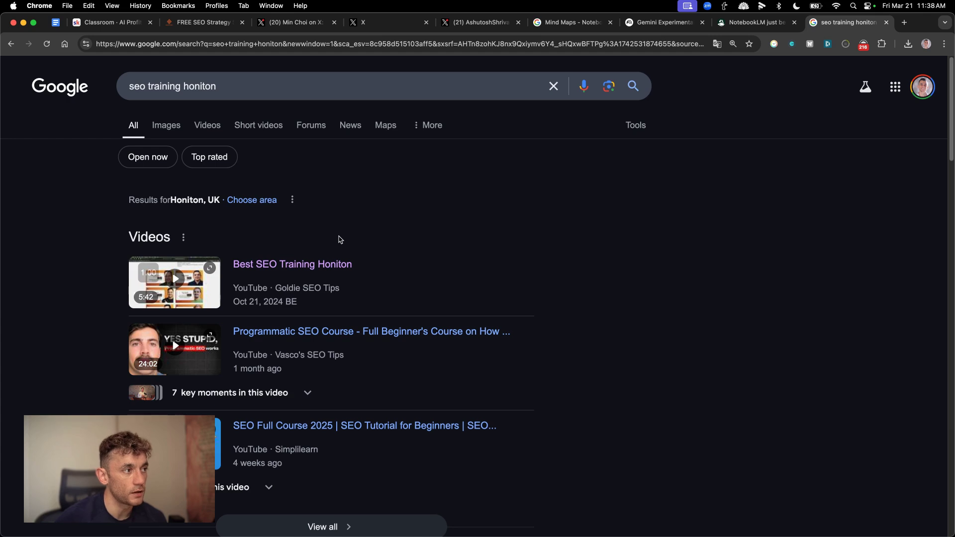
- View the "Best SEO Training Honiton" YouTube video page, then close it and the search results tab
{"action": "left_click", "coordinate": [273, 263]}
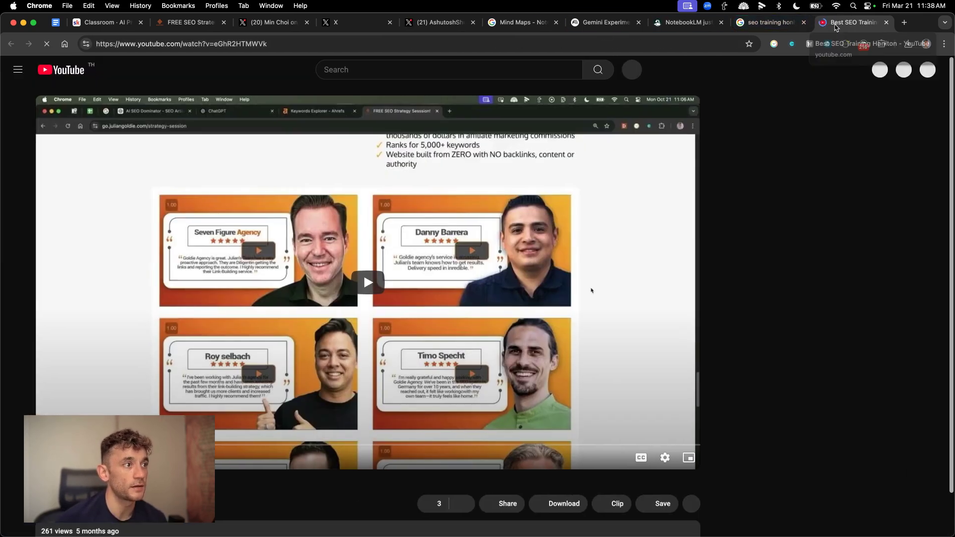
{"action": "scroll", "coordinate": [404, 437], "scroll_direction": "down", "scroll_amount": 10}
{"action": "scroll", "coordinate": [405, 437], "scroll_direction": "up", "scroll_amount": 10}
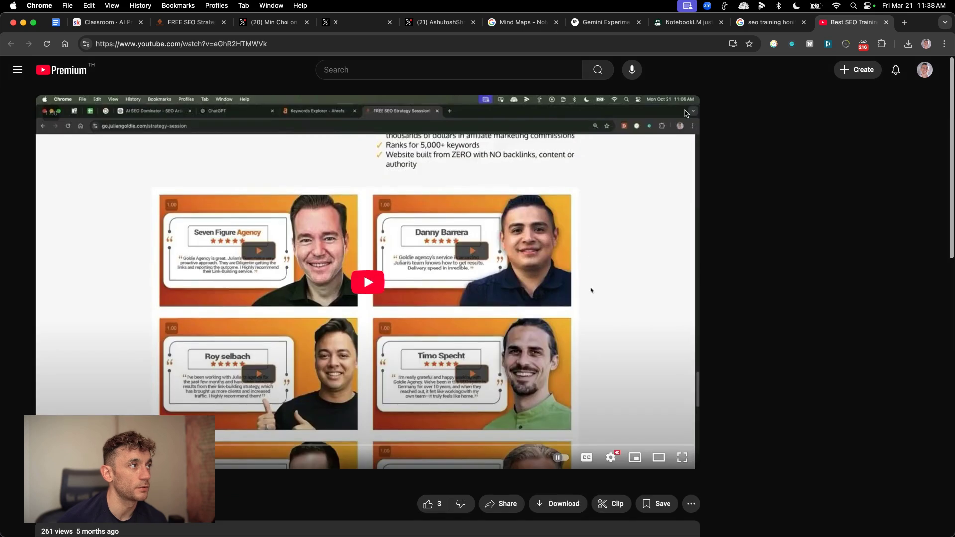
{"action": "key", "text": "super+w"}
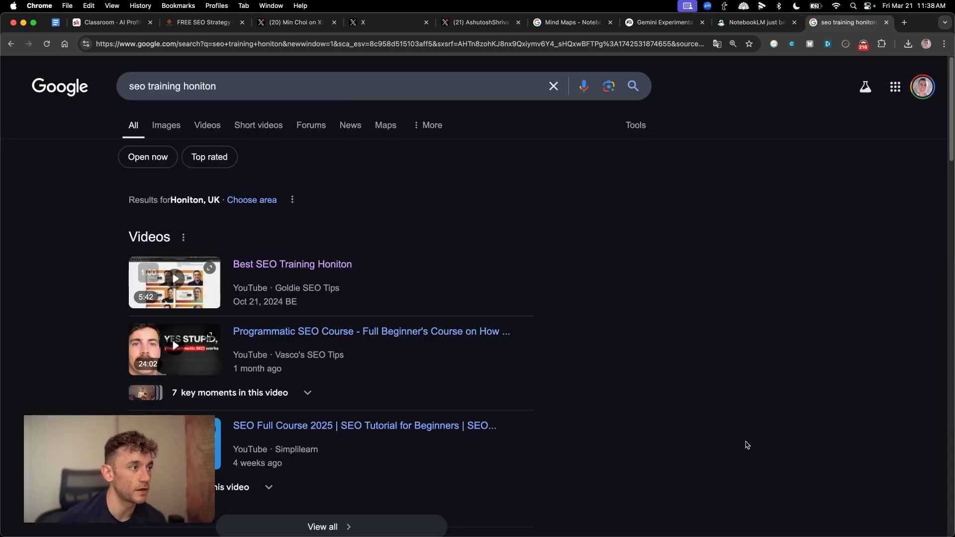
{"action": "scroll", "coordinate": [738, 437], "scroll_direction": "down", "scroll_amount": 8}
{"action": "scroll", "coordinate": [686, 420], "scroll_direction": "up", "scroll_amount": 8}
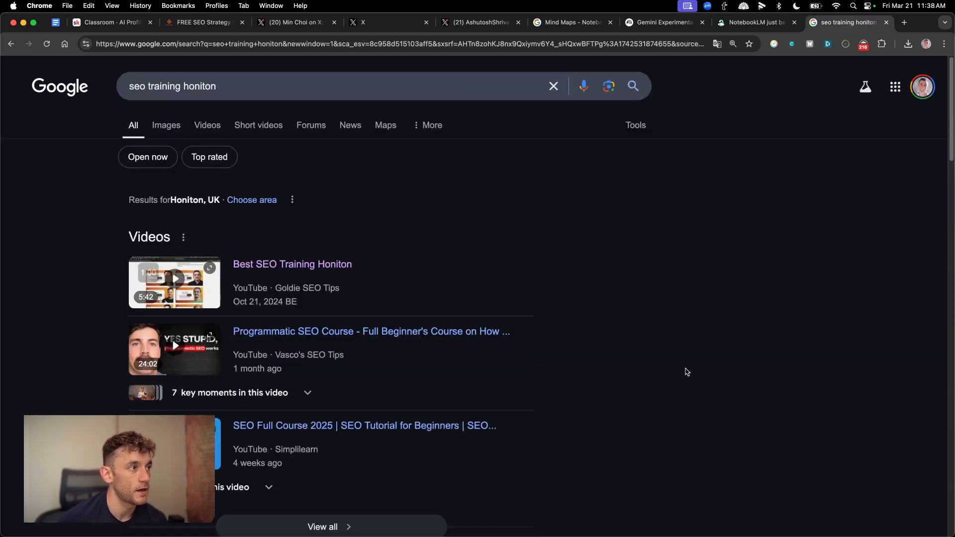
{"action": "key", "text": "super+w"}
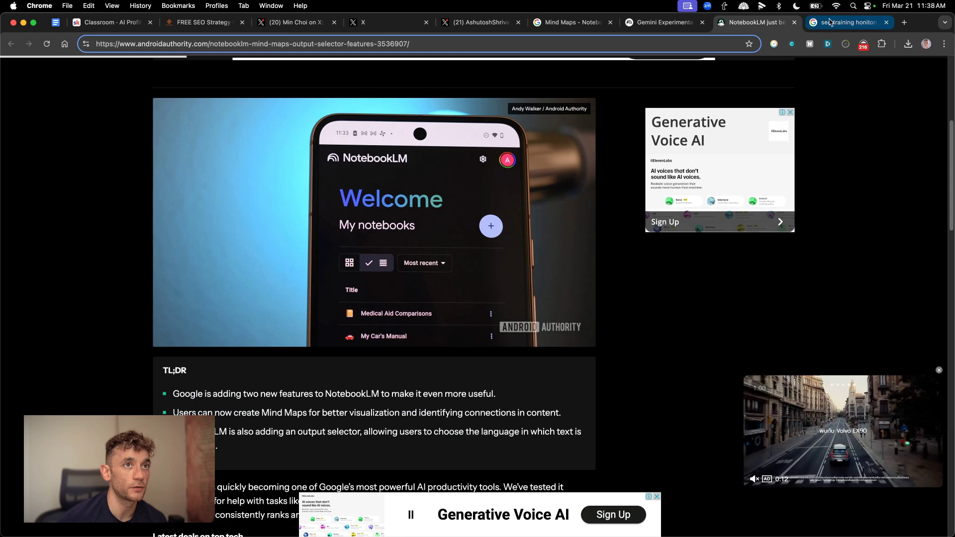
- Read the Android Authority article's paragraphs on Mind Maps and the output selector, enlarging the page to 125%
{"action": "scroll", "coordinate": [620, 388], "scroll_direction": "down", "scroll_amount": 12}
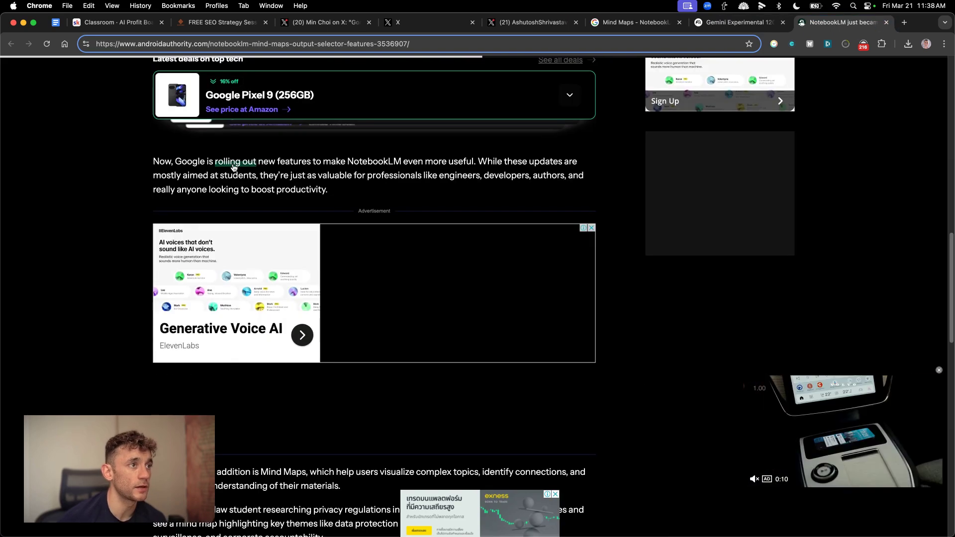
{"action": "scroll", "coordinate": [468, 263], "scroll_direction": "down", "scroll_amount": 3}
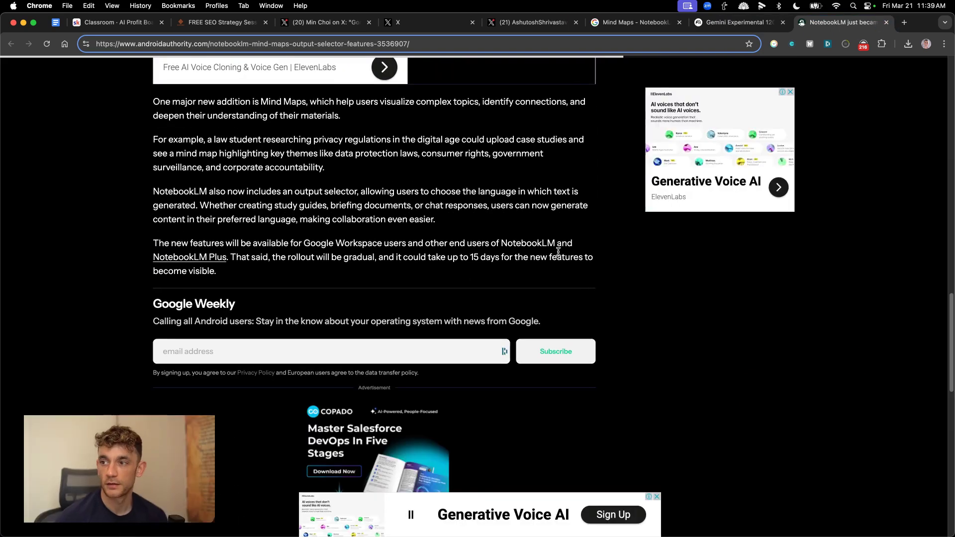
{"action": "key", "text": "super+equal"}
{"action": "key", "text": "super+equal"}
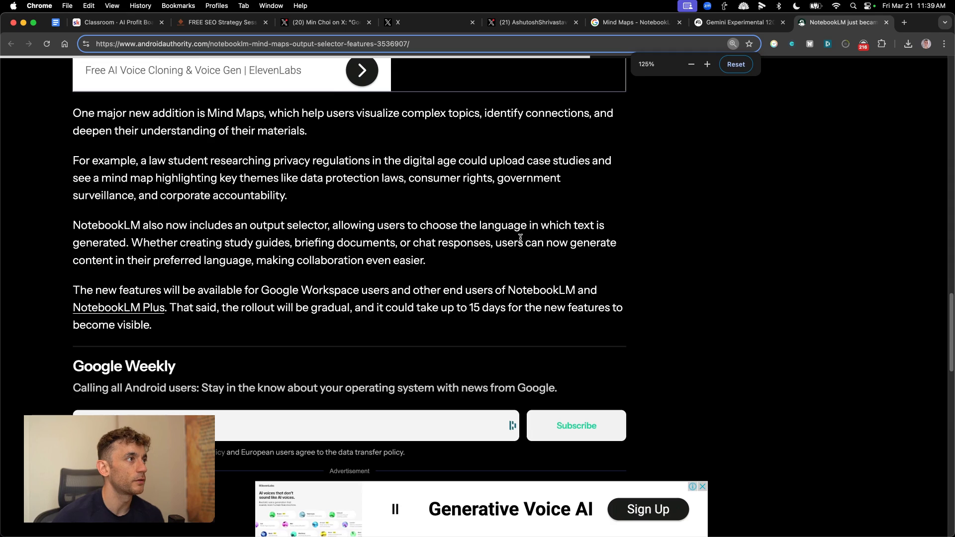
- Highlight the article's site name and its paragraph on availability and the gradual rollout, then close the article
{"action": "double_click", "coordinate": [176, 43]}
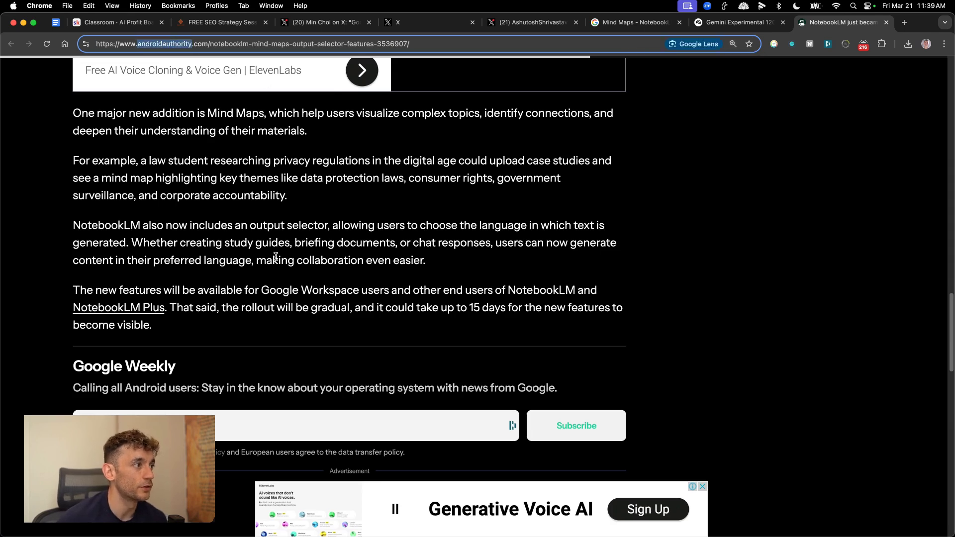
{"action": "left_click", "coordinate": [196, 285]}
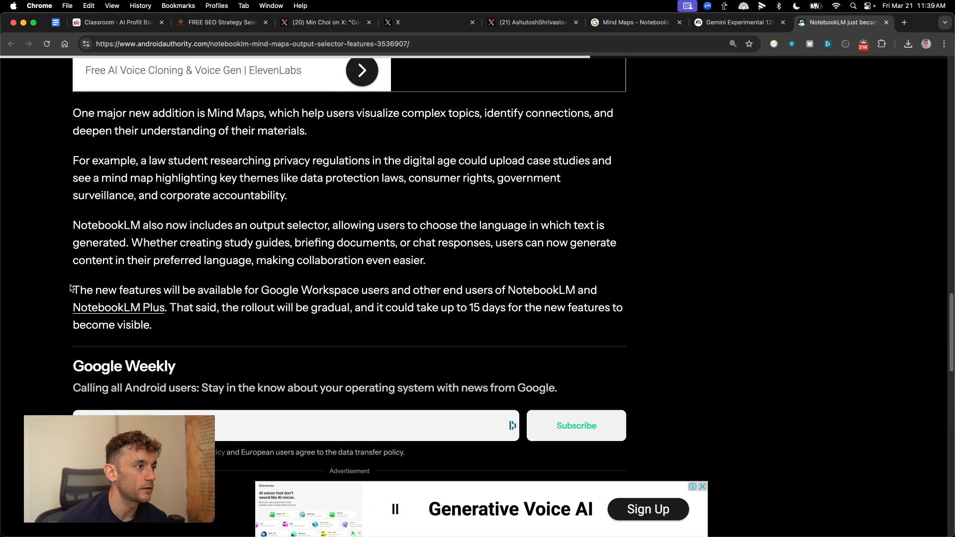
{"action": "left_click_drag", "start_coordinate": [70, 288], "coordinate": [544, 334]}
{"action": "left_click", "coordinate": [354, 309]}
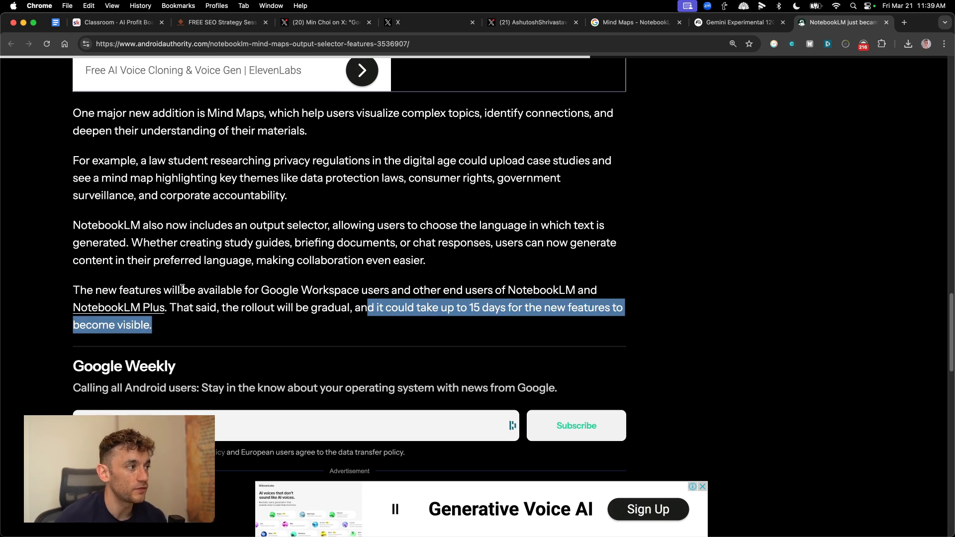
{"action": "triple_click", "coordinate": [333, 288]}
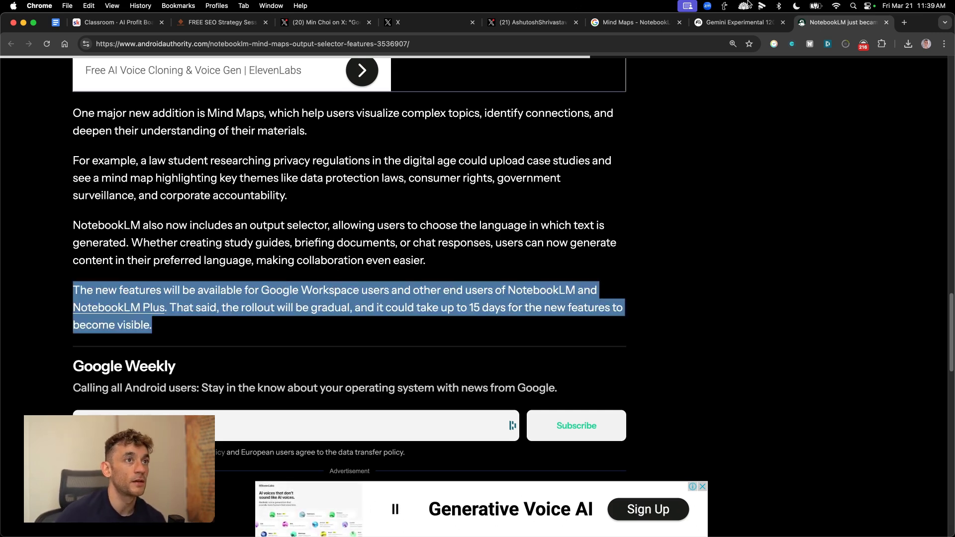
{"action": "key", "text": "super+w"}
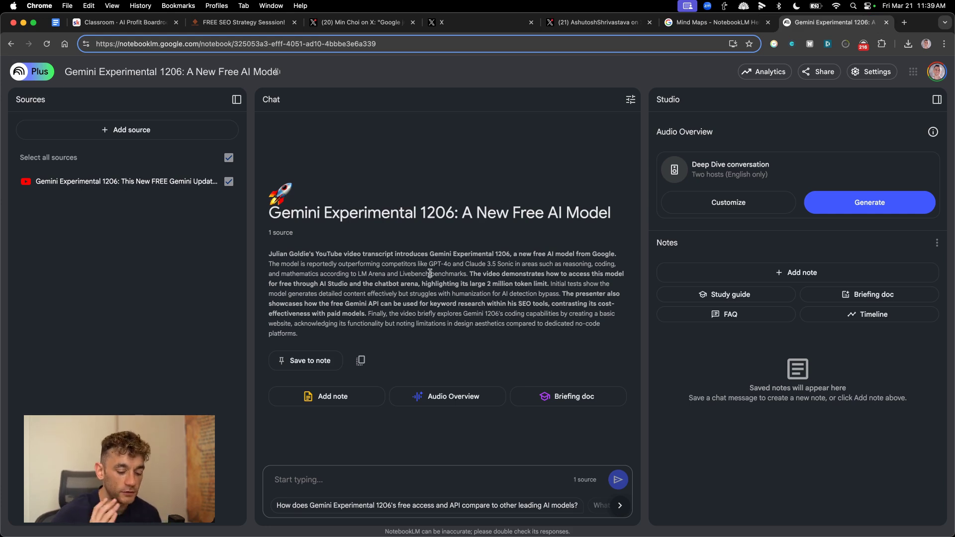
- Generate a study guide, FAQ, briefing doc, timeline and Deep Dive audio conversation for the Gemini Experimental 1206 notebook
{"action": "key", "text": "super+equal"}
{"action": "key", "text": "super+equal"}
{"action": "scroll", "coordinate": [318, 269], "scroll_direction": "down", "scroll_amount": 2}
{"action": "left_click", "coordinate": [723, 354]}
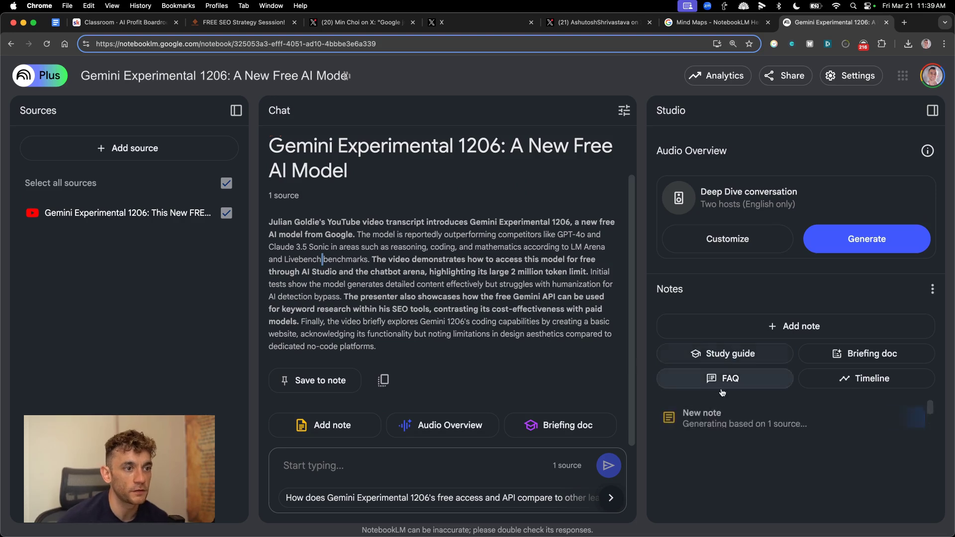
{"action": "left_click", "coordinate": [722, 380]}
{"action": "left_click", "coordinate": [868, 354]}
{"action": "left_click", "coordinate": [868, 378]}
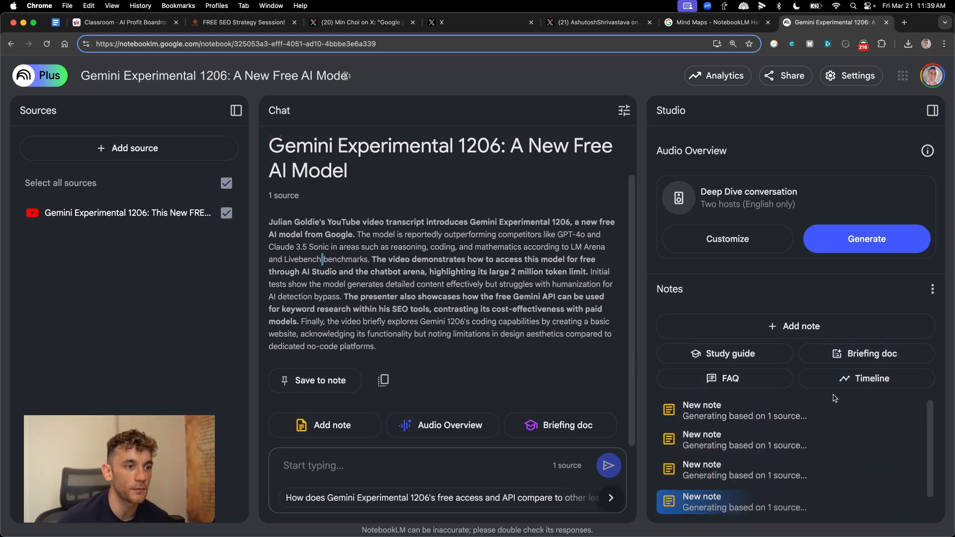
{"action": "left_click", "coordinate": [820, 241]}
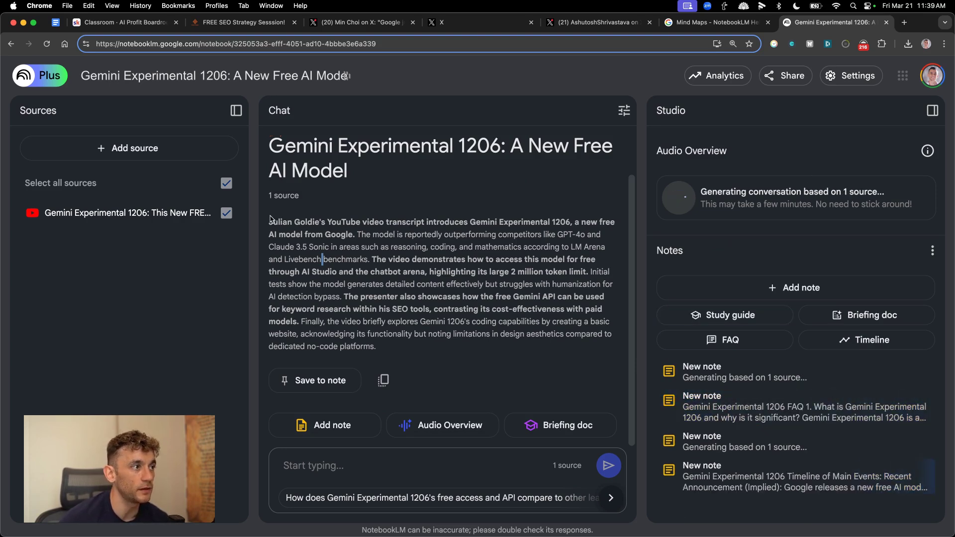
- Highlight the Gemini Experimental 1206 notebook's summary, then open the "Link Building Mastery: Ethical SEO Strategies" notebook from the notebook list
{"action": "left_click_drag", "start_coordinate": [270, 220], "coordinate": [512, 338]}
{"action": "left_click", "coordinate": [511, 339]}
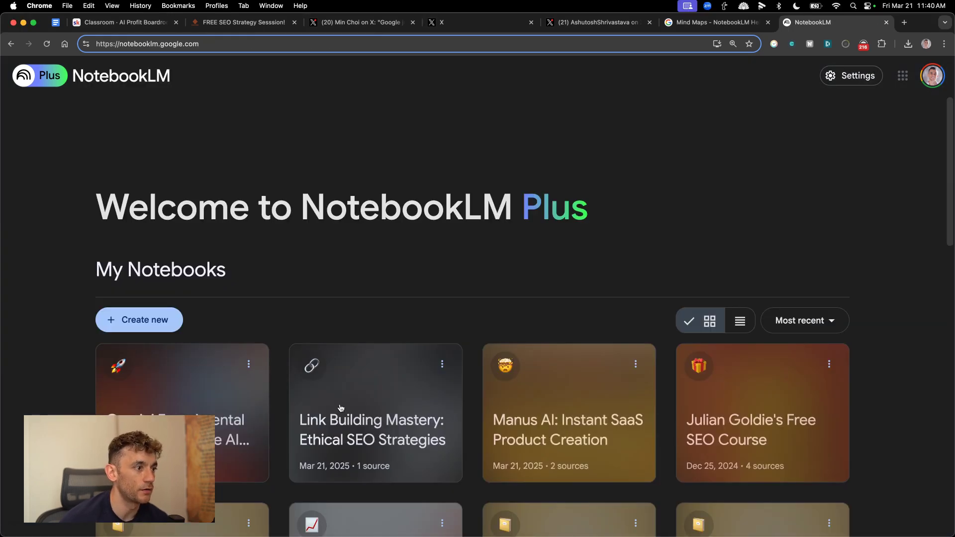
{"action": "scroll", "coordinate": [483, 316], "scroll_direction": "down", "scroll_amount": 1}
{"action": "left_click", "coordinate": [361, 381]}
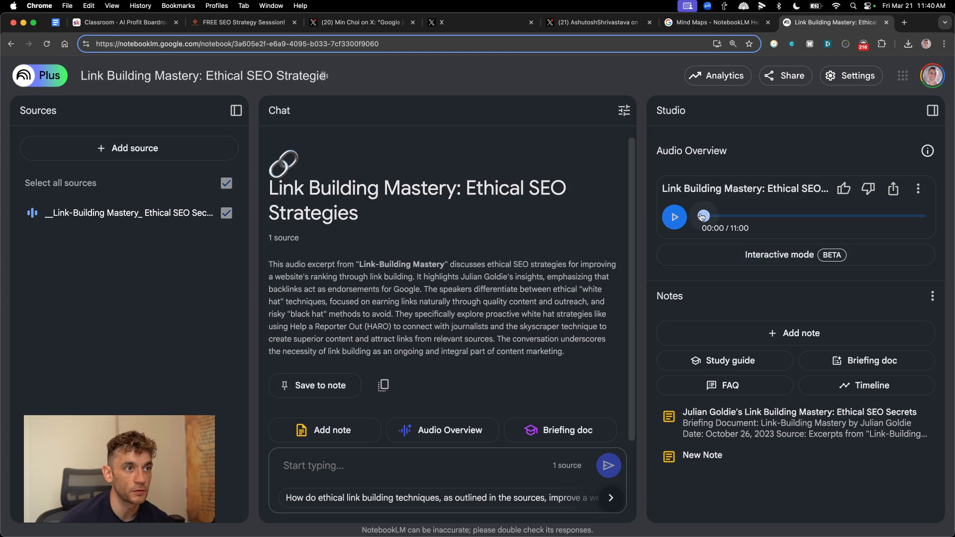
- Enable public access for the Link Building Mastery audio overview and preview its shared page
{"action": "left_click_drag", "start_coordinate": [652, 190], "coordinate": [825, 189]}
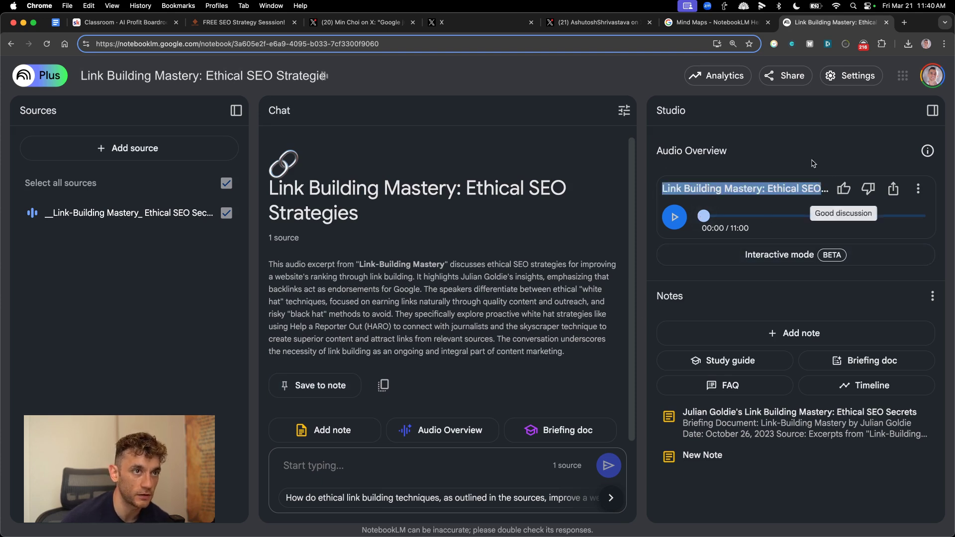
{"action": "left_click", "coordinate": [901, 196]}
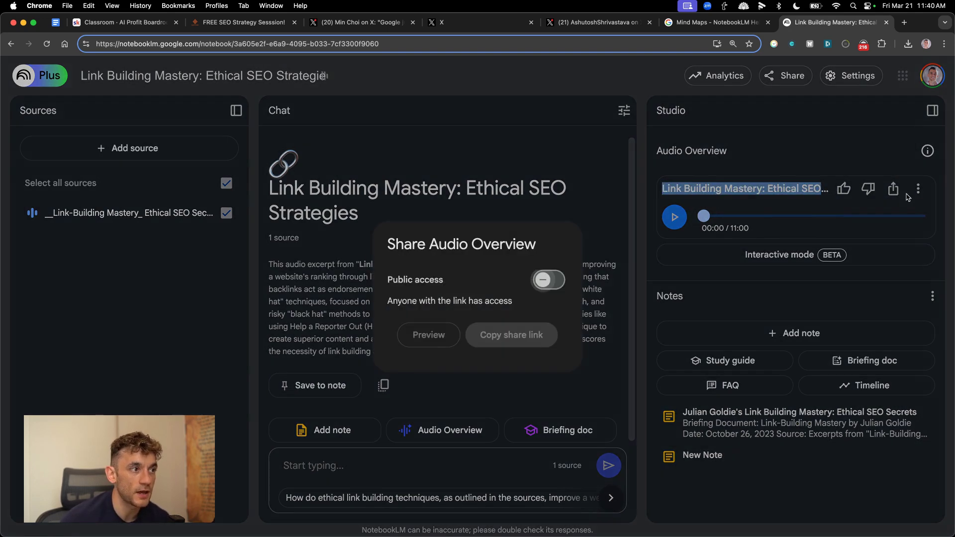
{"action": "left_click", "coordinate": [554, 278]}
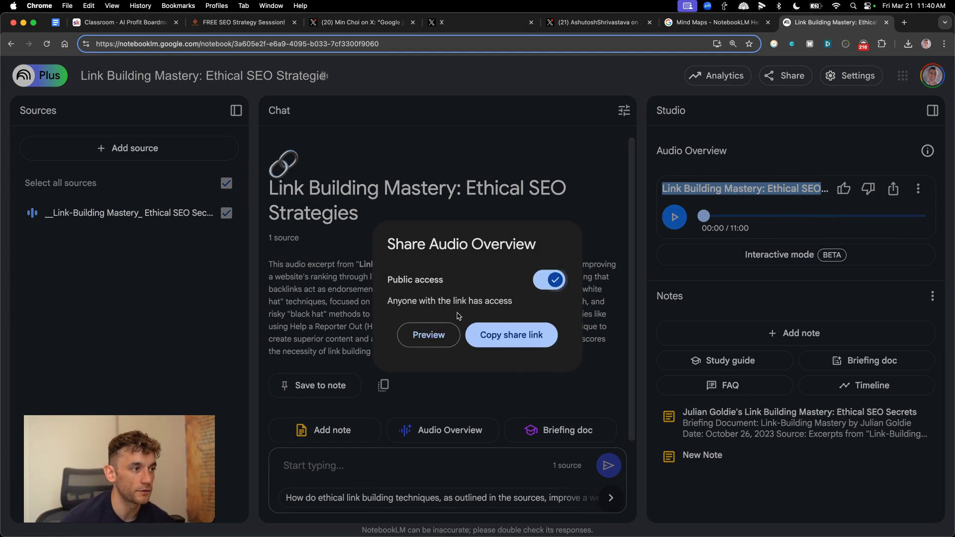
{"action": "left_click", "coordinate": [429, 335]}
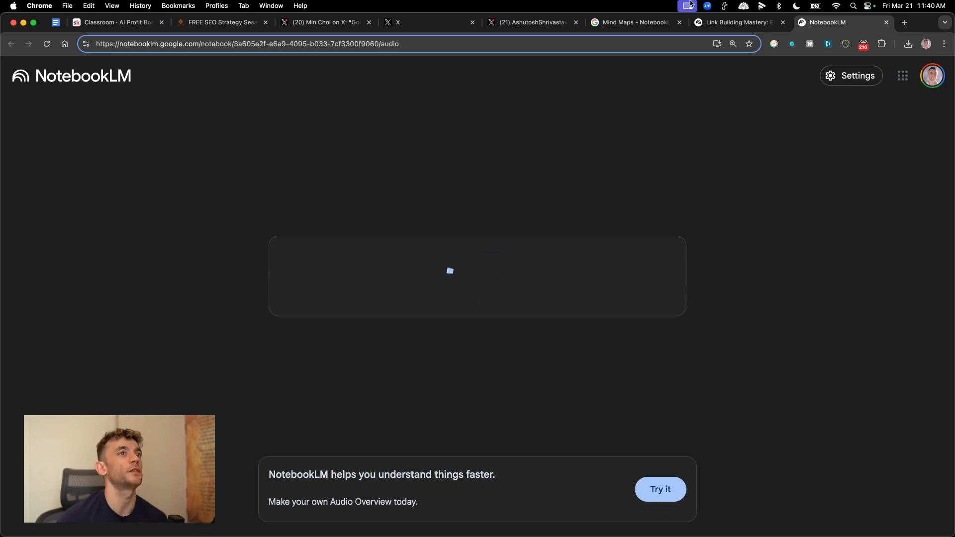
- Play the shared Link Building Mastery audio until about 00:54, pause it, and download the audio file
{"action": "left_click", "coordinate": [195, 37]}
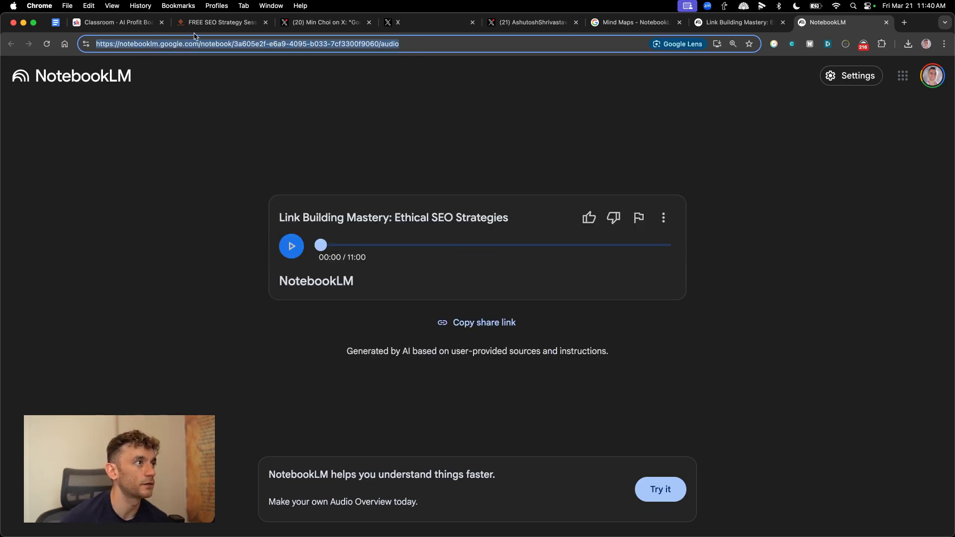
{"action": "left_click", "coordinate": [187, 195]}
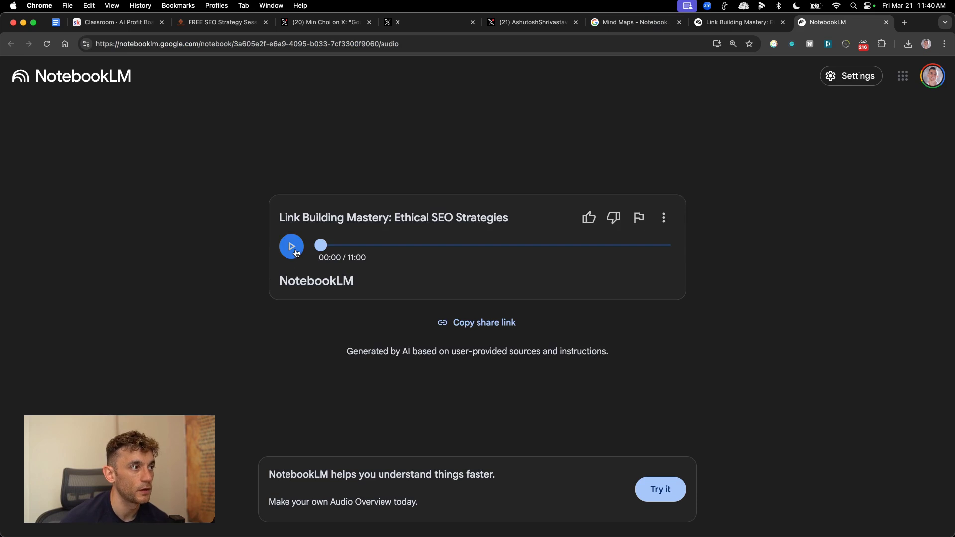
{"action": "left_click", "coordinate": [664, 217]}
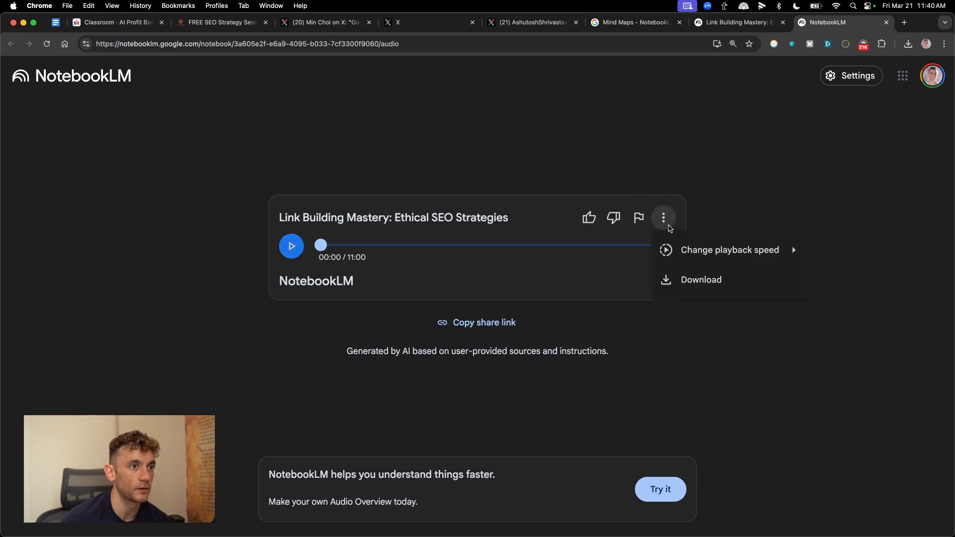
{"action": "left_click", "coordinate": [292, 246]}
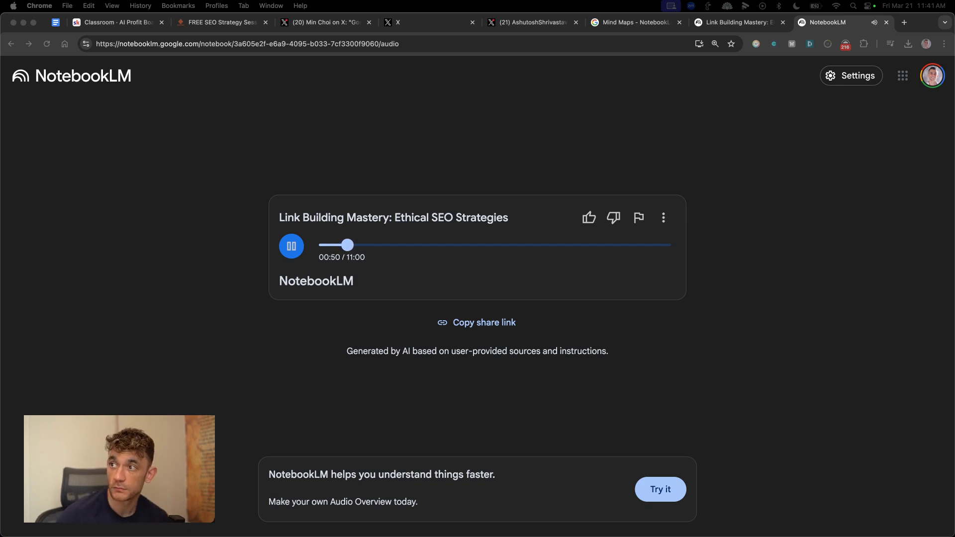
{"action": "left_click", "coordinate": [433, 425]}
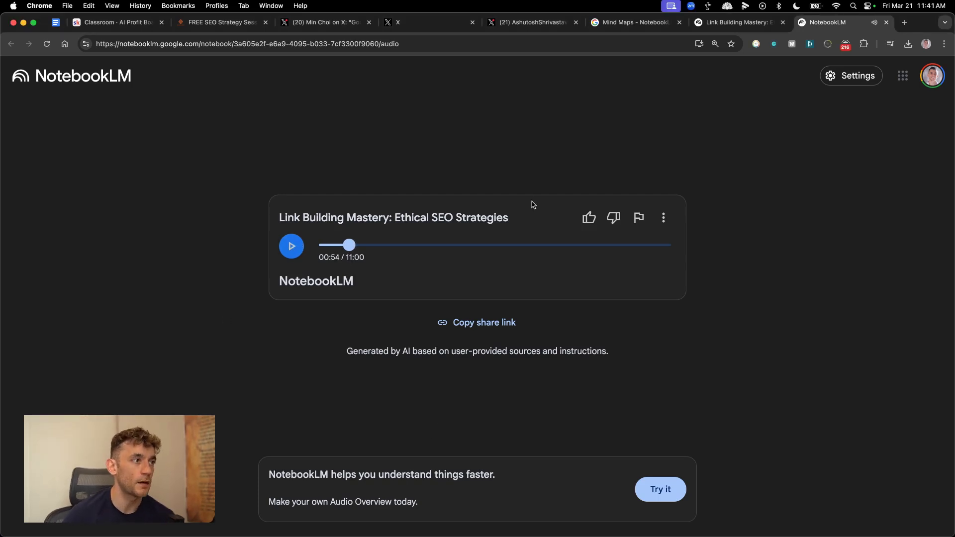
{"action": "left_click", "coordinate": [663, 217]}
{"action": "left_click", "coordinate": [682, 281]}
- Open Google in a new tab and search for "how do soundcloud seo"
{"action": "key", "text": "super+t"}
{"action": "type", "text": "google"}
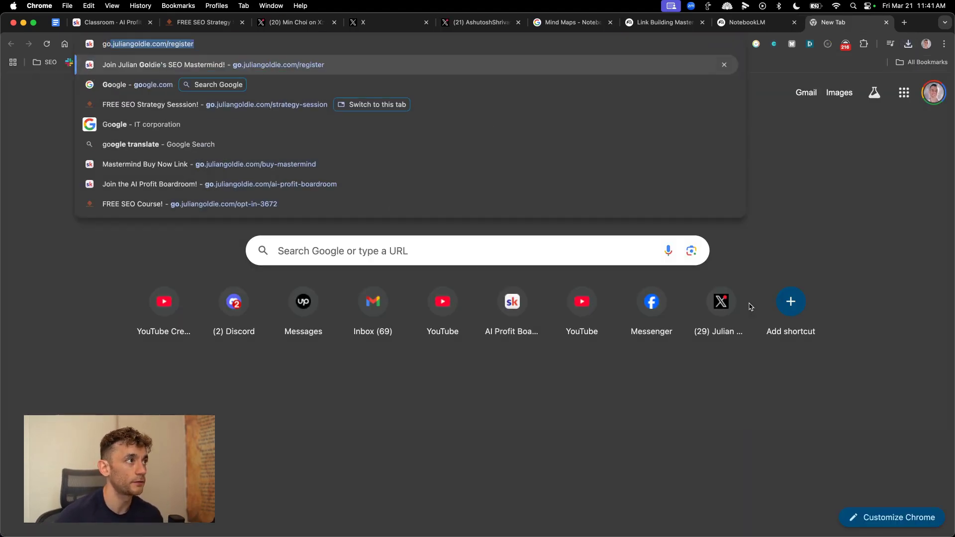
{"action": "key", "text": "BackSpace"}
{"action": "key", "text": "BackSpace"}
{"action": "key", "text": "BackSpace"}
{"action": "key", "text": "BackSpace"}
{"action": "type", "text": "ogle.com"}
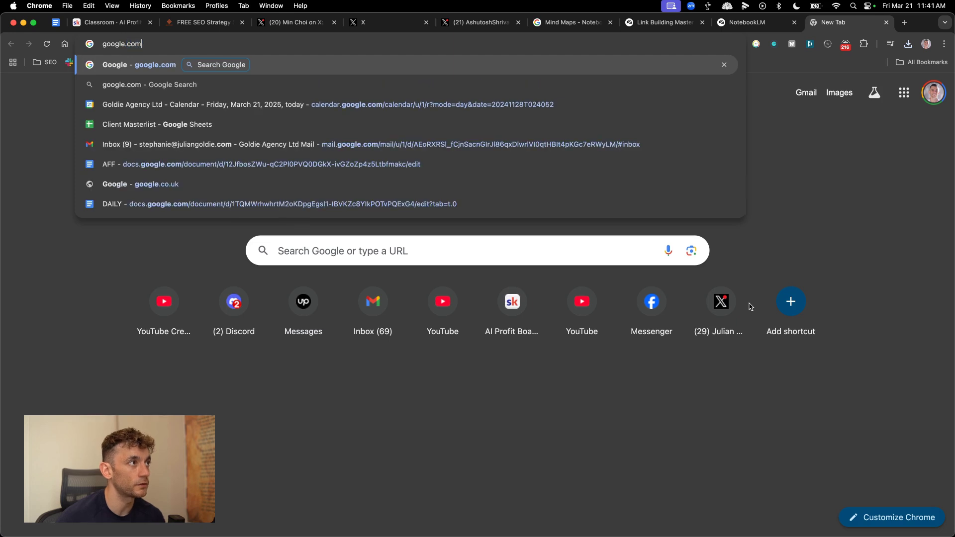
{"action": "key", "text": "Return"}
{"action": "type", "text": "how do soundcloud seo"}
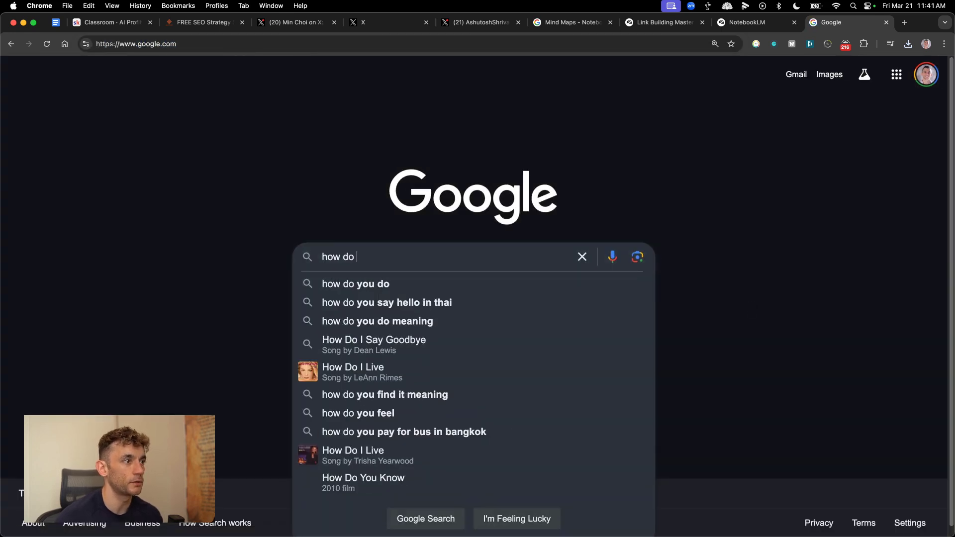
{"action": "key", "text": "Return"}
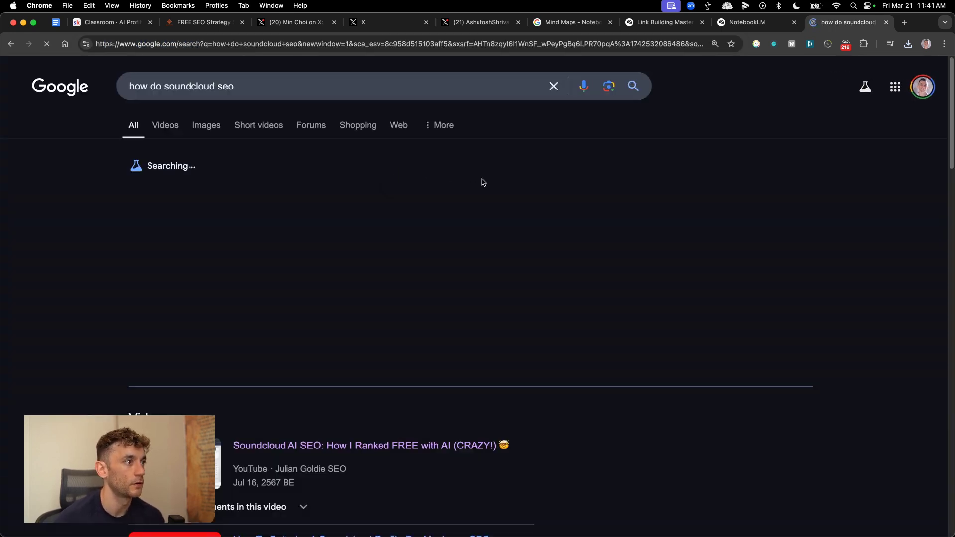
- Open the SoundCloud result "How to Do Soundcloud SEO" in a new tab and highlight its listing in the search results
{"action": "scroll", "coordinate": [394, 304], "scroll_direction": "down", "scroll_amount": 10}
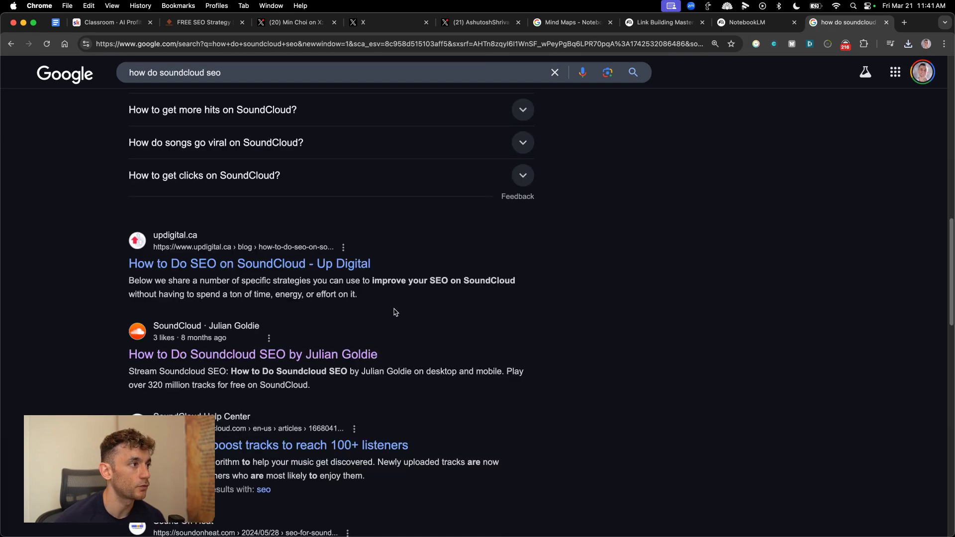
{"action": "scroll", "coordinate": [403, 322], "scroll_direction": "down", "scroll_amount": 2}
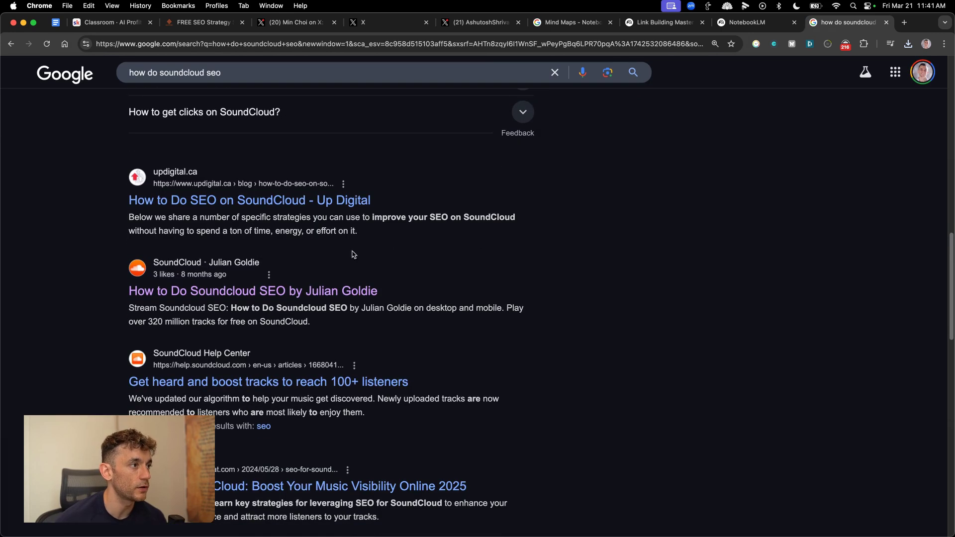
{"action": "left_click", "coordinate": [194, 289], "text": "super"}
{"action": "left_click_drag", "start_coordinate": [94, 256], "coordinate": [404, 342]}
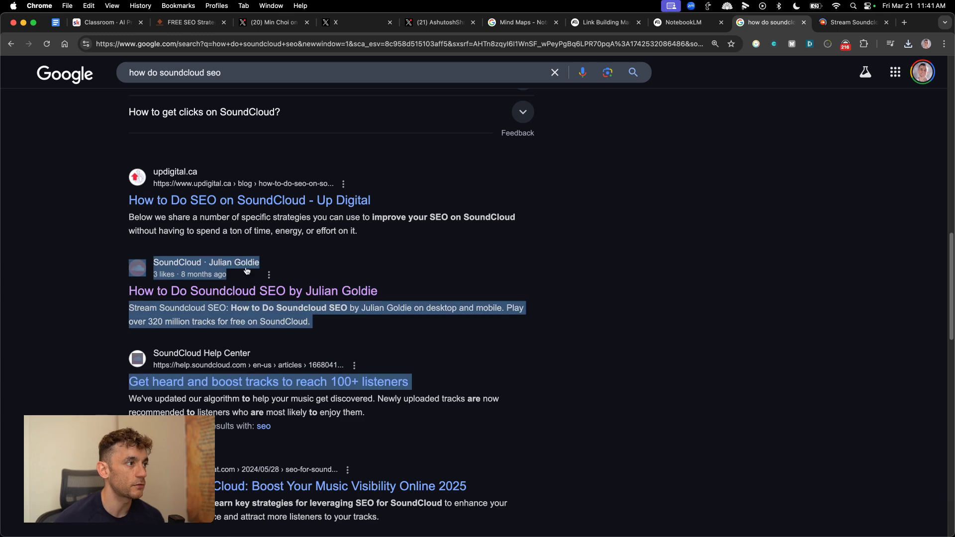
{"action": "scroll", "coordinate": [431, 320], "scroll_direction": "up", "scroll_amount": 9}
{"action": "scroll", "coordinate": [497, 303], "scroll_direction": "down", "scroll_amount": 10}
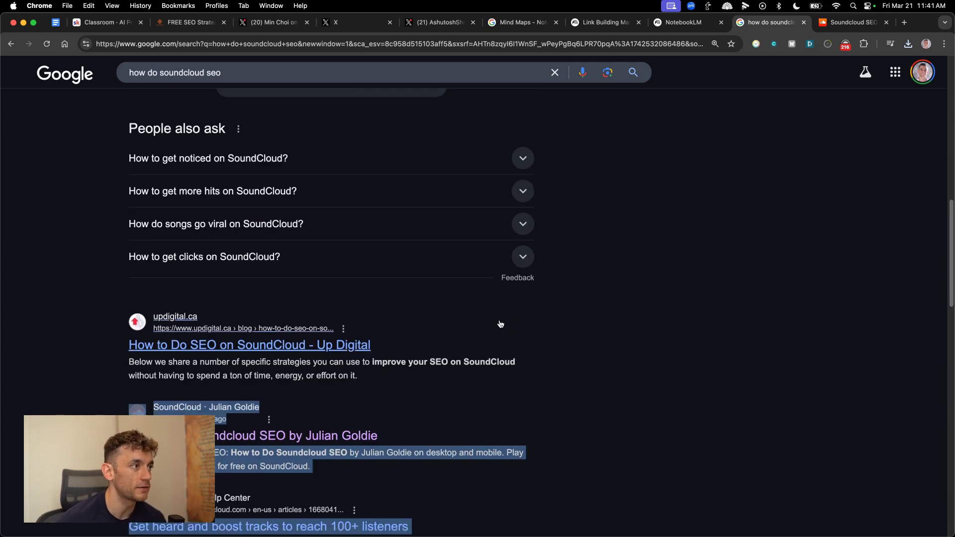
{"action": "left_click", "coordinate": [732, 253]}
- Place the SoundCloud track's tab beside the NotebookLM tab and pause the track
{"action": "left_click", "coordinate": [699, 29]}
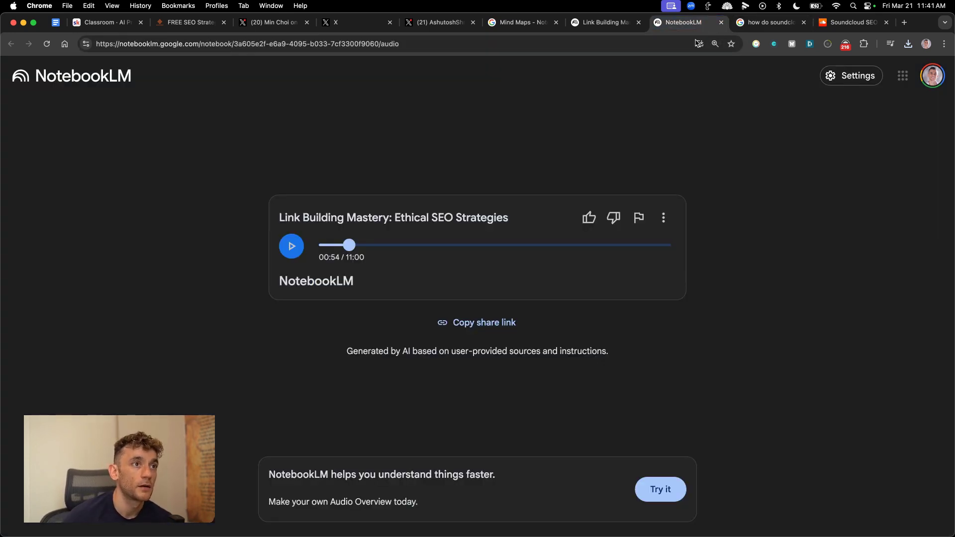
{"action": "left_click", "coordinate": [757, 25]}
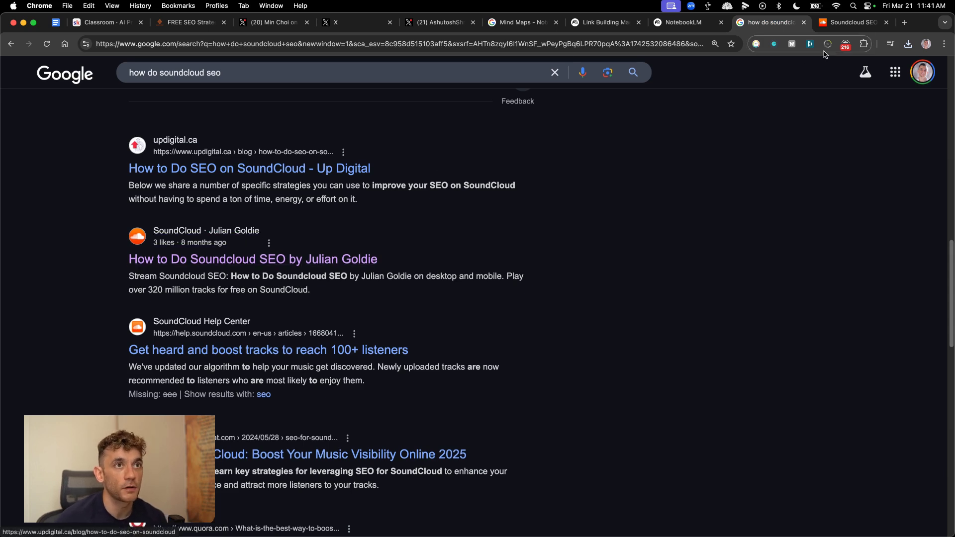
{"action": "left_click_drag", "start_coordinate": [852, 22], "coordinate": [771, 22]}
{"action": "left_click", "coordinate": [64, 186]}
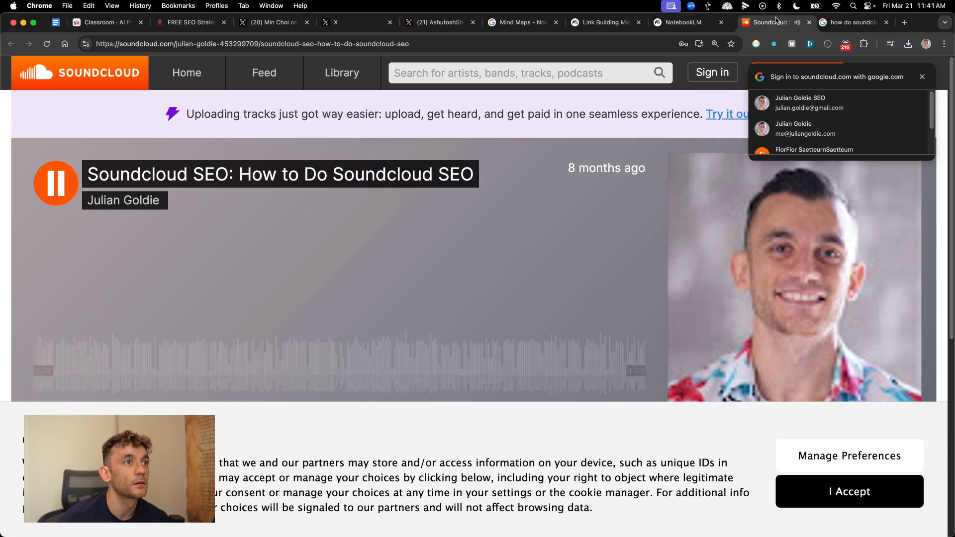
{"action": "left_click", "coordinate": [67, 188]}
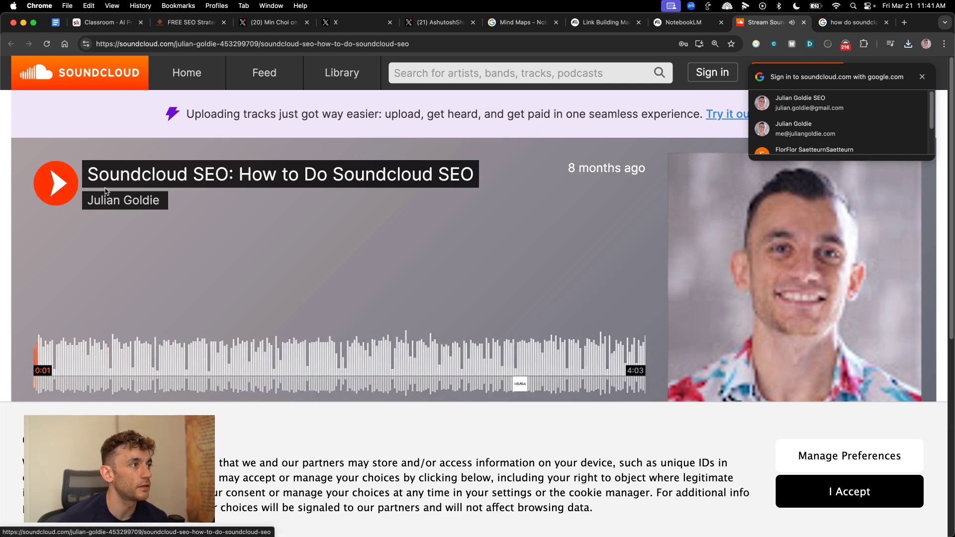
- Examine the SoundCloud track page's waveform, play and like figures, description and tags
{"action": "scroll", "coordinate": [175, 229], "scroll_direction": "down", "scroll_amount": 3}
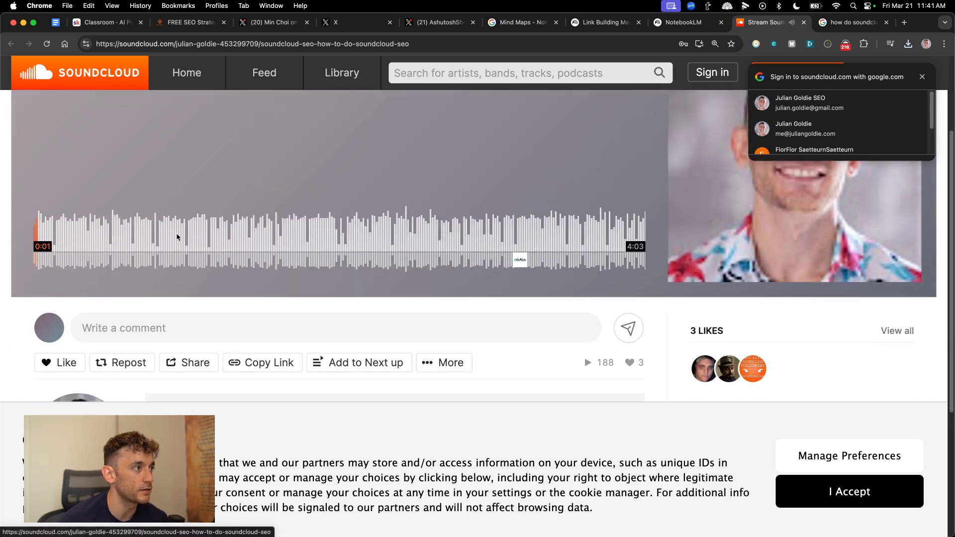
{"action": "scroll", "coordinate": [41, 231], "scroll_direction": "up", "scroll_amount": 1}
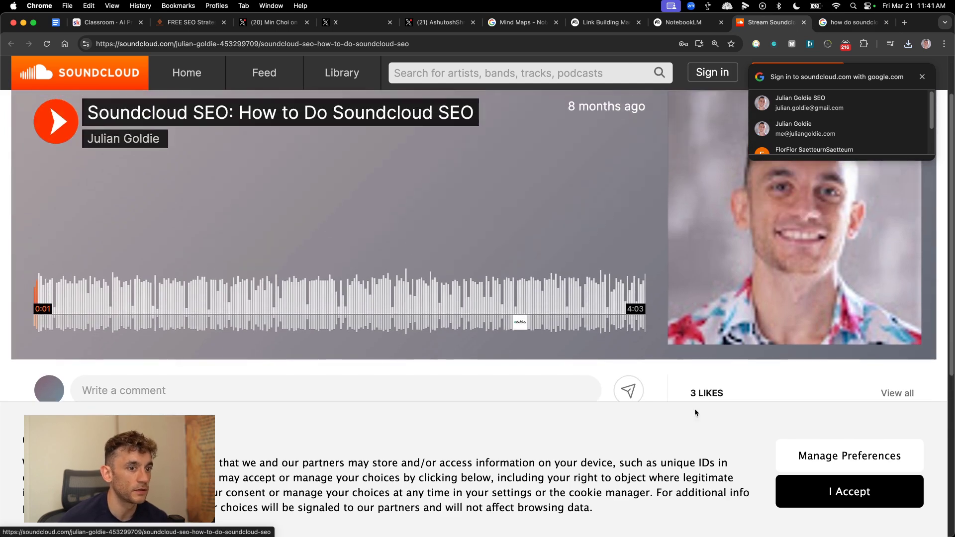
{"action": "scroll", "coordinate": [406, 360], "scroll_direction": "down", "scroll_amount": 3}
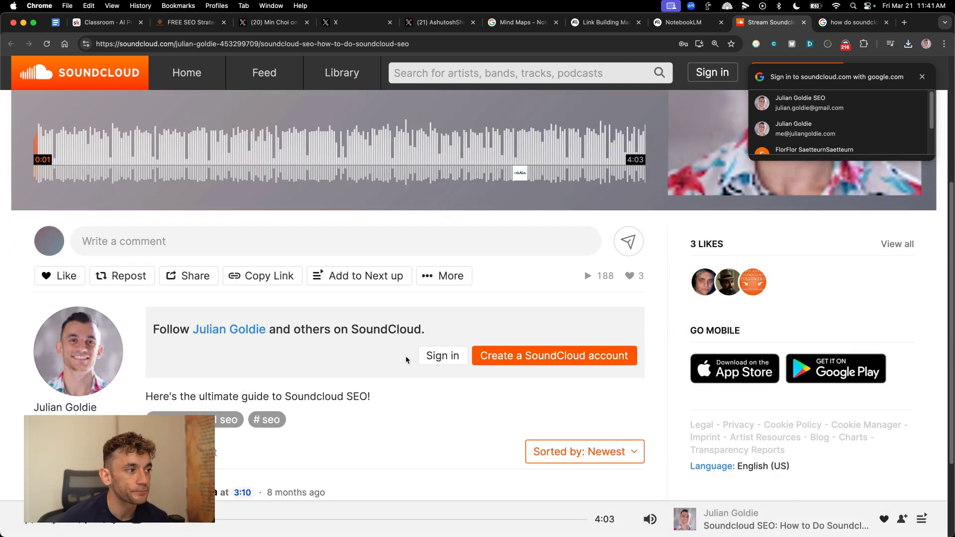
{"action": "scroll", "coordinate": [407, 360], "scroll_direction": "down", "scroll_amount": 2}
{"action": "scroll", "coordinate": [406, 360], "scroll_direction": "up", "scroll_amount": 6}
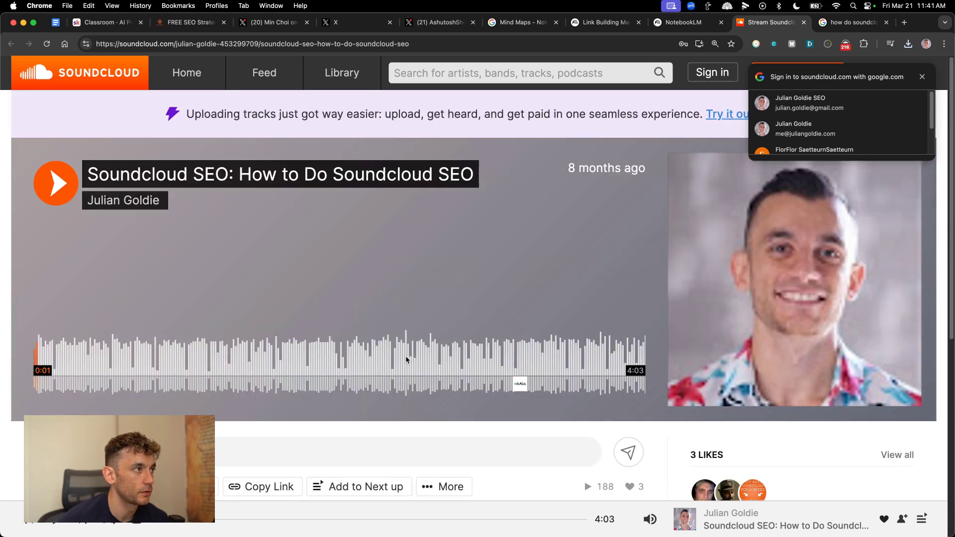
{"action": "scroll", "coordinate": [410, 291], "scroll_direction": "down", "scroll_amount": 2}
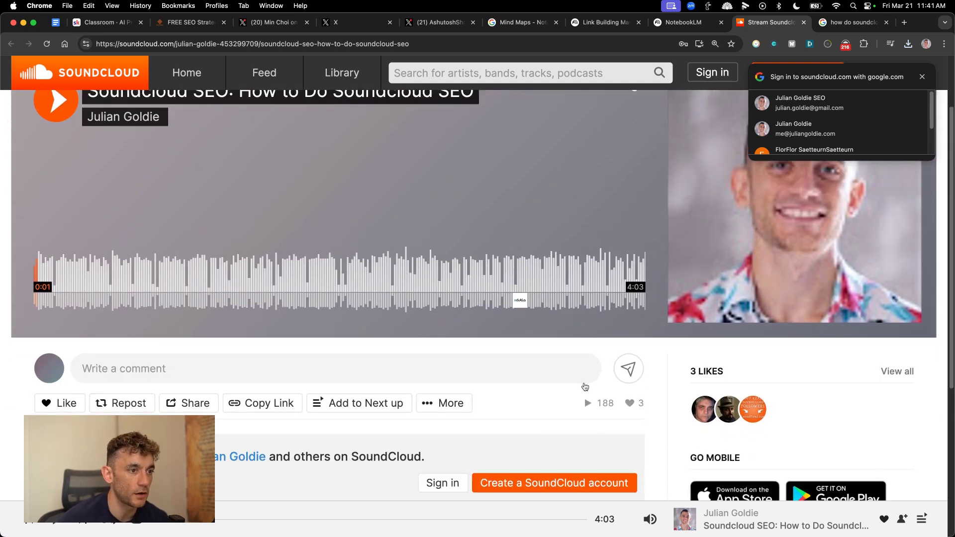
{"action": "scroll", "coordinate": [566, 395], "scroll_direction": "down", "scroll_amount": 2}
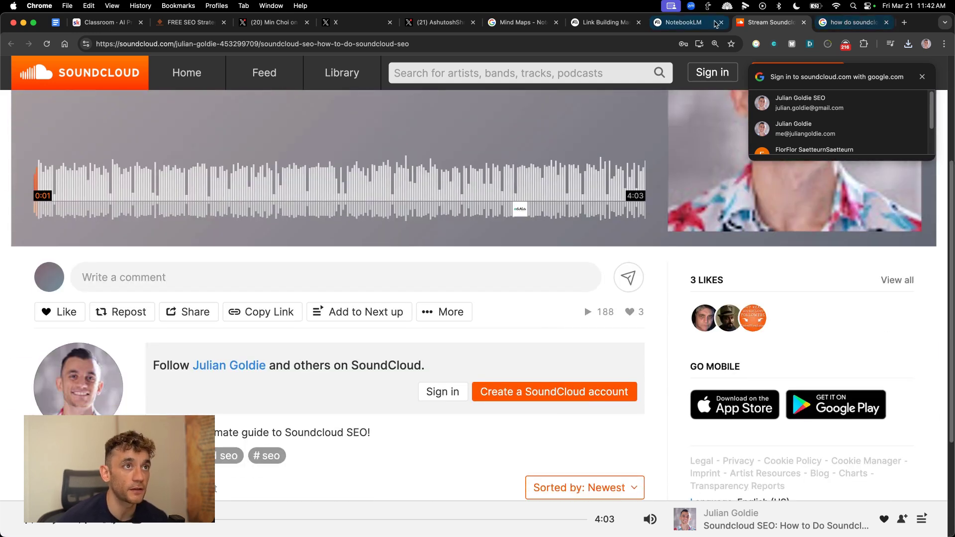
- Highlight the SoundCloud listing in the Google results again, then close the search tab and view the track page's comments
{"action": "left_click", "coordinate": [824, 25]}
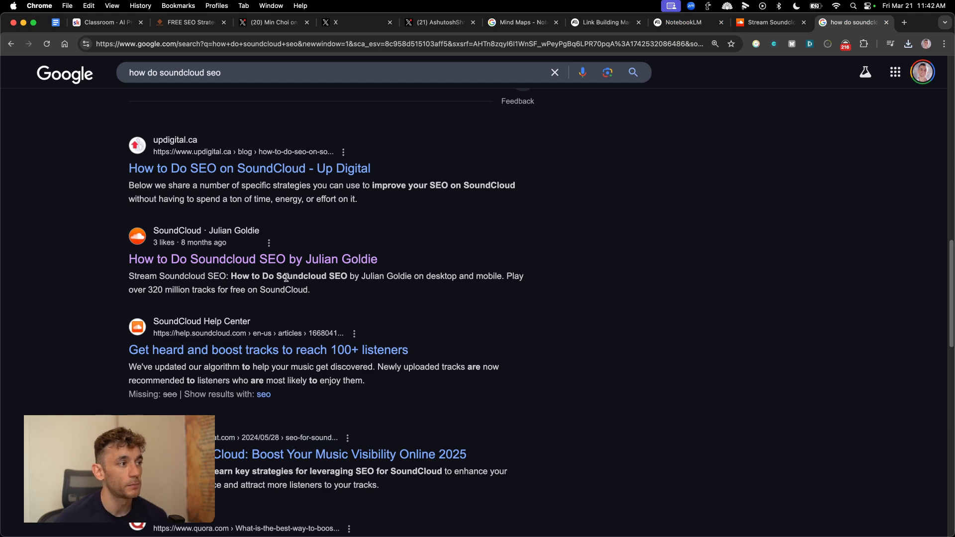
{"action": "scroll", "coordinate": [509, 393], "scroll_direction": "up", "scroll_amount": 15}
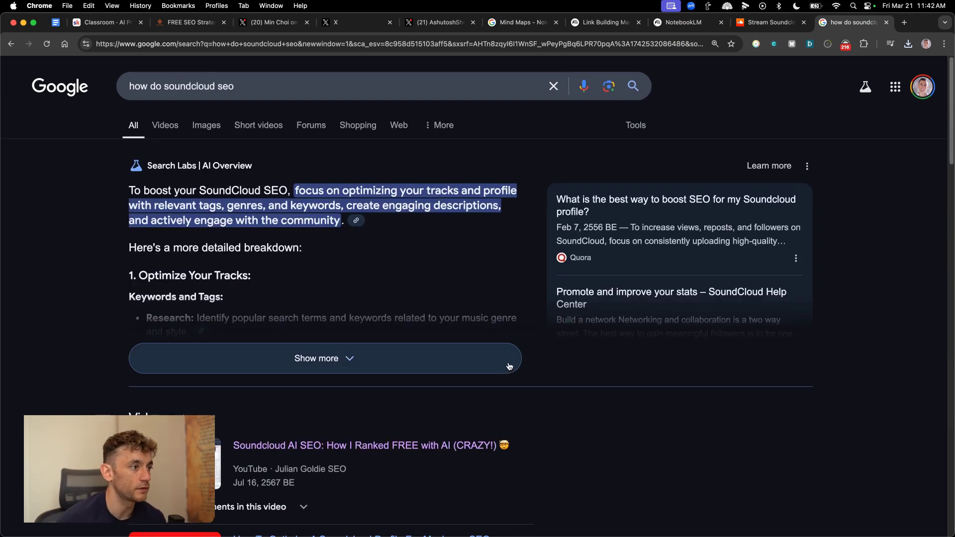
{"action": "scroll", "coordinate": [513, 398], "scroll_direction": "down", "scroll_amount": 1}
{"action": "scroll", "coordinate": [516, 458], "scroll_direction": "down", "scroll_amount": 15}
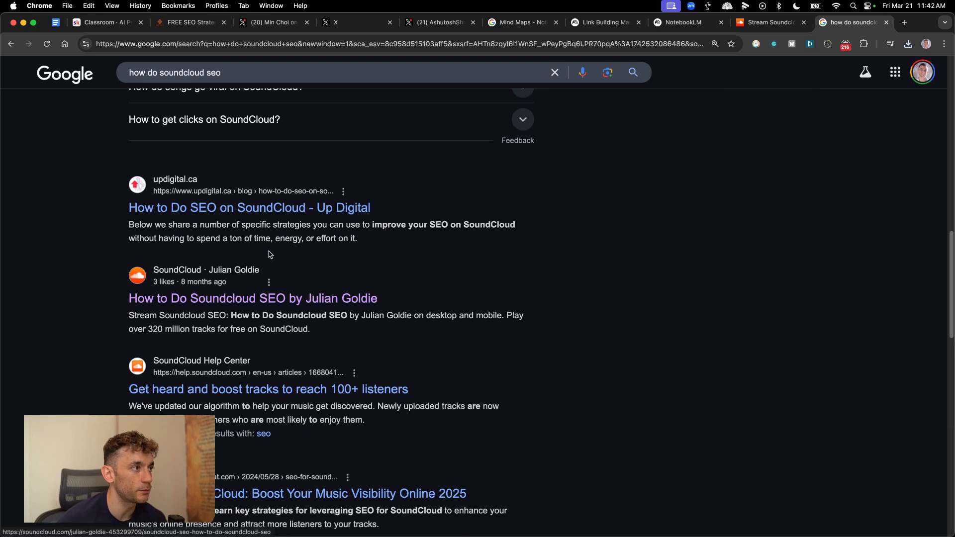
{"action": "left_click_drag", "start_coordinate": [254, 250], "coordinate": [490, 344]}
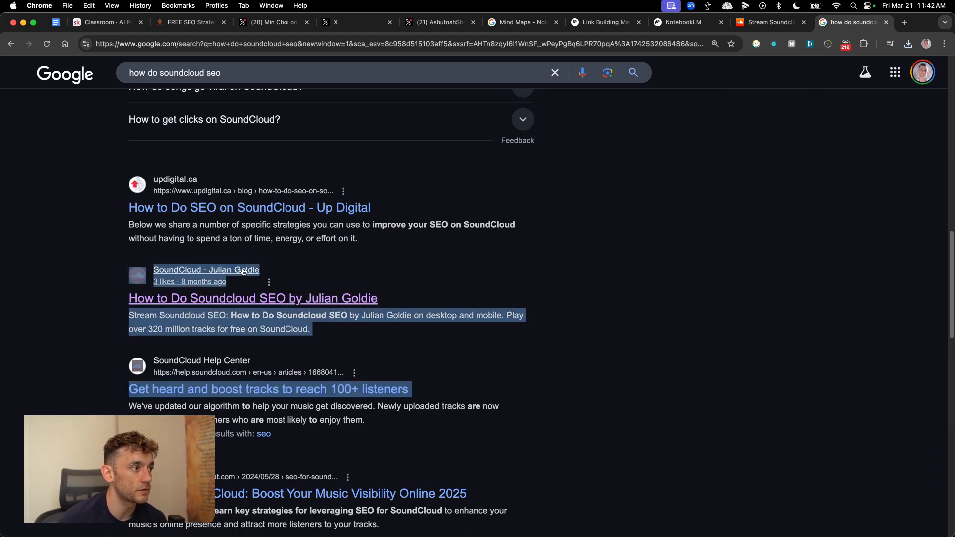
{"action": "left_click", "coordinate": [652, 292]}
{"action": "key", "text": "super+w"}
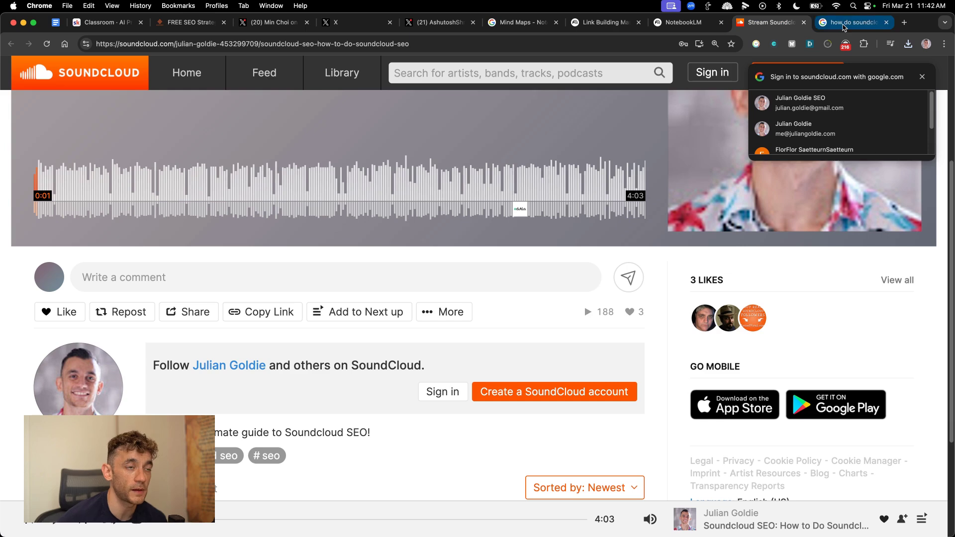
{"action": "scroll", "coordinate": [491, 370], "scroll_direction": "down", "scroll_amount": 5}
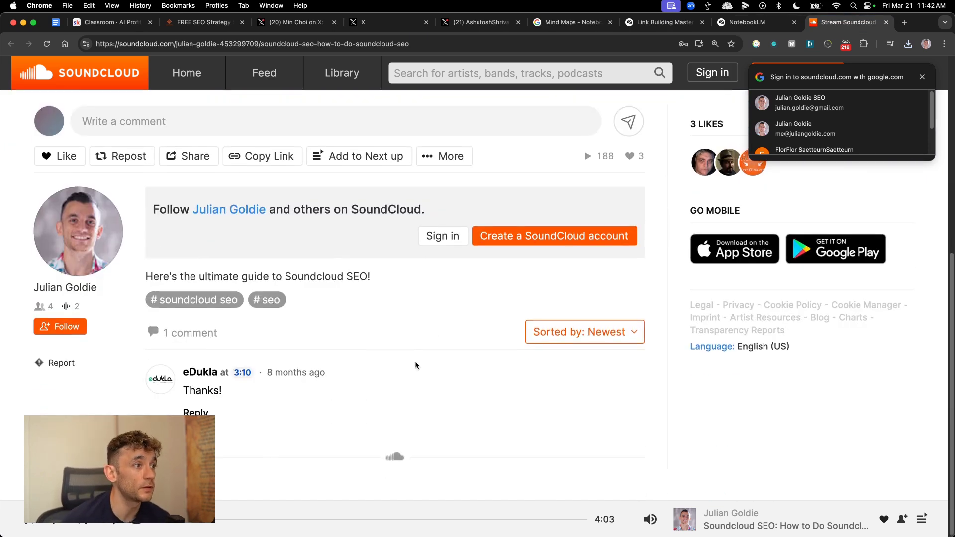
- Open the SoundCloud track's sharing options, select its share link, and view the embed options and WordPress code help article
{"action": "scroll", "coordinate": [230, 219], "scroll_direction": "up", "scroll_amount": 2}
{"action": "left_click", "coordinate": [186, 248]}
{"action": "left_click", "coordinate": [396, 379]}
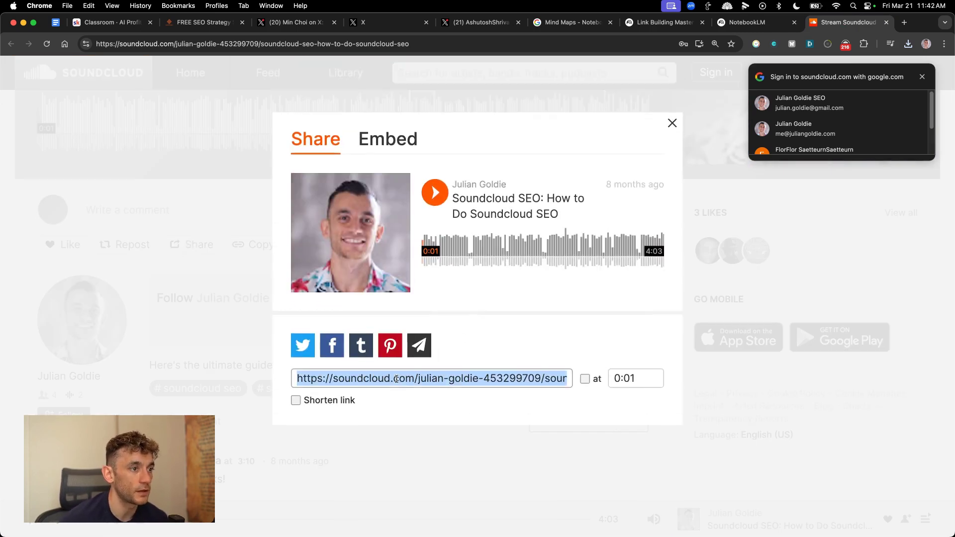
{"action": "left_click", "coordinate": [387, 140]}
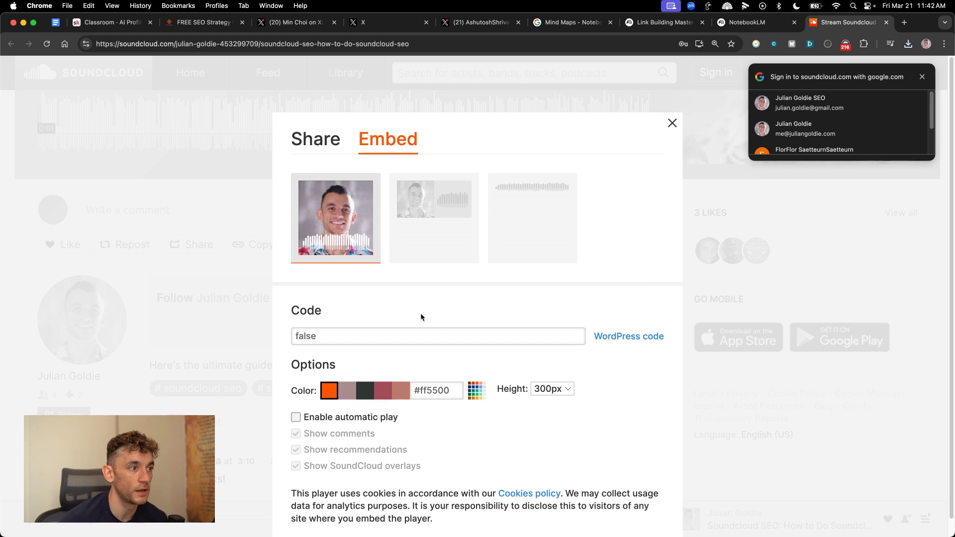
{"action": "left_click", "coordinate": [629, 337]}
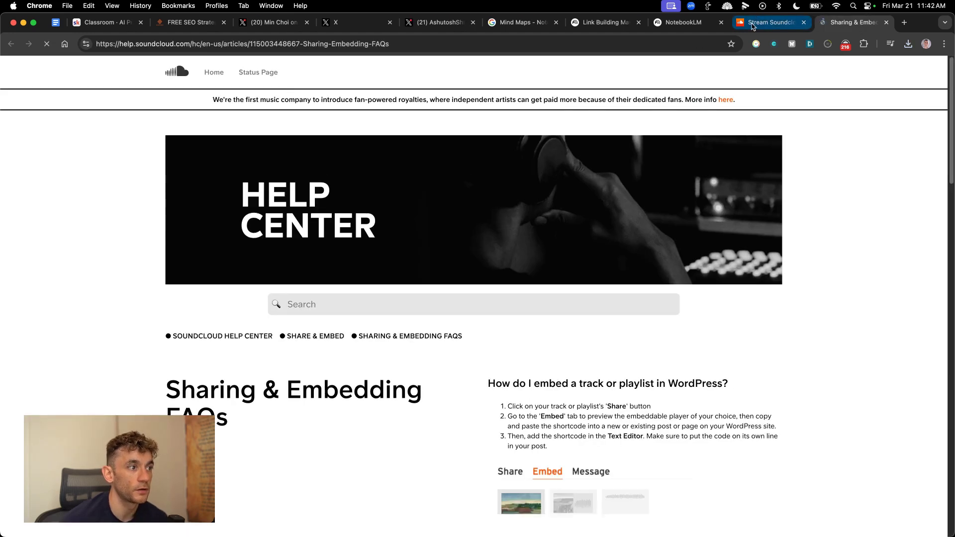
- Return to the track's embed options, select the code field's content, preview the second player style and close the sharing dialog
{"action": "left_click", "coordinate": [753, 25]}
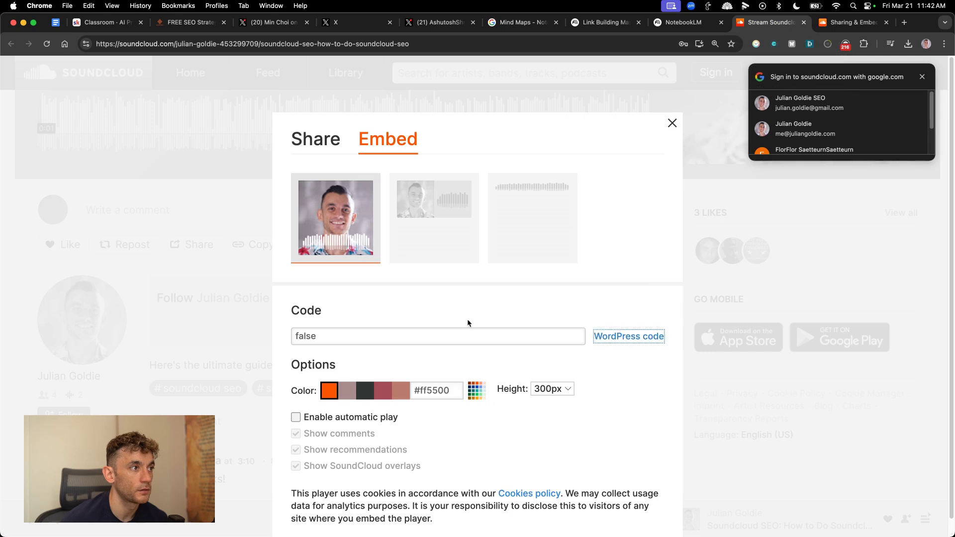
{"action": "scroll", "coordinate": [438, 398], "scroll_direction": "down", "scroll_amount": 1}
{"action": "left_click", "coordinate": [374, 318]}
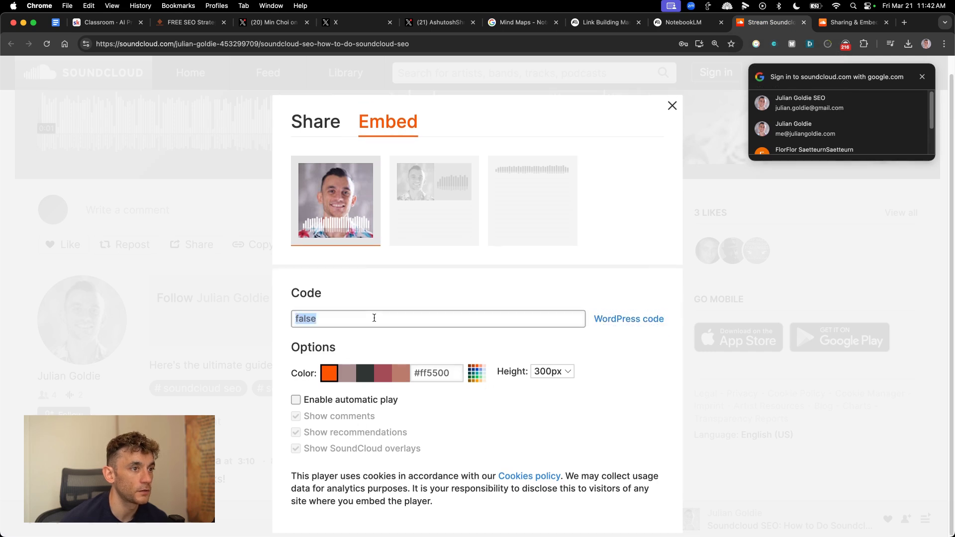
{"action": "left_click", "coordinate": [434, 199]}
{"action": "left_click", "coordinate": [673, 104]}
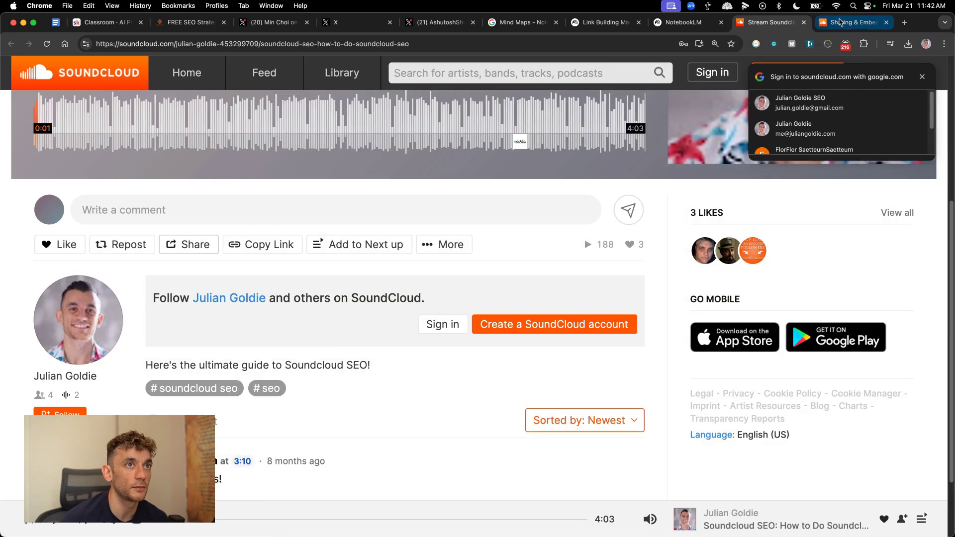
- Close the Sharing & Embedding FAQs tab, look over the SoundCloud track page once more and close it too
{"action": "left_click", "coordinate": [832, 24]}
{"action": "key", "text": "super+w"}
{"action": "scroll", "coordinate": [408, 359], "scroll_direction": "up", "scroll_amount": 5}
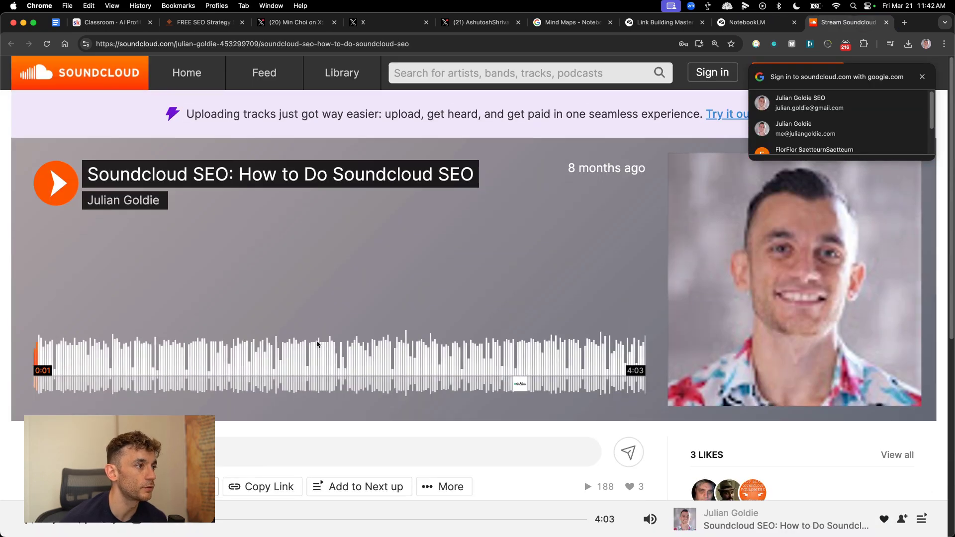
{"action": "scroll", "coordinate": [548, 313], "scroll_direction": "down", "scroll_amount": 7}
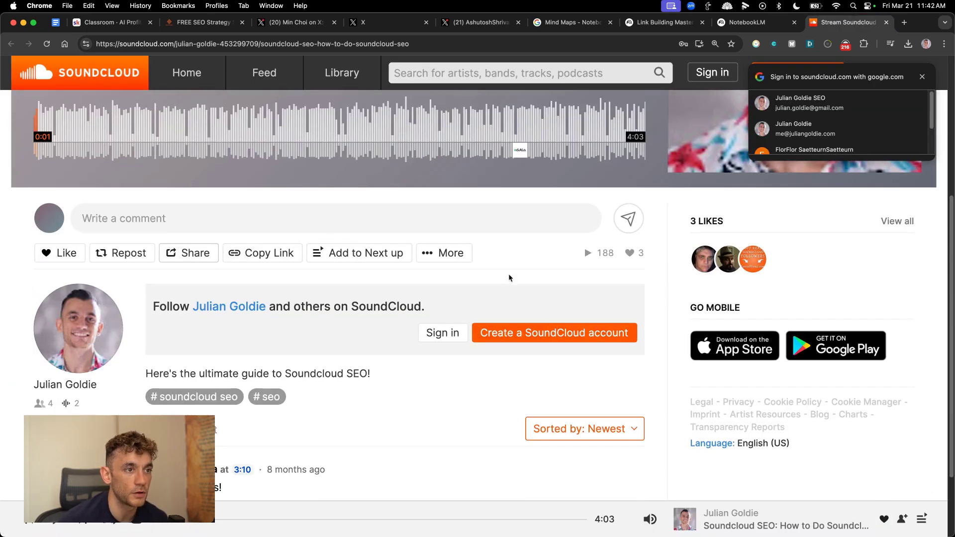
{"action": "scroll", "coordinate": [391, 259], "scroll_direction": "up", "scroll_amount": 6}
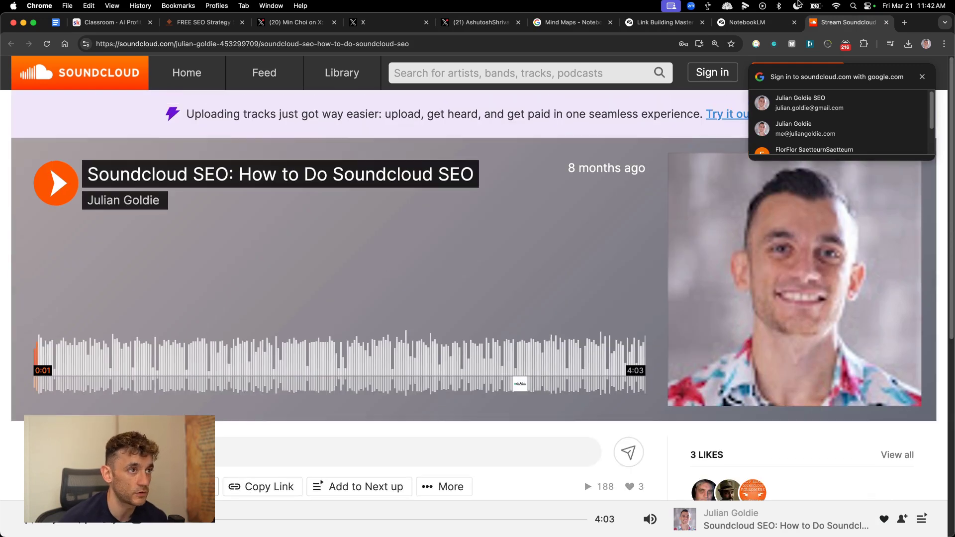
{"action": "key", "text": "super+w"}
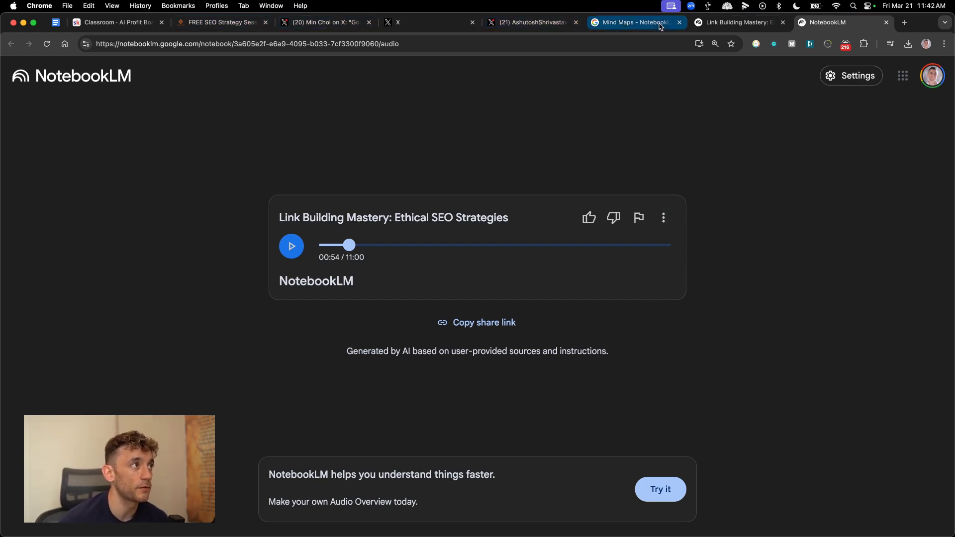
- Switch to the "Link Building Mastery: Ethical SEO Strategies" notebook and dismiss its Share Audio Overview dialog
{"action": "left_click", "coordinate": [738, 25]}
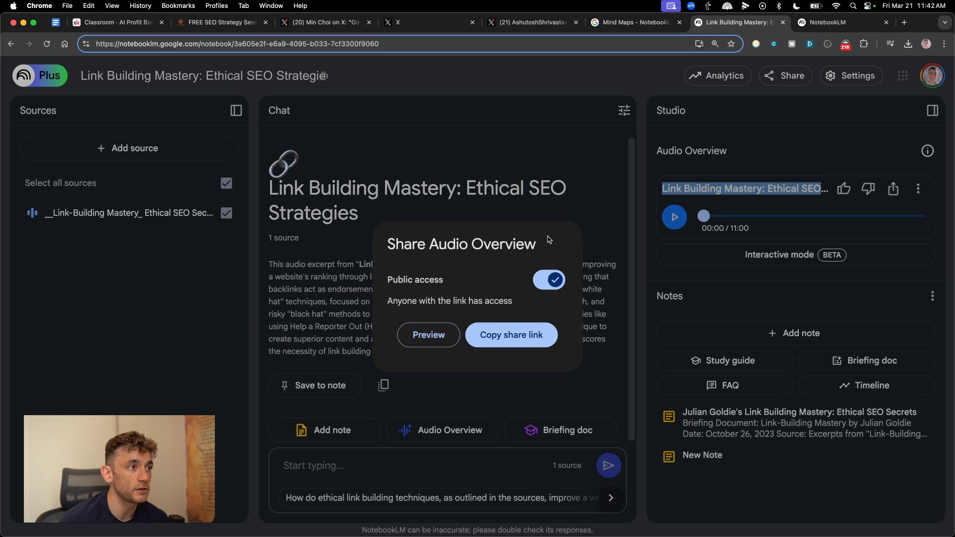
{"action": "left_click", "coordinate": [298, 272]}
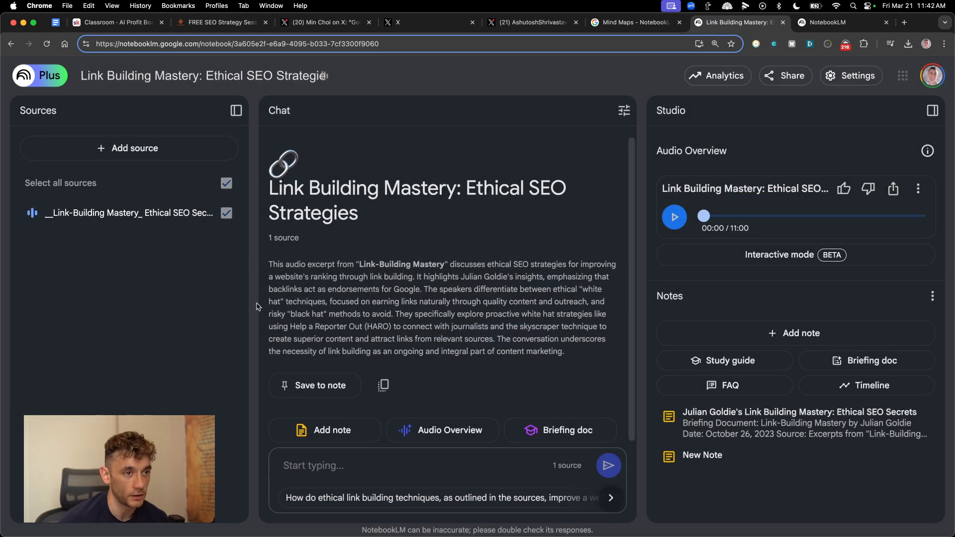
{"action": "scroll", "coordinate": [513, 307], "scroll_direction": "down", "scroll_amount": 1}
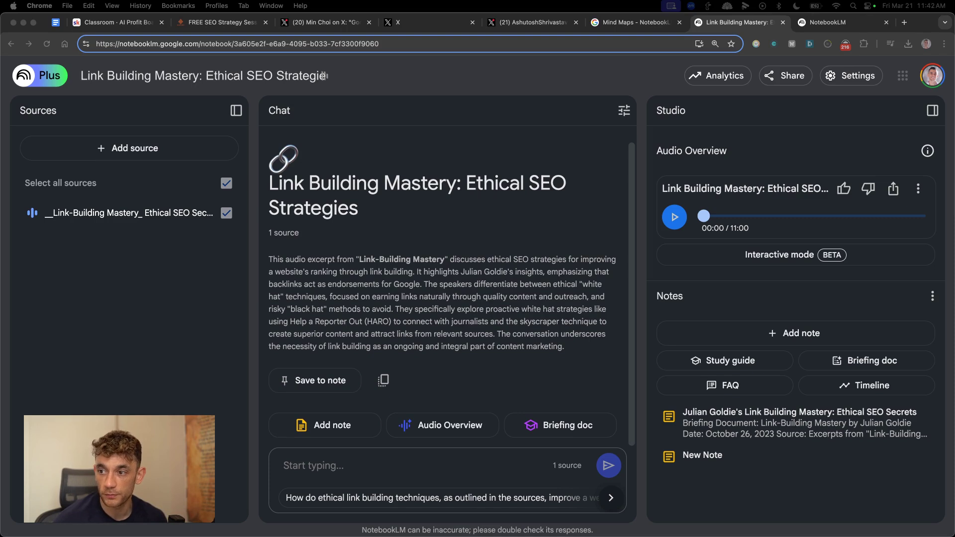
{"action": "scroll", "coordinate": [394, 306], "scroll_direction": "up", "scroll_amount": 1}
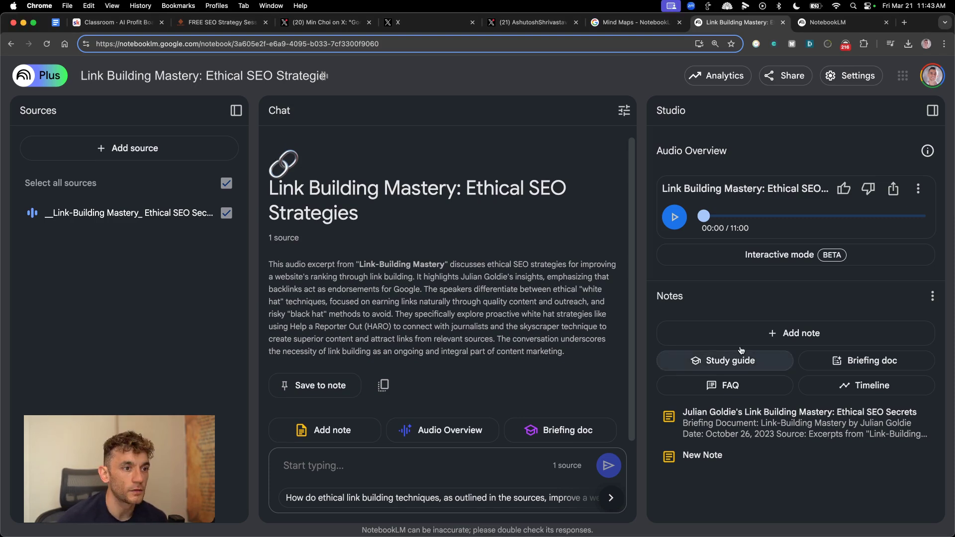
- Go to the notebook list and open the "Gemini Experimental 1206: A New Free AI Model" notebook
{"action": "left_click", "coordinate": [33, 69]}
{"action": "scroll", "coordinate": [367, 256], "scroll_direction": "down", "scroll_amount": 2}
{"action": "left_click", "coordinate": [388, 263]}
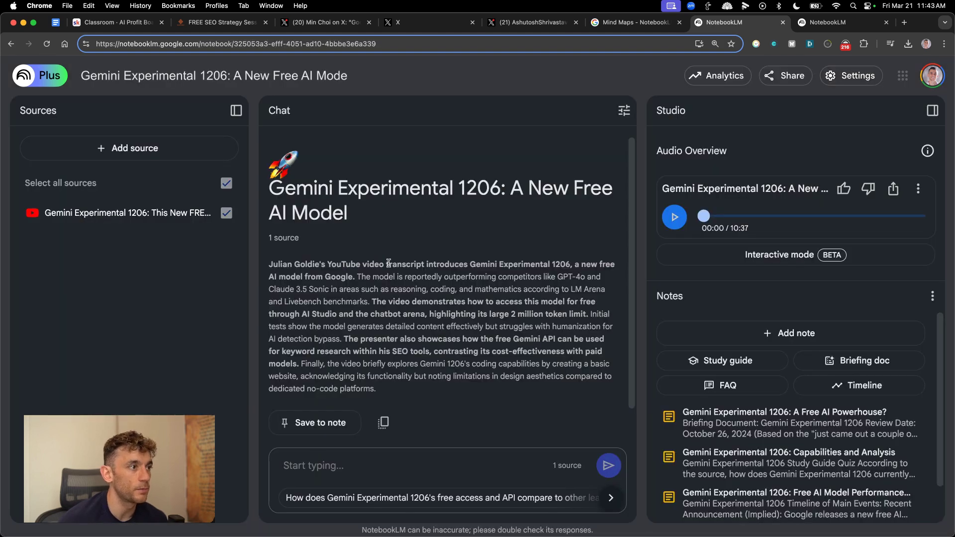
- Read through the "Gemini Experimental 1206: A Free AI Powerhouse?" briefing note to its end, then return to the Studio notes list
{"action": "scroll", "coordinate": [769, 373], "scroll_direction": "down", "scroll_amount": 2}
{"action": "left_click", "coordinate": [768, 370]}
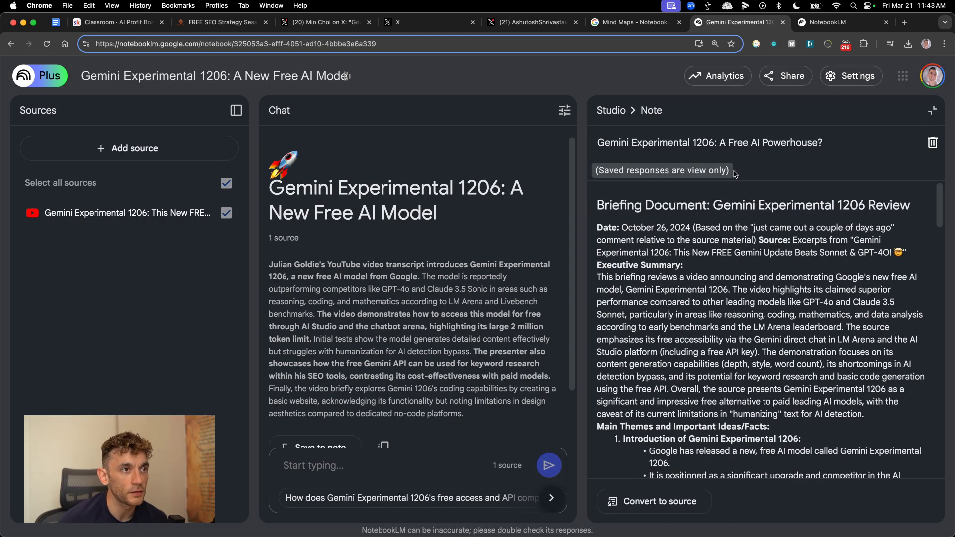
{"action": "key", "text": "super+a"}
{"action": "scroll", "coordinate": [796, 348], "scroll_direction": "down", "scroll_amount": 10}
{"action": "left_click", "coordinate": [816, 340]}
{"action": "scroll", "coordinate": [817, 340], "scroll_direction": "down", "scroll_amount": 15}
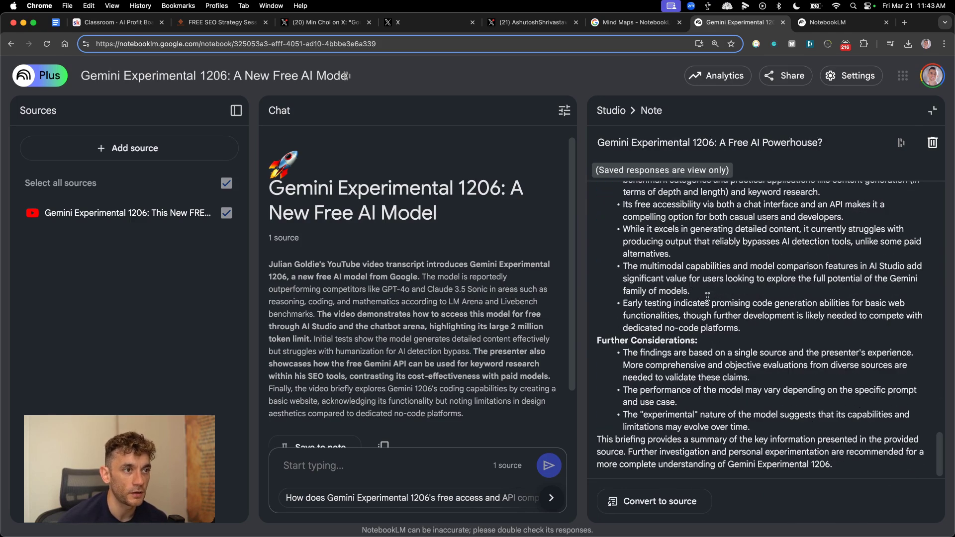
{"action": "scroll", "coordinate": [707, 297], "scroll_direction": "up", "scroll_amount": 15}
{"action": "left_click_drag", "start_coordinate": [707, 297], "coordinate": [684, 245]}
{"action": "left_click", "coordinate": [614, 105]}
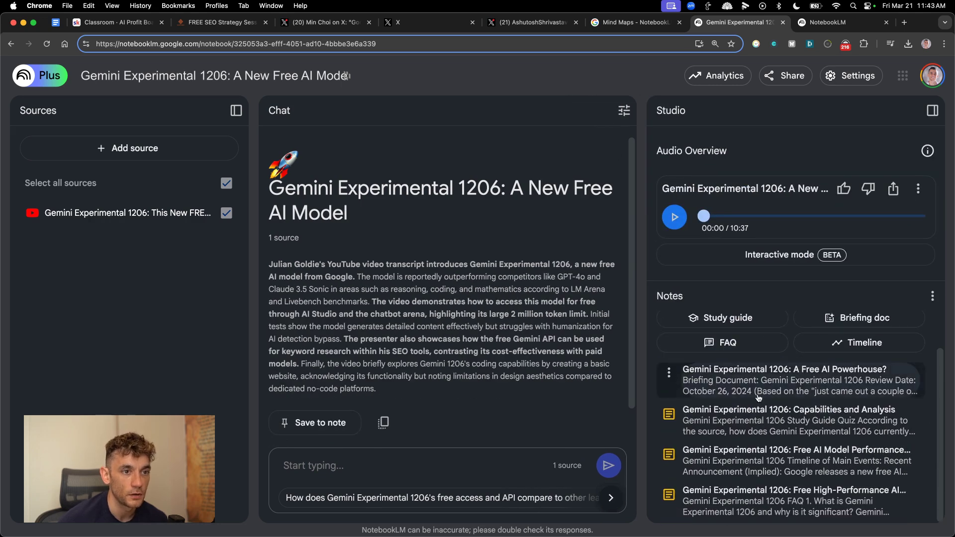
- Open the "Gemini Experimental 1206: Capabilities and Analysis" note and highlight its quiz questions
{"action": "left_click", "coordinate": [766, 423]}
{"action": "left_click_drag", "start_coordinate": [606, 194], "coordinate": [878, 329]}
{"action": "left_click", "coordinate": [599, 227]}
{"action": "left_click_drag", "start_coordinate": [598, 227], "coordinate": [844, 476]}
{"action": "scroll", "coordinate": [737, 310], "scroll_direction": "up", "scroll_amount": 15}
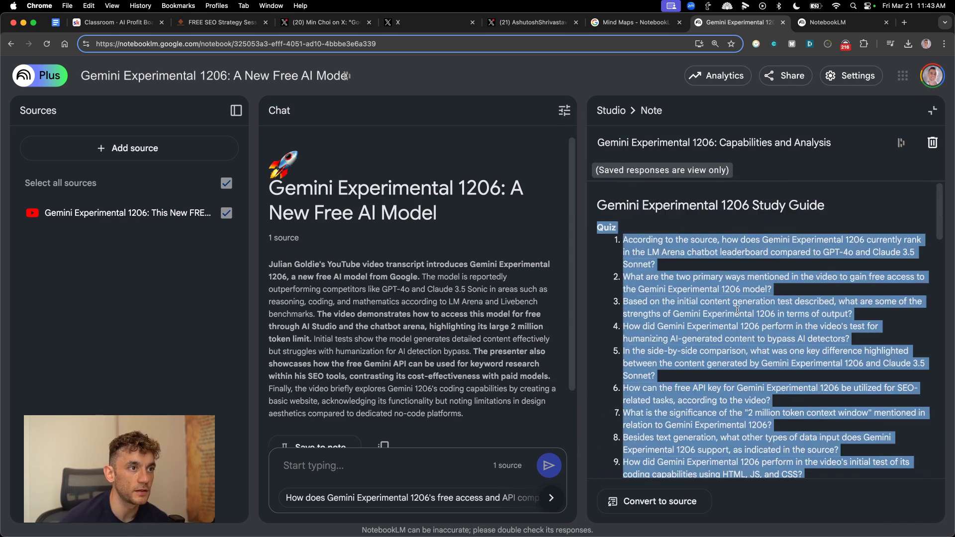
- Select and copy the note's entire study guide text, from its title to the last glossary entry
{"action": "double_click", "coordinate": [599, 204]}
{"action": "scroll", "coordinate": [703, 327], "scroll_direction": "down", "scroll_amount": 15}
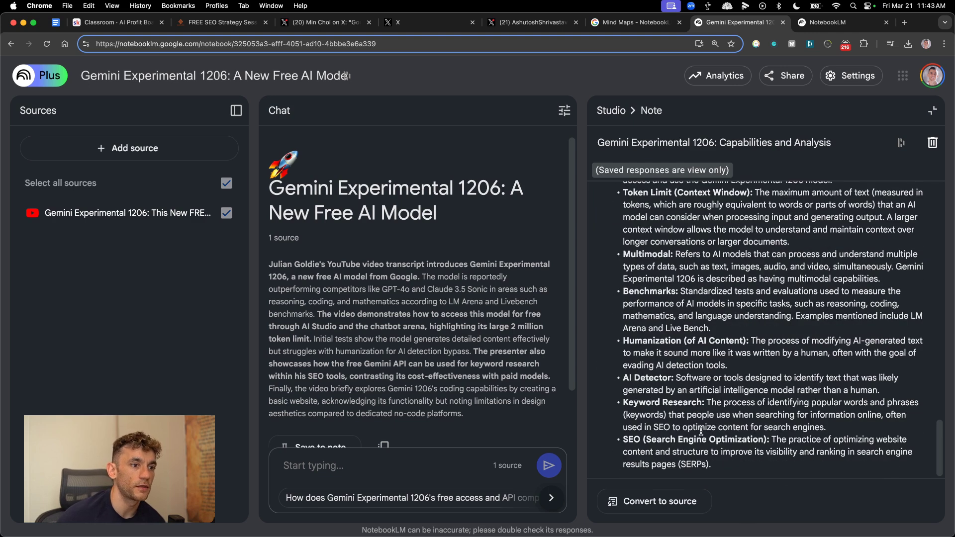
{"action": "key", "text": "cmd+a"}
{"action": "scroll", "coordinate": [644, 194], "scroll_direction": "up", "scroll_amount": 15}
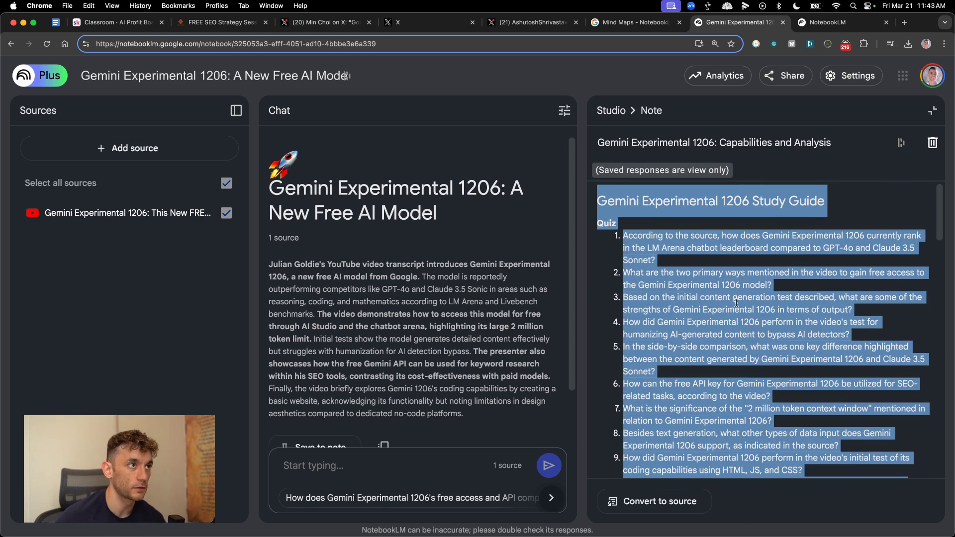
- Open gemini.google.com/app in a new tab, recheck the study guide note in NotebookLM and switch back to Gemini
{"action": "key", "text": "cmd+t"}
{"action": "type", "text": "ge"}
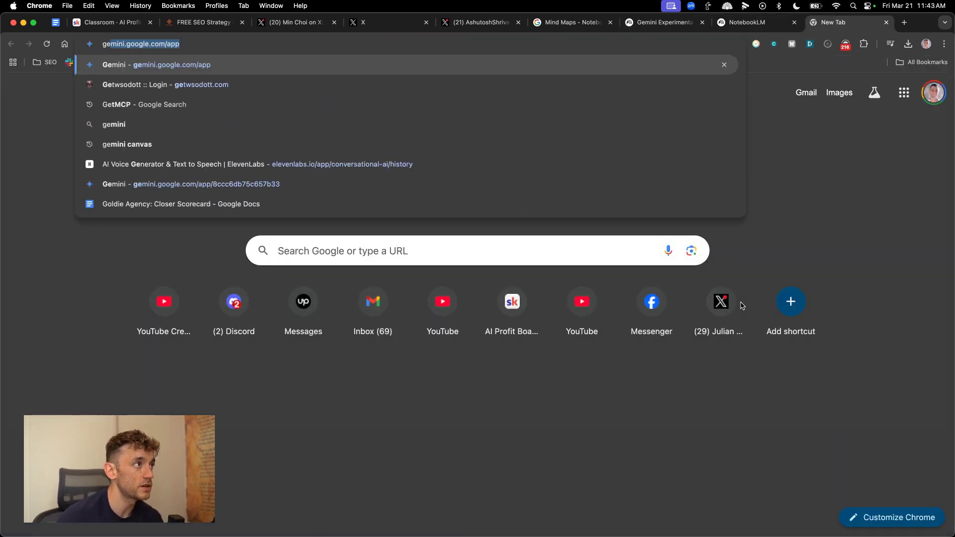
{"action": "key", "text": "Return"}
{"action": "key", "text": "cmd+alt+Left"}
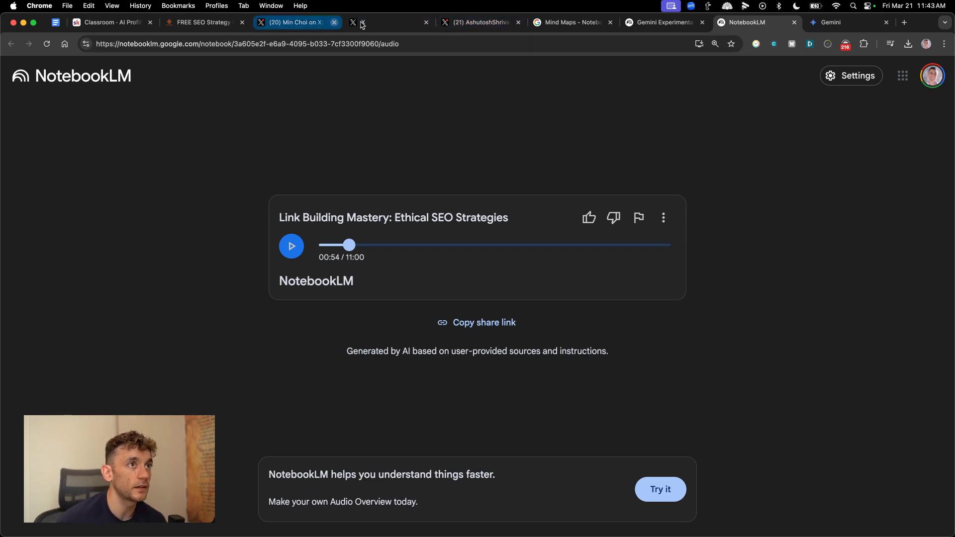
{"action": "left_click", "coordinate": [665, 22]}
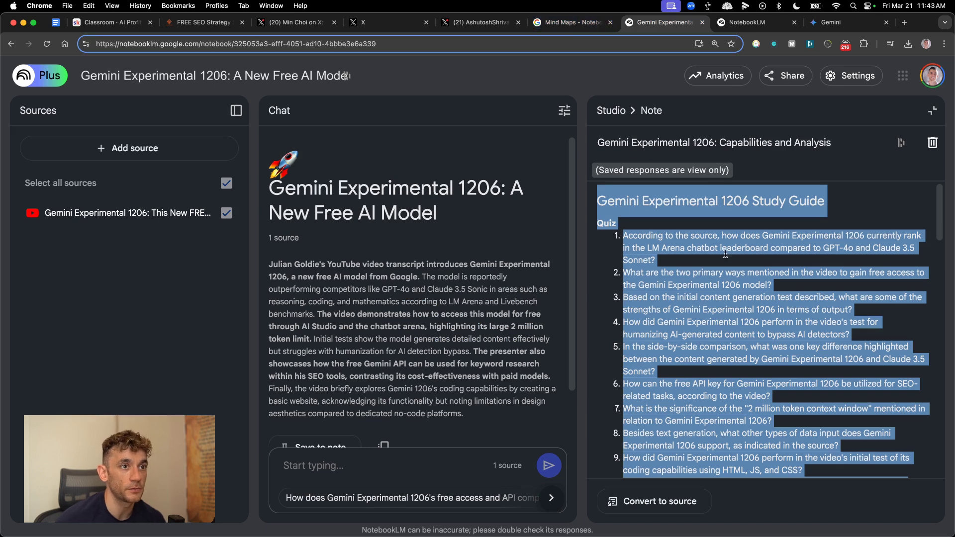
{"action": "left_click", "coordinate": [843, 29]}
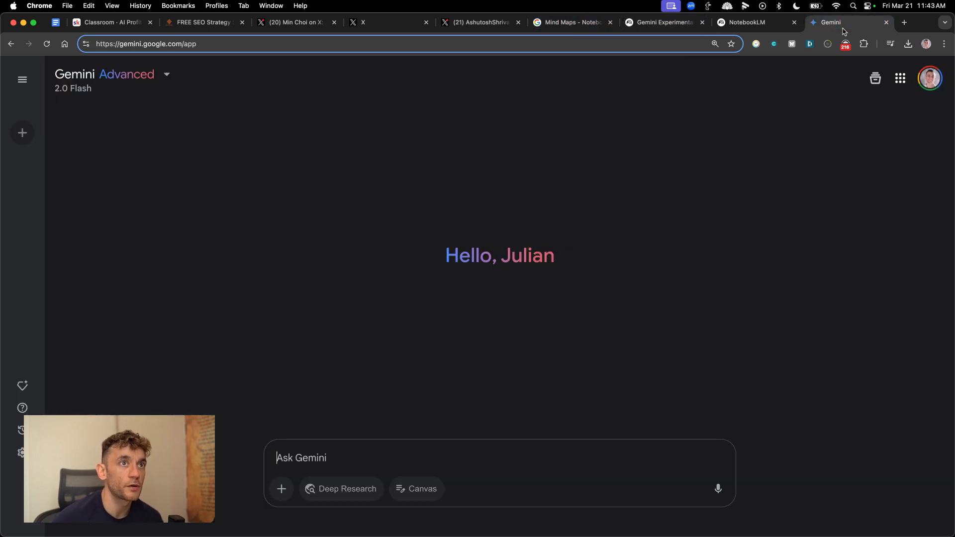
- Enable Canvas in Gemini and paste the copied study guide into the prompt, leaving blank lines above it
{"action": "left_click", "coordinate": [418, 489]}
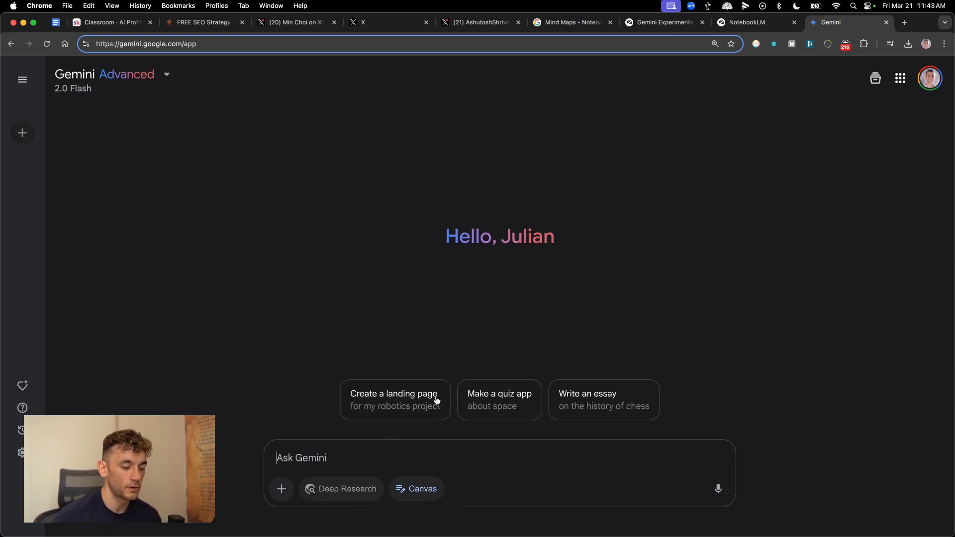
{"action": "key", "text": "super+v"}
{"action": "key", "text": "super+Up"}
{"action": "key", "text": "Return"}
{"action": "key", "text": "Return"}
{"action": "key", "text": "Up"}
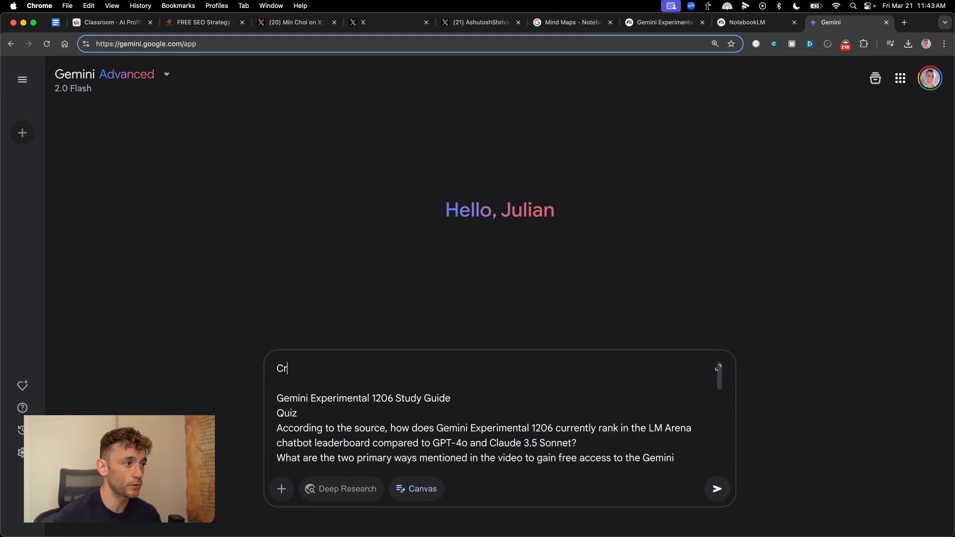
- Add "Create an awesome + beautiful quiz based on the information below:" above the pasted text and submit the prompt
{"action": "type", "text": "Create an awesome + beautui"}
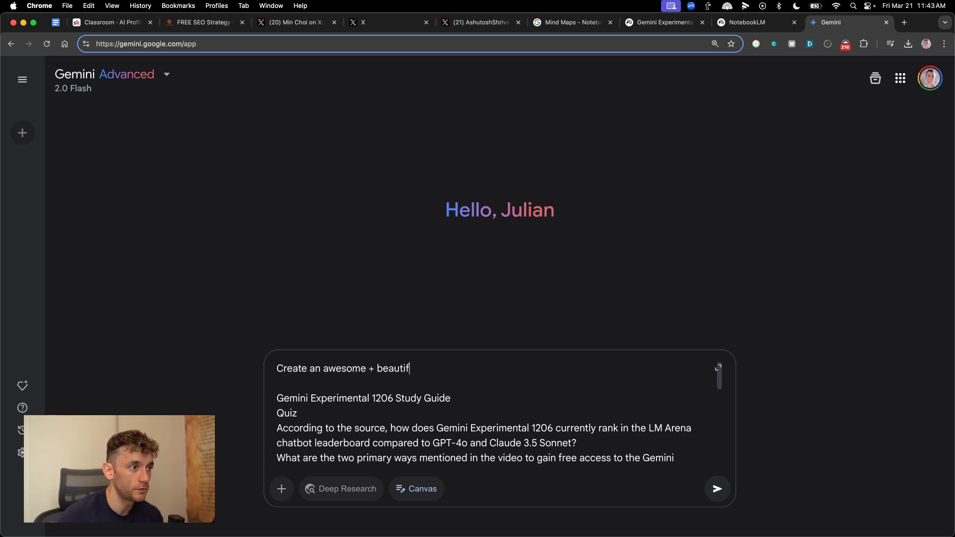
{"action": "type", "text": "l quiz based on the"}
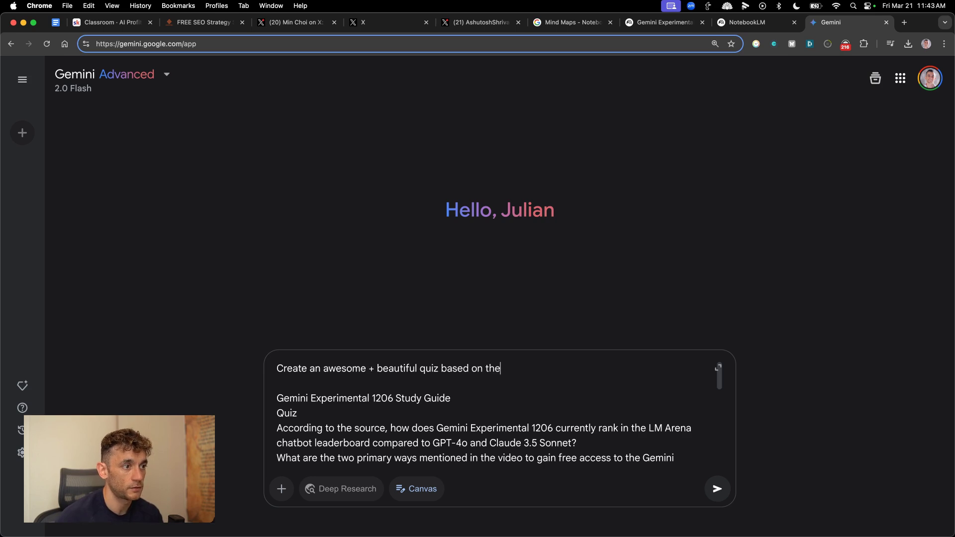
{"action": "type", "text": " ifnonformation below:"}
{"action": "key", "text": "Return"}
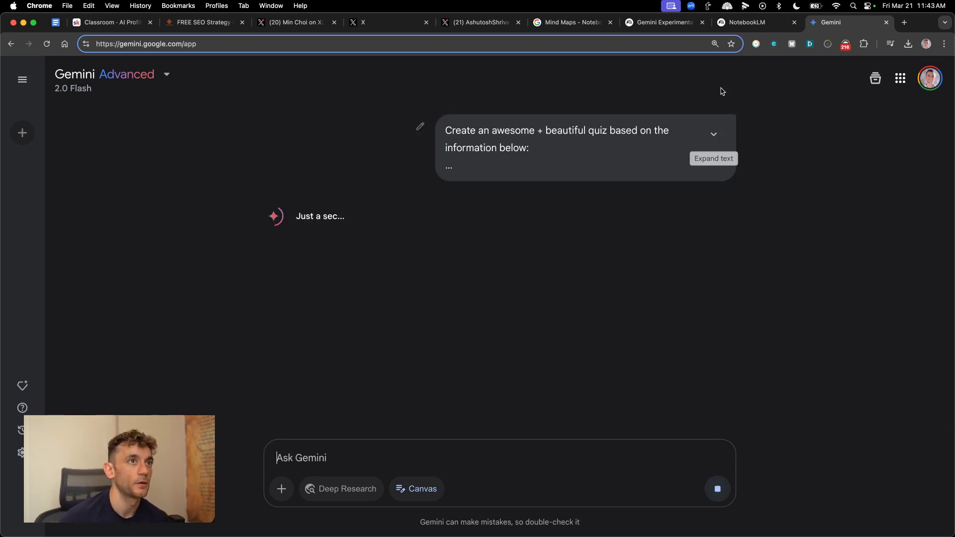
- Return to the study guide note in NotebookLM and highlight its title through question 6 to review the source text
{"action": "left_click", "coordinate": [747, 22]}
{"action": "left_click", "coordinate": [662, 22]}
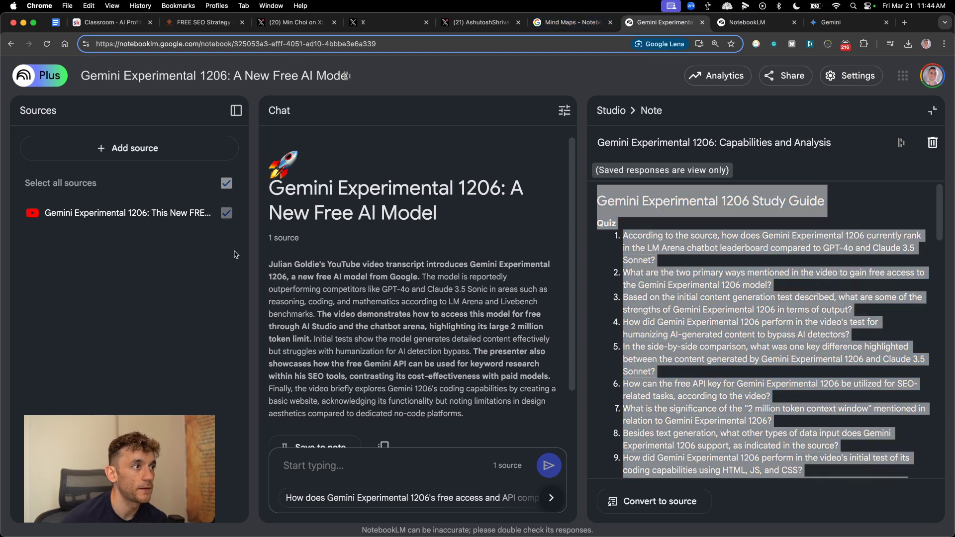
{"action": "left_click_drag", "start_coordinate": [593, 203], "coordinate": [775, 396]}
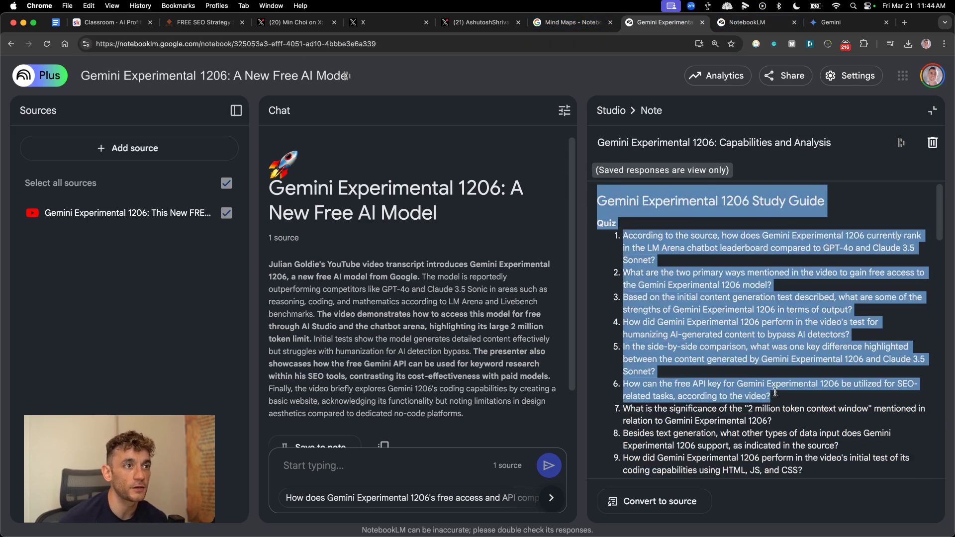
{"action": "scroll", "coordinate": [775, 396], "scroll_direction": "down", "scroll_amount": 5}
{"action": "scroll", "coordinate": [752, 421], "scroll_direction": "up", "scroll_amount": 5}
- Switch to Gemini and examine the generated quiz in Canvas, from the multiple choice to the essay questions
{"action": "key", "text": "super+9"}
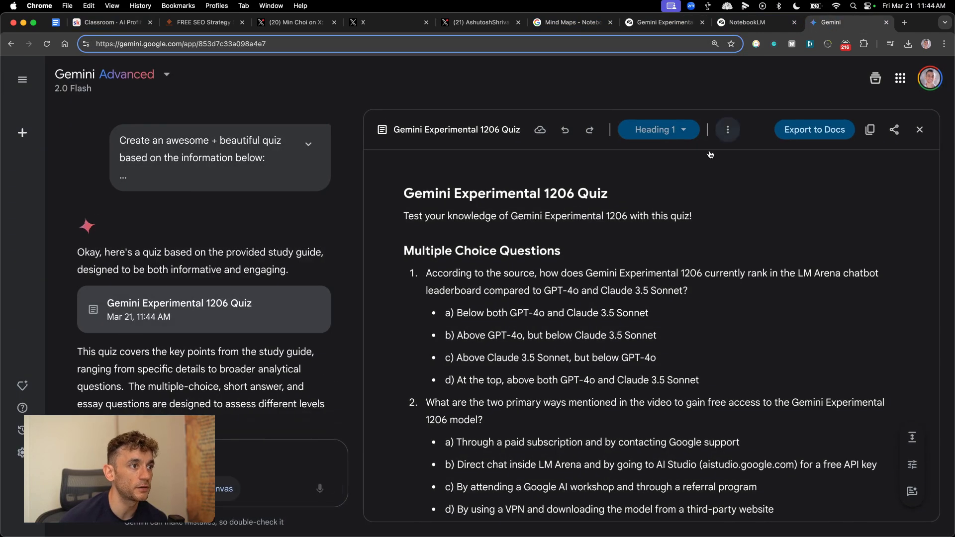
{"action": "scroll", "coordinate": [677, 295], "scroll_direction": "down", "scroll_amount": 15}
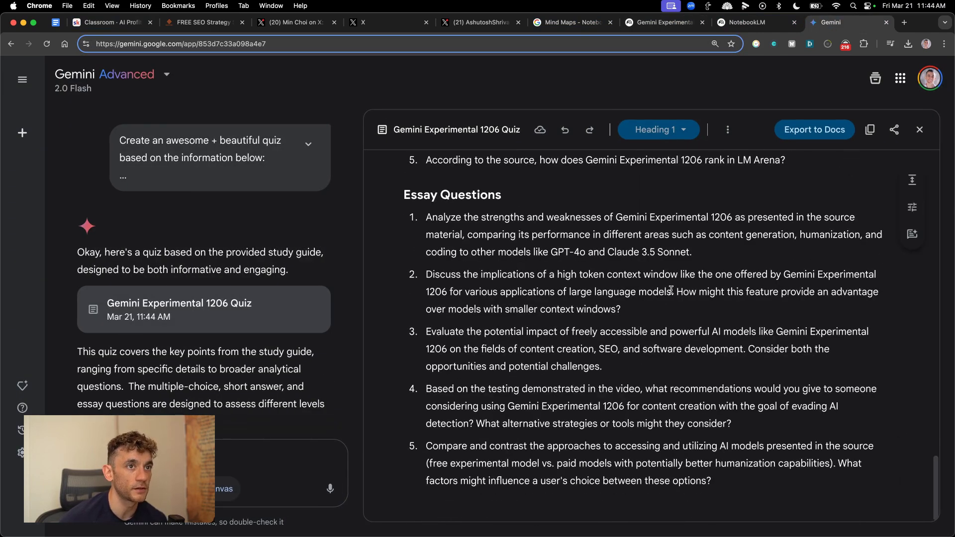
{"action": "scroll", "coordinate": [671, 285], "scroll_direction": "up", "scroll_amount": 8}
{"action": "scroll", "coordinate": [670, 285], "scroll_direction": "up", "scroll_amount": 6}
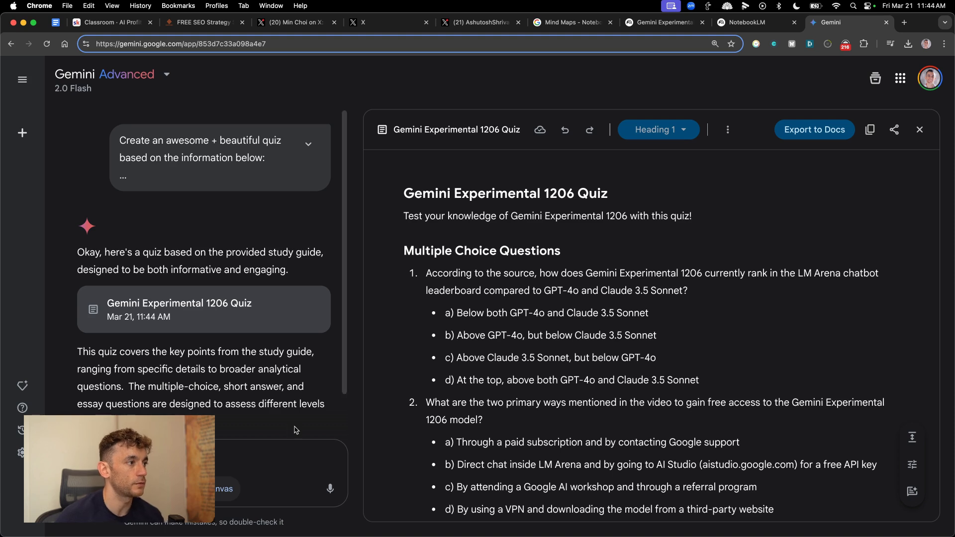
- Submit the follow-up prompt that turns the Gemini Experimental 1206 quiz into a website, and read through the page preview
{"action": "key", "text": "super+v"}
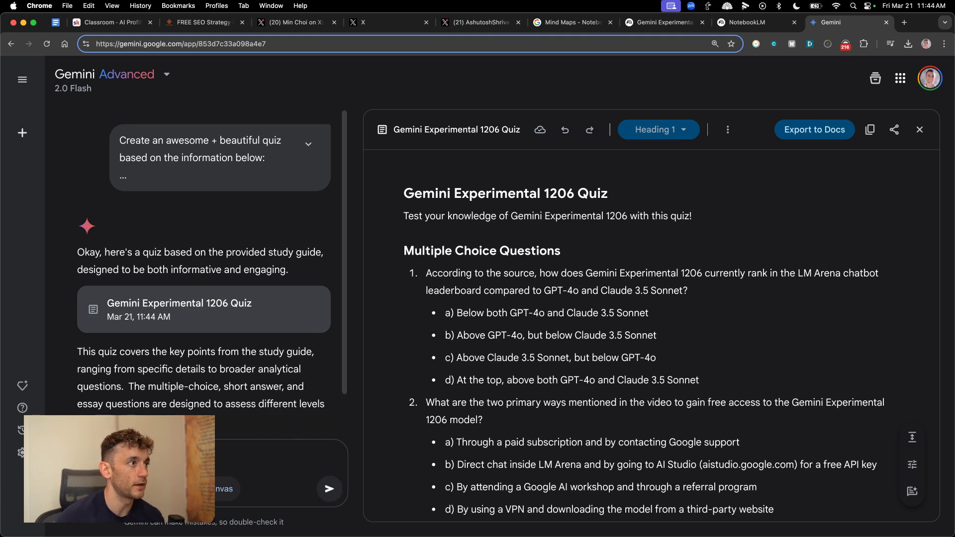
{"action": "key", "text": "Return"}
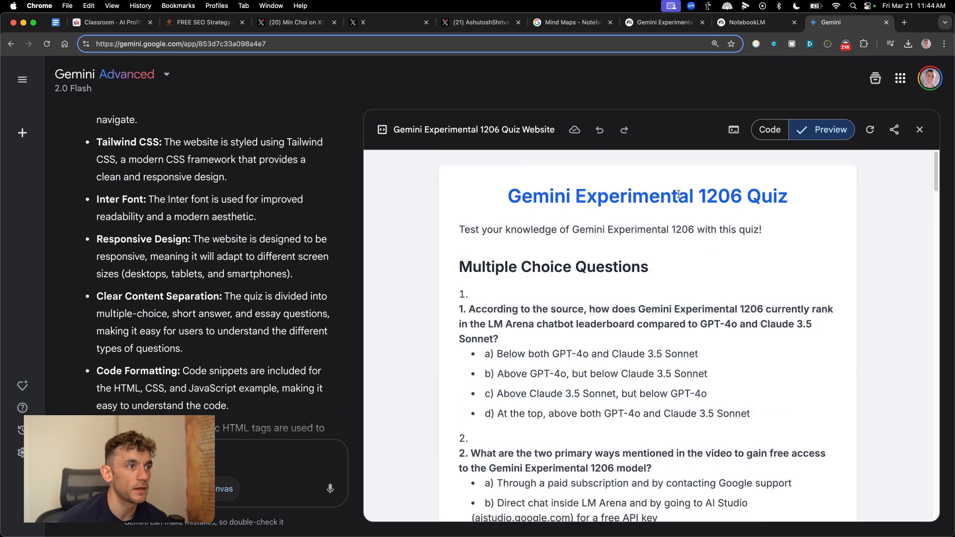
{"action": "scroll", "coordinate": [376, 390], "scroll_direction": "down", "scroll_amount": 20}
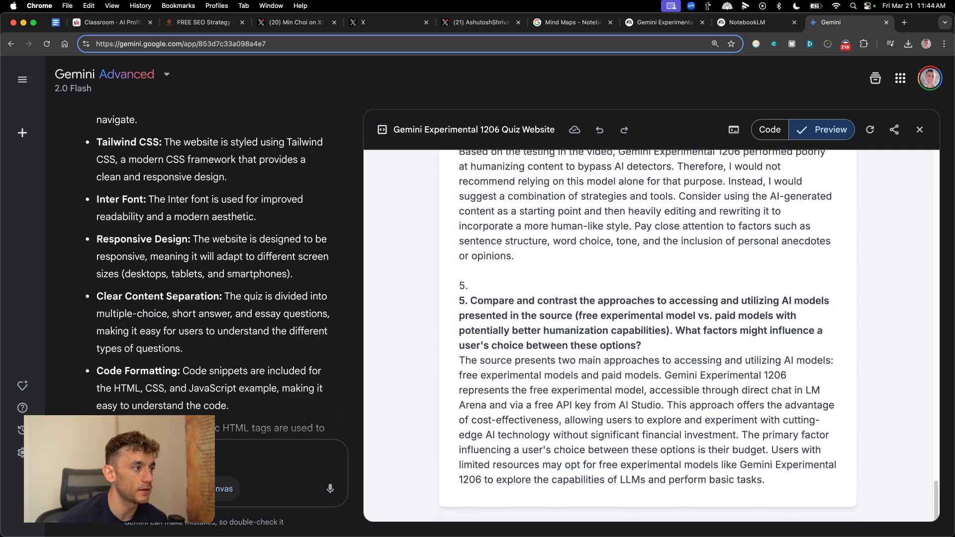
- Prompt Gemini to "make it an interactive quiz + more beautifully desigendd" and highlight its reply introducing the interactive quiz code
{"action": "type", "text": "m"}
{"action": "key", "text": "BackSpace"}
{"action": "type", "text": "ma"}
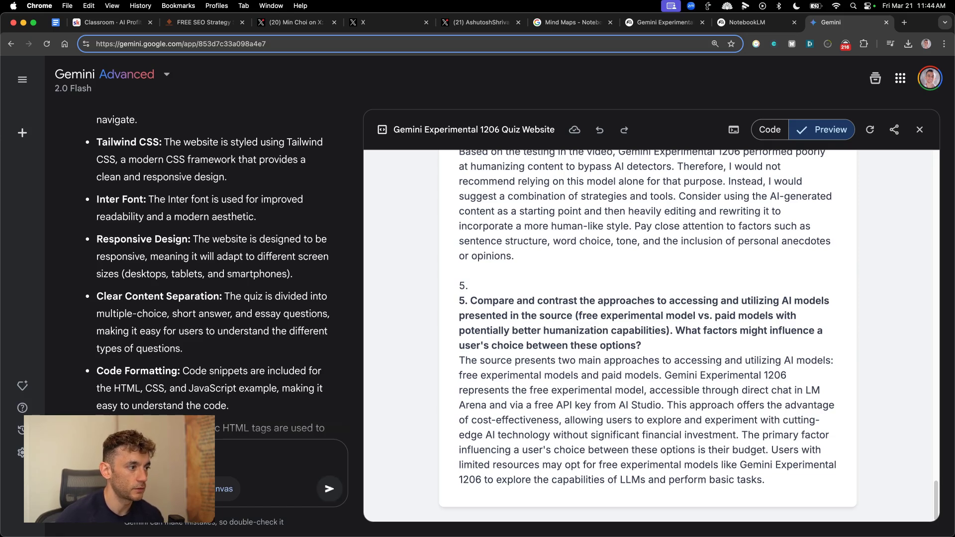
{"action": "type", "text": "autifully desigendd"}
{"action": "key", "text": "Return"}
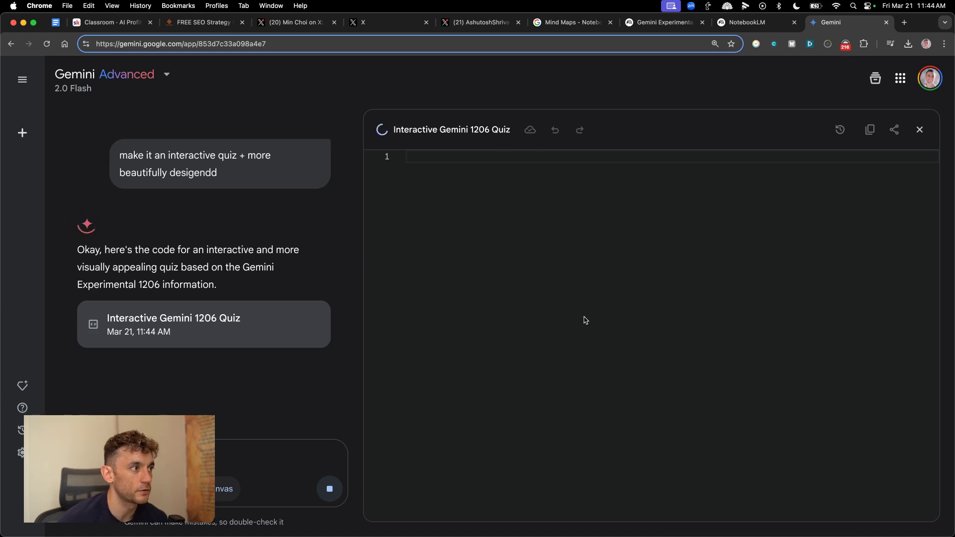
{"action": "left_click_drag", "start_coordinate": [77, 249], "coordinate": [262, 284]}
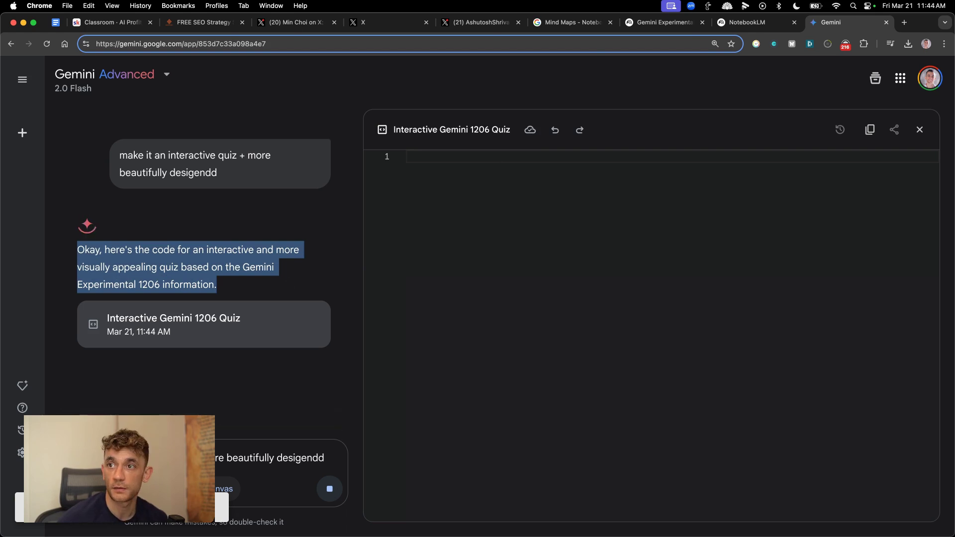
{"action": "left_click", "coordinate": [400, 252]}
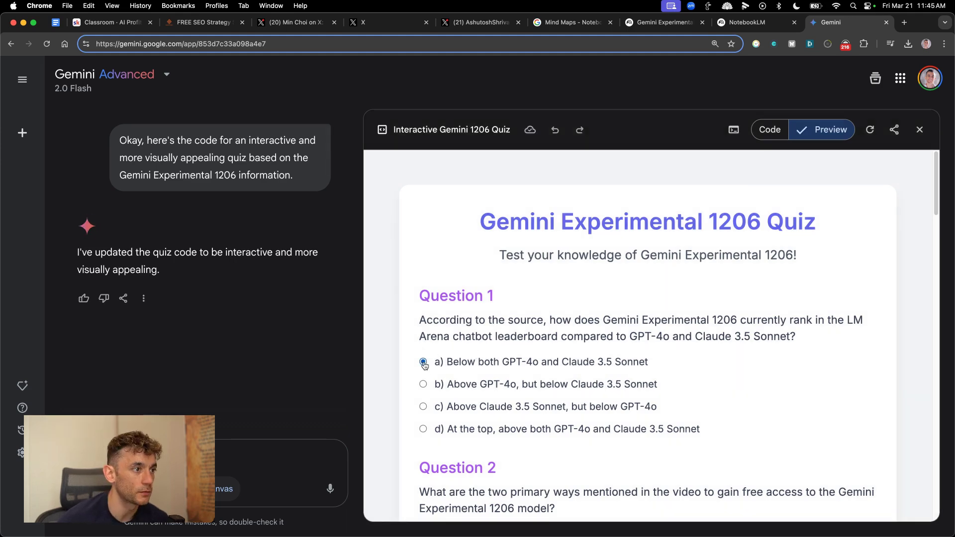
- Test the interactive quiz preview by choosing answer b for question 1 and looking over the remaining questions
{"action": "left_click", "coordinate": [423, 384]}
{"action": "scroll", "coordinate": [459, 405], "scroll_direction": "down", "scroll_amount": 10}
{"action": "scroll", "coordinate": [468, 388], "scroll_direction": "up", "scroll_amount": 10}
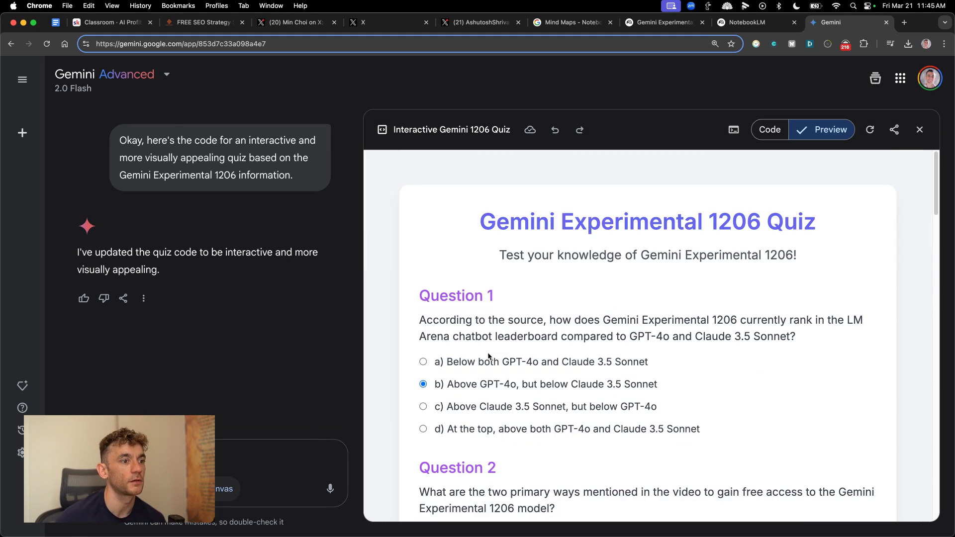
- Prompt Gemini to "make each question a standalone quiz page > So that people can fill in their answers", and try advancing the new multi-page quiz
{"action": "type", "text": "m"}
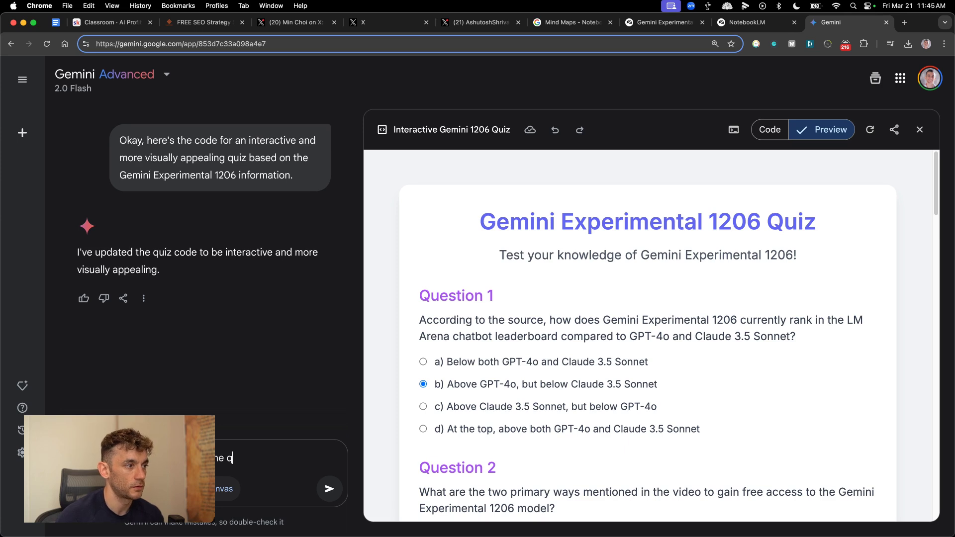
{"action": "type", "text": "So that"}
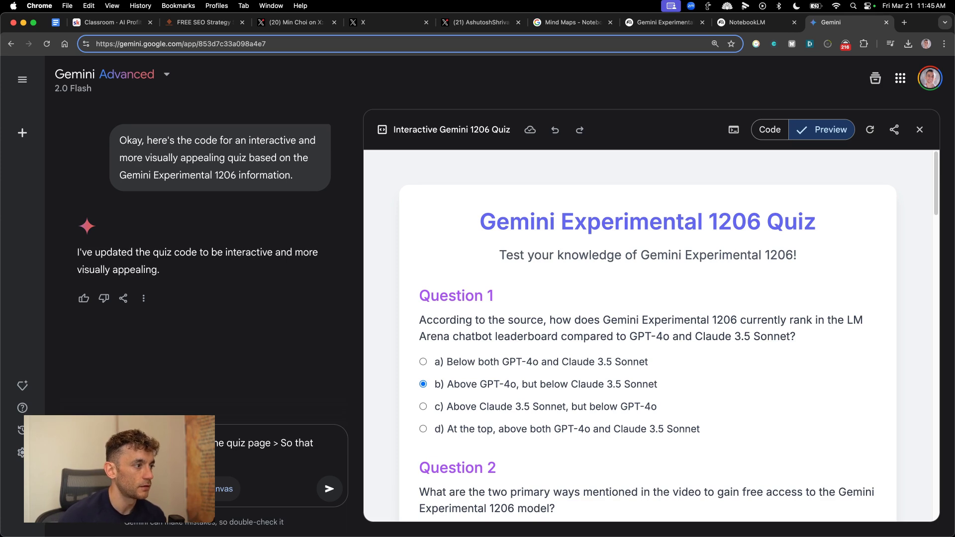
{"action": "type", "text": "and give the quiz a more"}
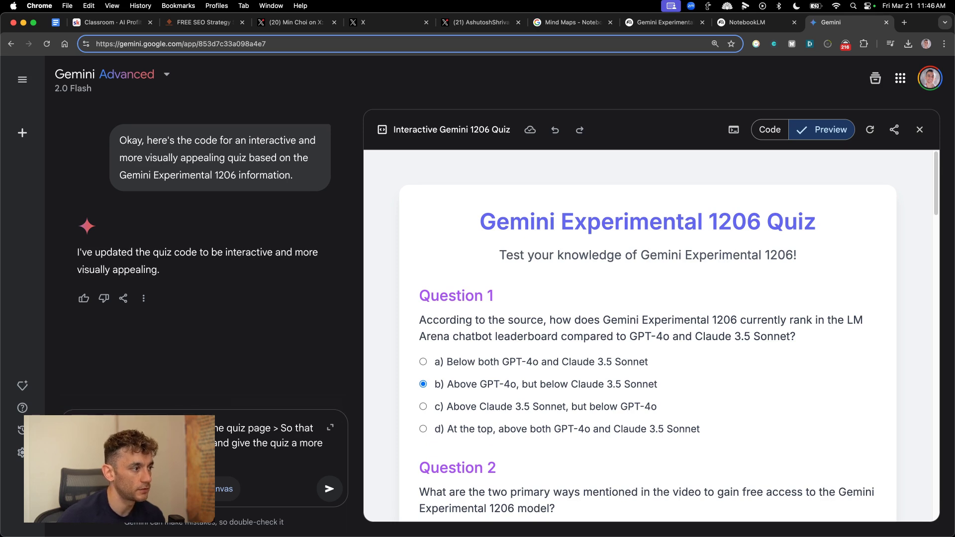
{"action": "key", "text": "Return"}
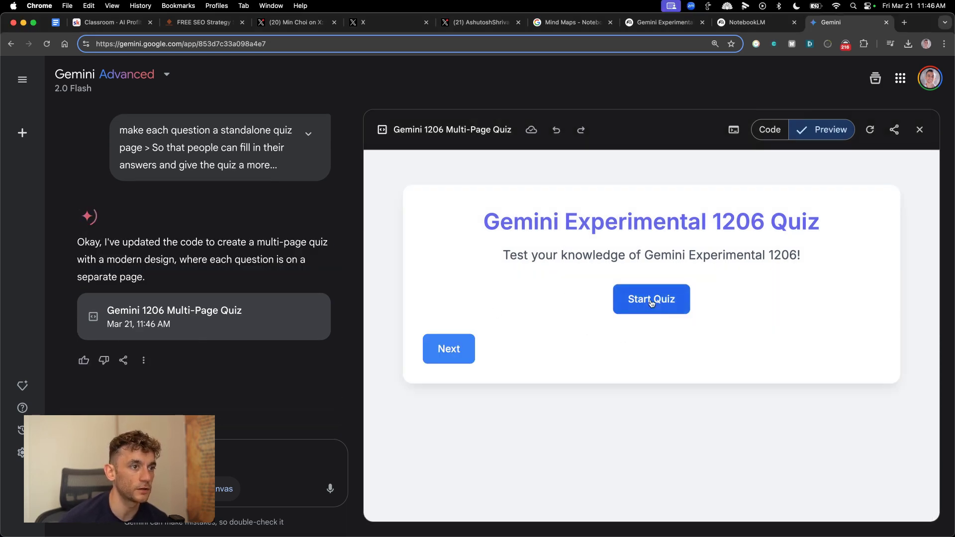
{"action": "left_click", "coordinate": [466, 339]}
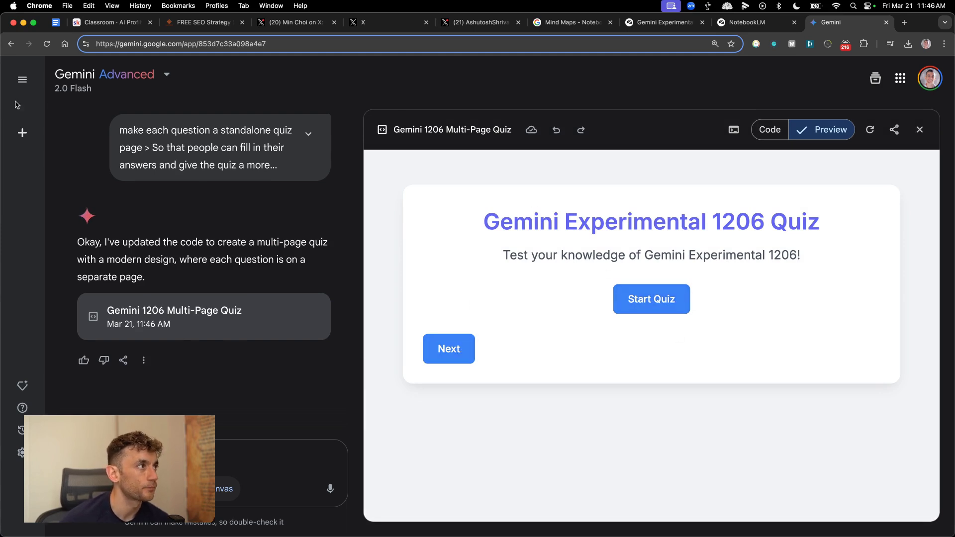
- Open the previously visited X search results page for "gemini canvas"
{"action": "left_click", "coordinate": [234, 44]}
{"action": "type", "text": "canv"}
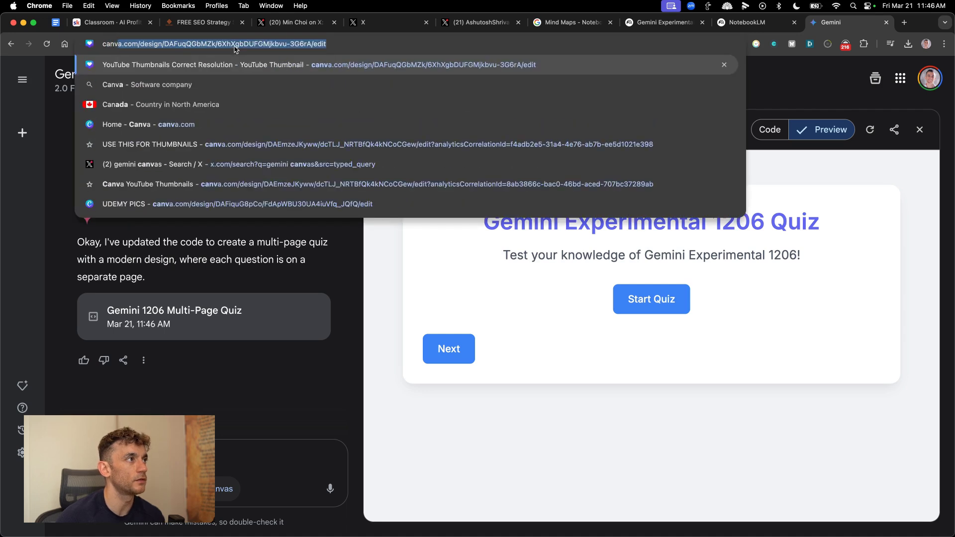
{"action": "type", "text": "as gemini"}
{"action": "key", "text": "Down"}
{"action": "key", "text": "Down"}
{"action": "key", "text": "Down"}
{"action": "key", "text": "Down"}
{"action": "key", "text": "Down"}
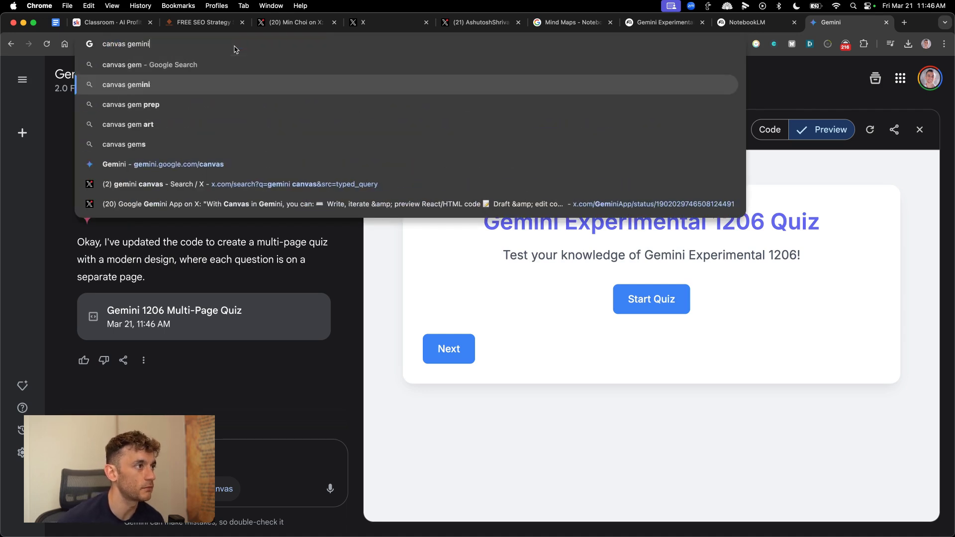
{"action": "key", "text": "Return"}
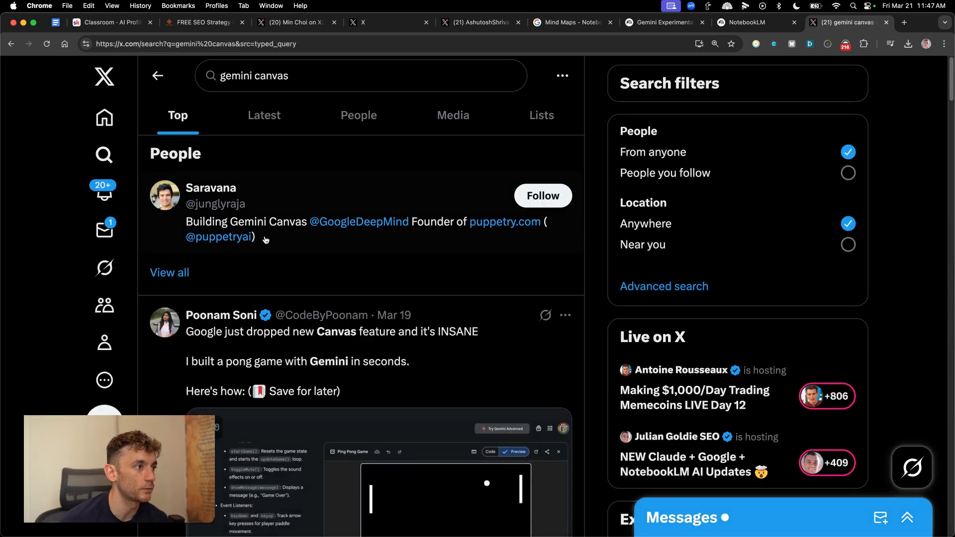
- Browse the top X posts about Gemini Canvas for examples of games, components and websites built with it
{"action": "scroll", "coordinate": [434, 225], "scroll_direction": "down", "scroll_amount": 5}
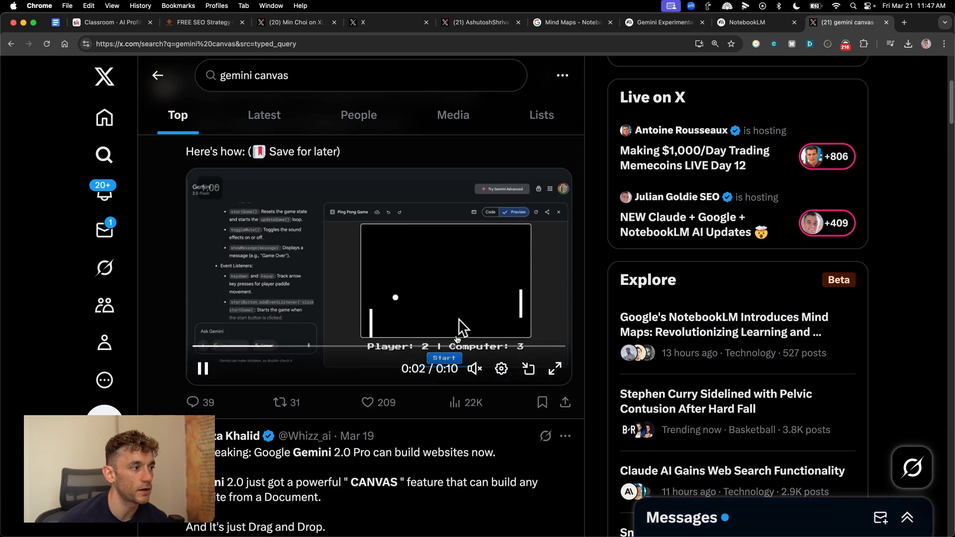
{"action": "scroll", "coordinate": [408, 349], "scroll_direction": "down", "scroll_amount": 7}
{"action": "scroll", "coordinate": [364, 387], "scroll_direction": "down", "scroll_amount": 8}
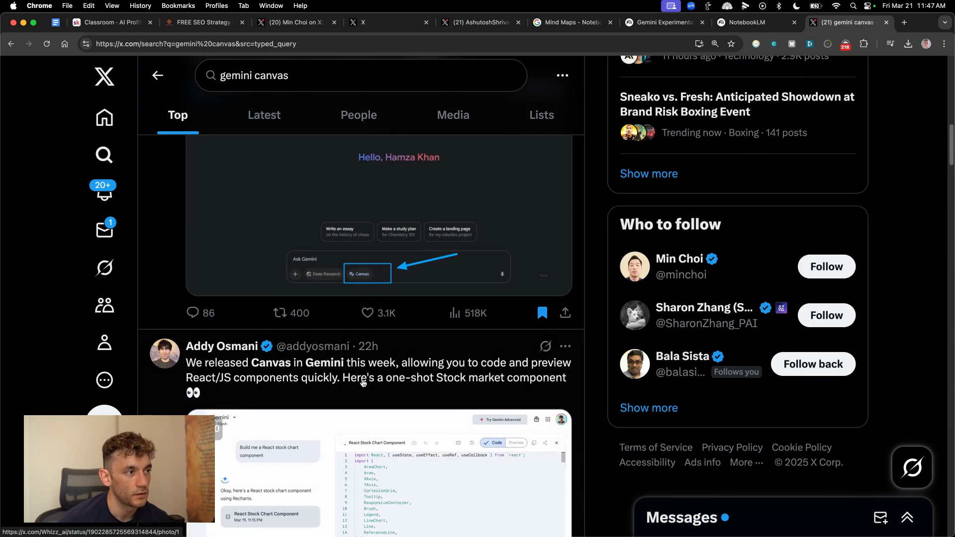
{"action": "scroll", "coordinate": [363, 383], "scroll_direction": "down", "scroll_amount": 20}
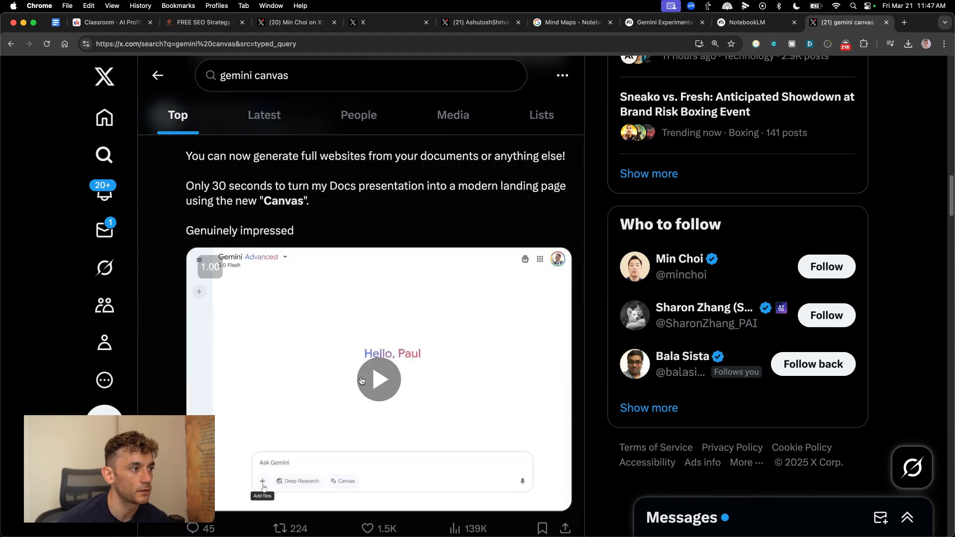
{"action": "scroll", "coordinate": [363, 383], "scroll_direction": "down", "scroll_amount": 15}
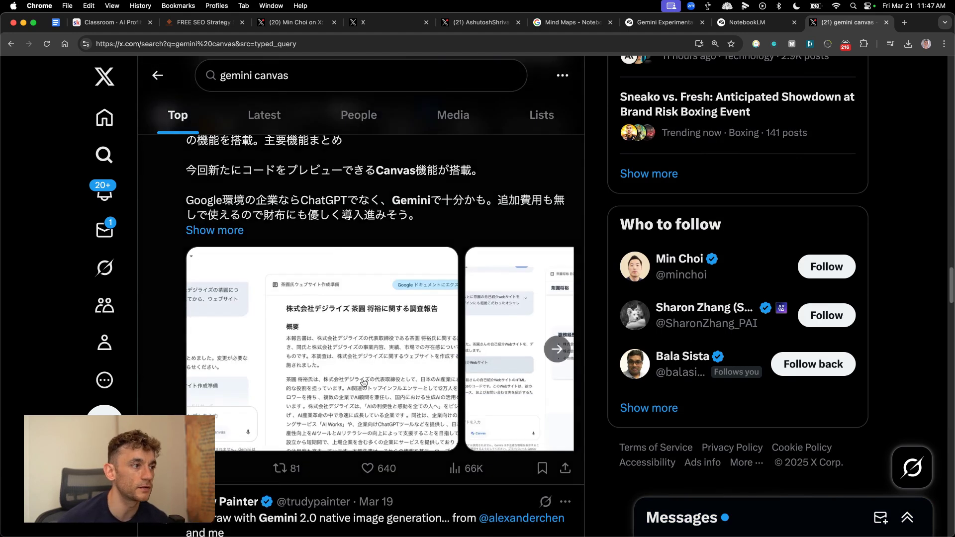
- Switch to the Gemini Experimental 1206 notebook in NotebookLM, clear the highlighted study guide text and review the chat summary
{"action": "left_click", "coordinate": [662, 22]}
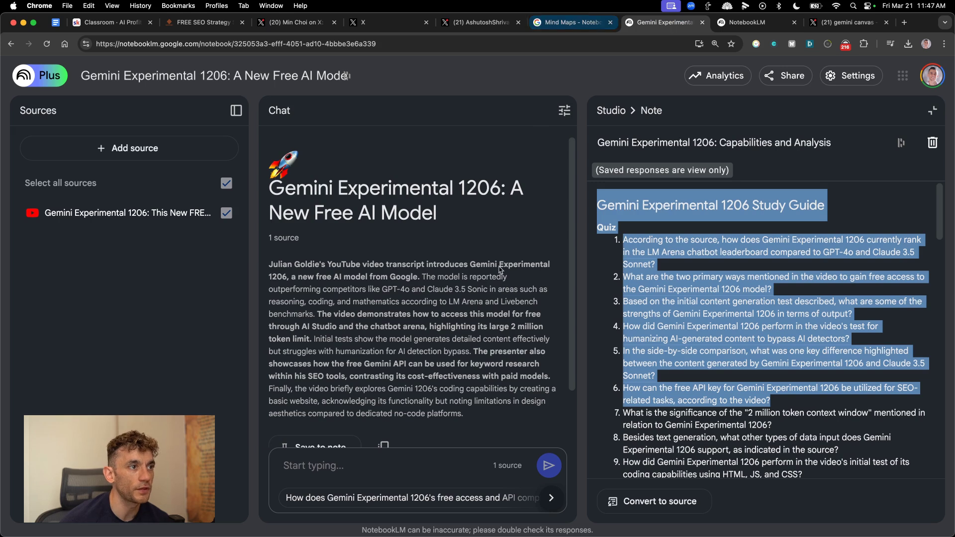
{"action": "left_click", "coordinate": [445, 339]}
{"action": "scroll", "coordinate": [457, 277], "scroll_direction": "down", "scroll_amount": 2}
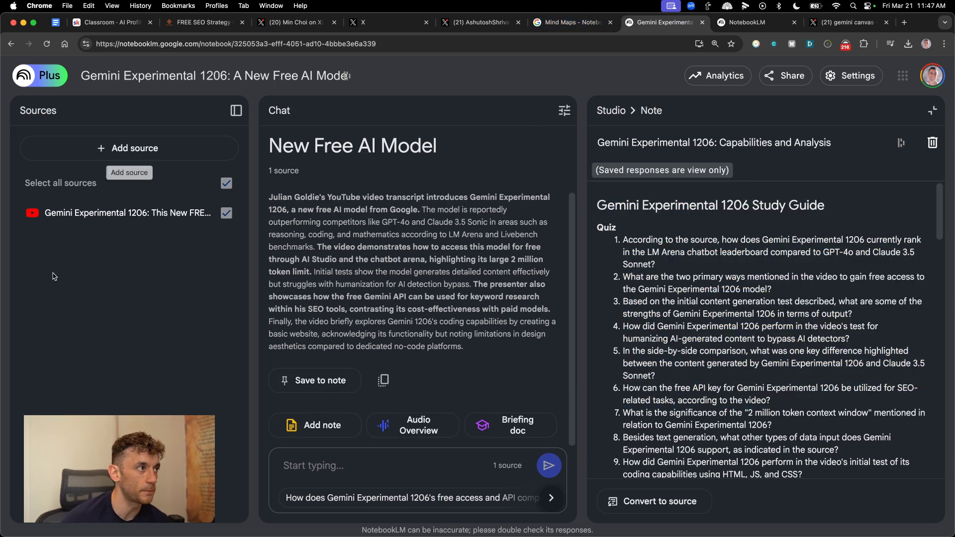
{"action": "left_click", "coordinate": [846, 22]}
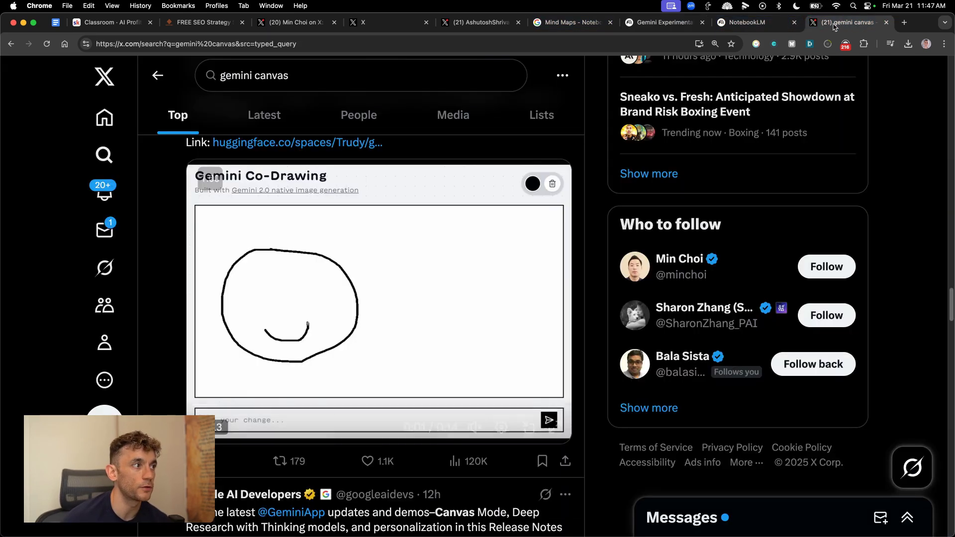
- Return to NotebookLM, create a new notebook and choose a YouTube link as its source type
{"action": "left_click", "coordinate": [646, 26]}
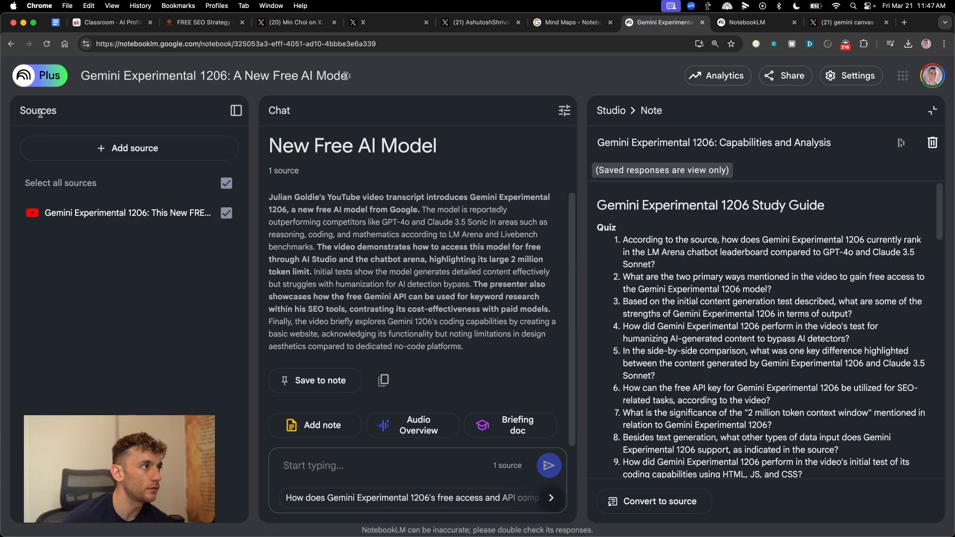
{"action": "left_click", "coordinate": [45, 78]}
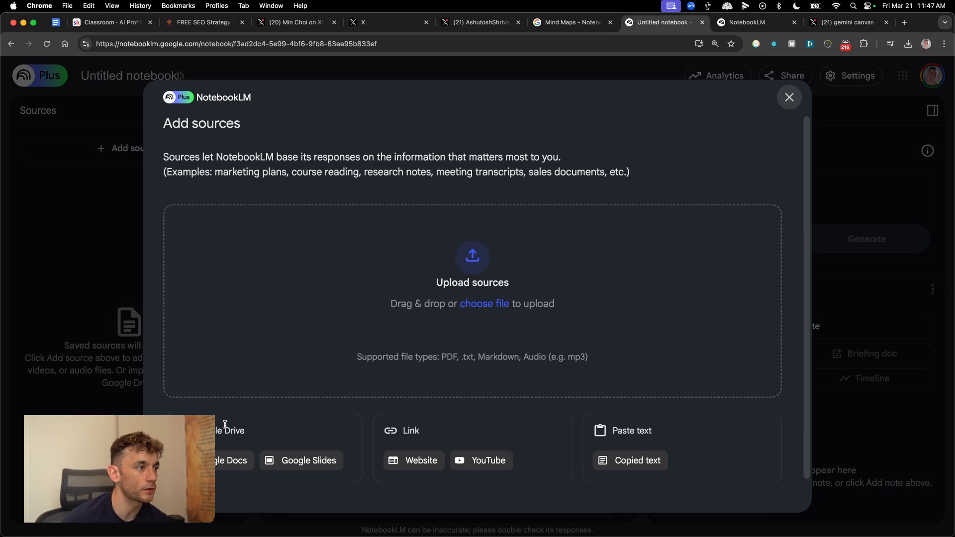
{"action": "scroll", "coordinate": [437, 410], "scroll_direction": "down", "scroll_amount": 2}
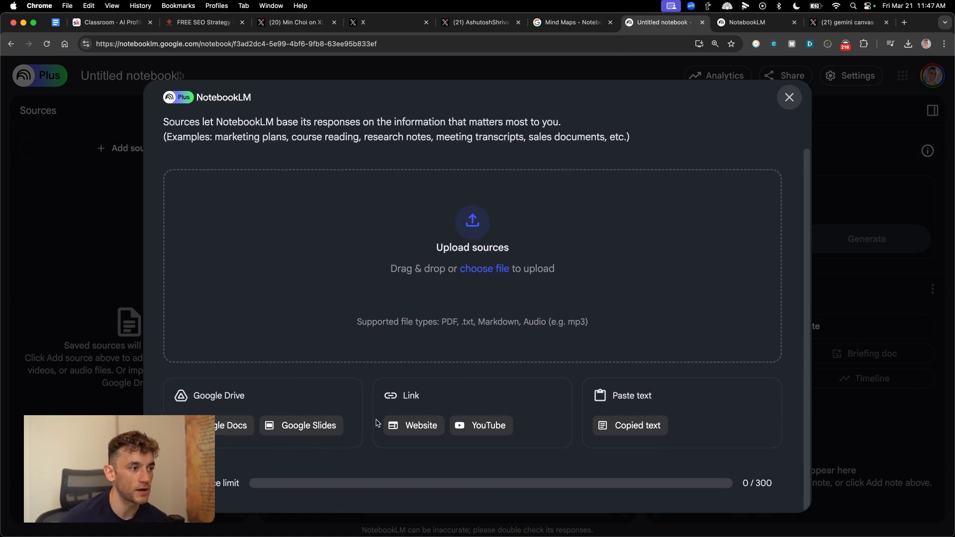
{"action": "left_click", "coordinate": [509, 426]}
{"action": "left_click", "coordinate": [318, 215]}
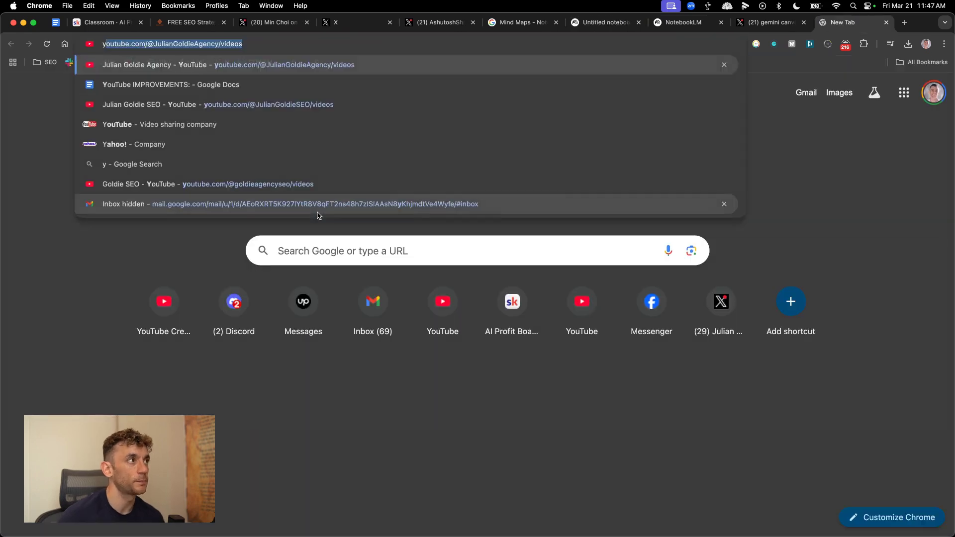
- Copy the link of the Mistral 3.1 update video from YouTube, insert it as the notebook's source and highlight the notebook overview
{"action": "key", "text": "Return"}
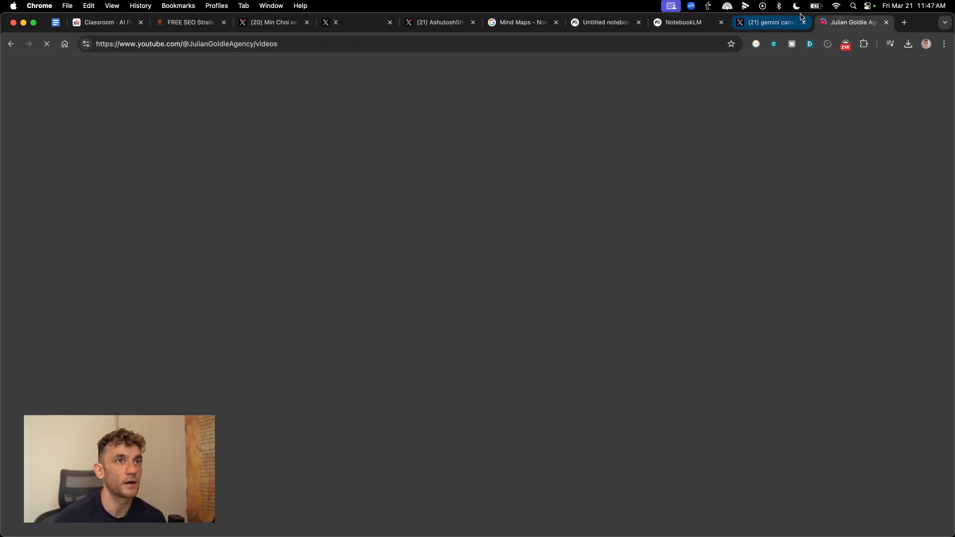
{"action": "right_click", "coordinate": [827, 22]}
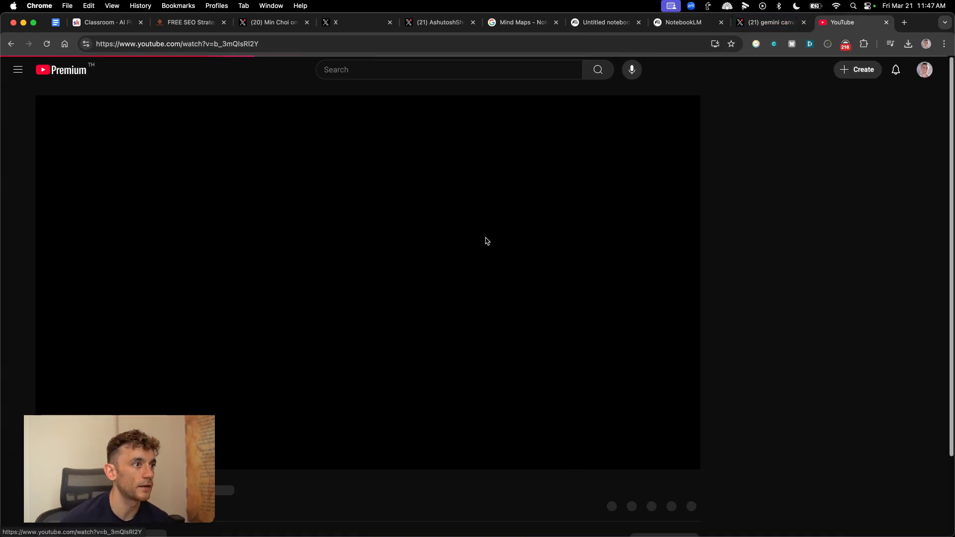
{"action": "right_click", "coordinate": [488, 239]}
{"action": "left_click", "coordinate": [531, 268]}
{"action": "key", "text": "super+w"}
{"action": "key", "text": "super+v"}
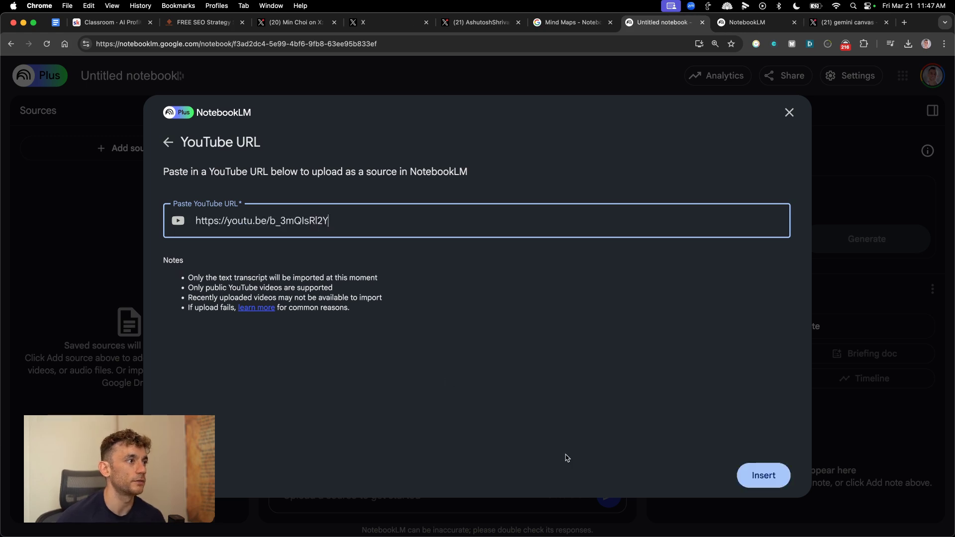
{"action": "left_click", "coordinate": [764, 475]}
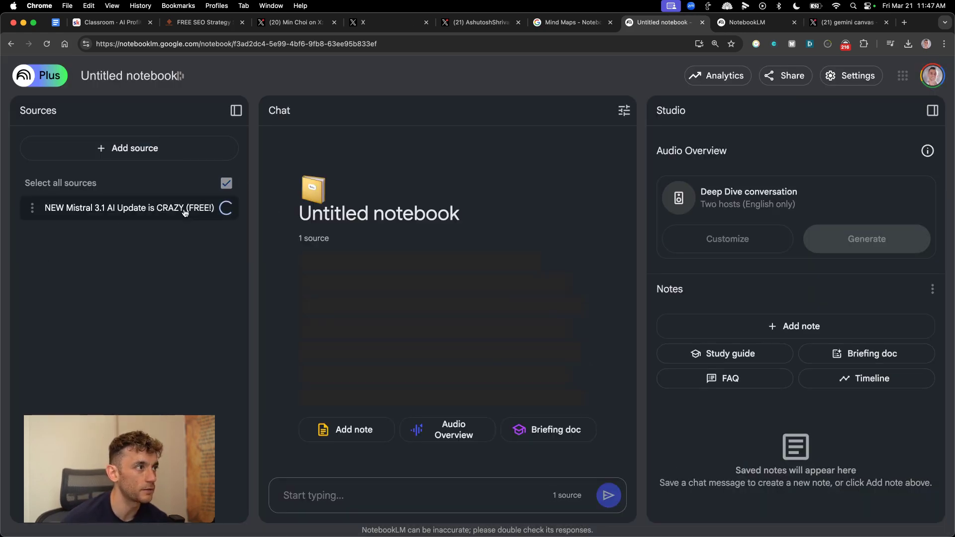
{"action": "left_click_drag", "start_coordinate": [299, 188], "coordinate": [492, 374]}
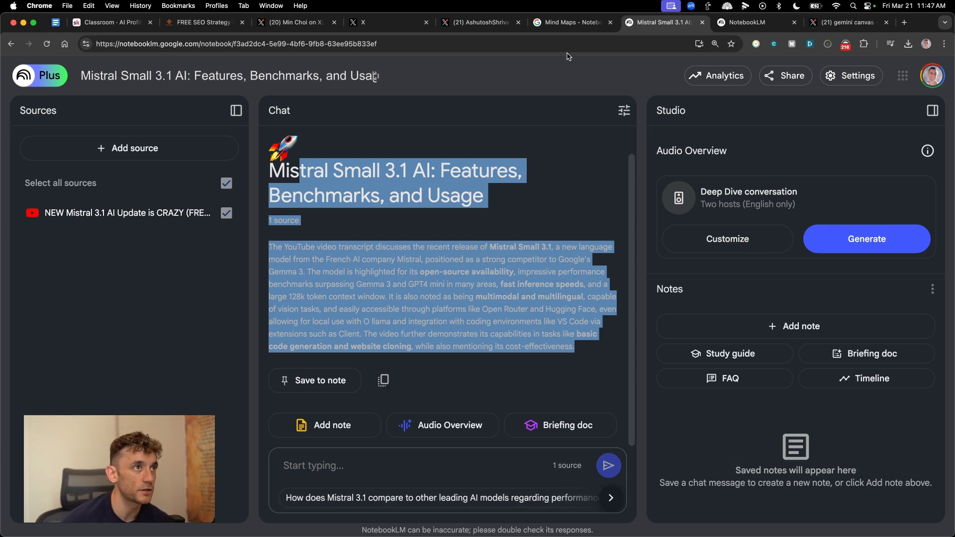
- Switch to the NotebookLM Help article on Mind Maps and read when to use them and how to generate one, highlighting the use cases
{"action": "left_click", "coordinate": [572, 23]}
{"action": "scroll", "coordinate": [323, 327], "scroll_direction": "down", "scroll_amount": 3}
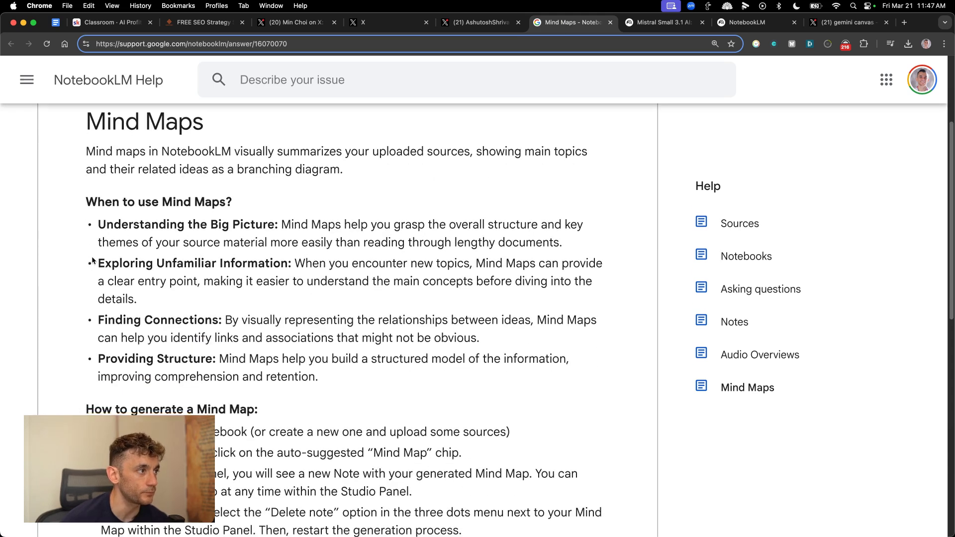
{"action": "left_click_drag", "start_coordinate": [92, 260], "coordinate": [347, 309]}
{"action": "left_click", "coordinate": [357, 335]}
{"action": "left_click_drag", "start_coordinate": [36, 274], "coordinate": [458, 284]}
{"action": "left_click", "coordinate": [142, 282]}
{"action": "left_click_drag", "start_coordinate": [105, 304], "coordinate": [339, 331]}
{"action": "left_click", "coordinate": [289, 273]}
{"action": "left_click_drag", "start_coordinate": [98, 208], "coordinate": [225, 248]}
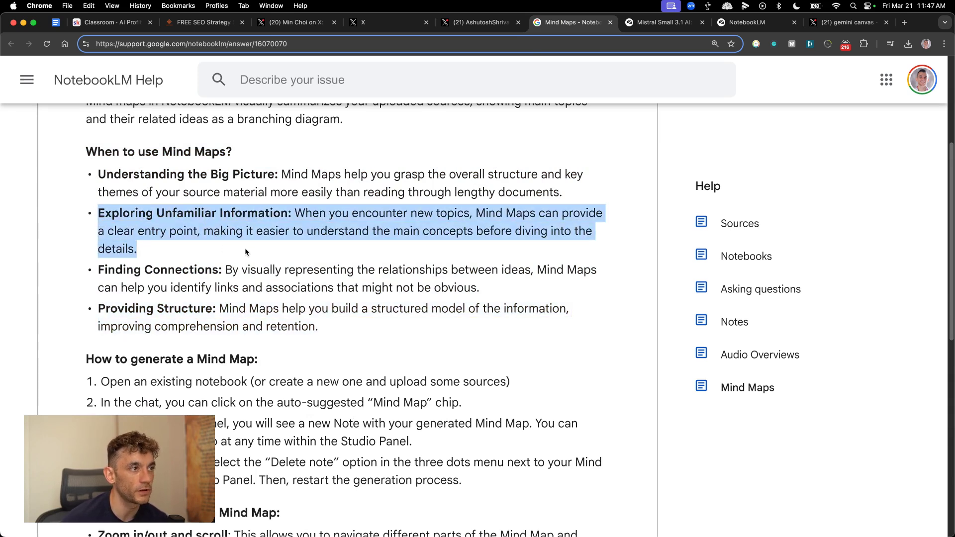
{"action": "left_click_drag", "start_coordinate": [93, 171], "coordinate": [509, 197]}
{"action": "scroll", "coordinate": [299, 321], "scroll_direction": "down", "scroll_amount": 5}
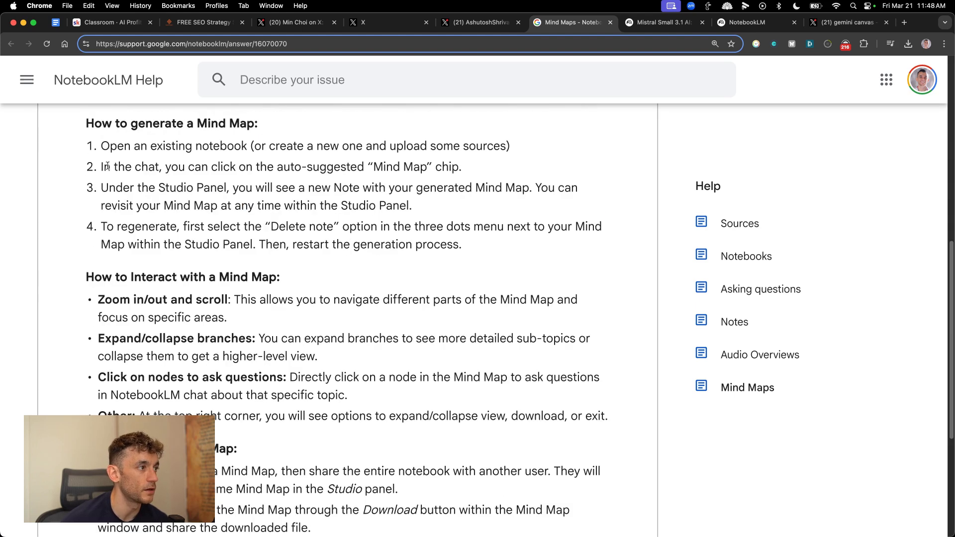
- Highlight the help article's "How to Interact with a Mind Map" section and view the NotebookLM mind map demo video in the X post
{"action": "scroll", "coordinate": [214, 343], "scroll_direction": "down", "scroll_amount": 4}
{"action": "scroll", "coordinate": [124, 180], "scroll_direction": "up", "scroll_amount": 1}
{"action": "left_click_drag", "start_coordinate": [84, 127], "coordinate": [558, 288]}
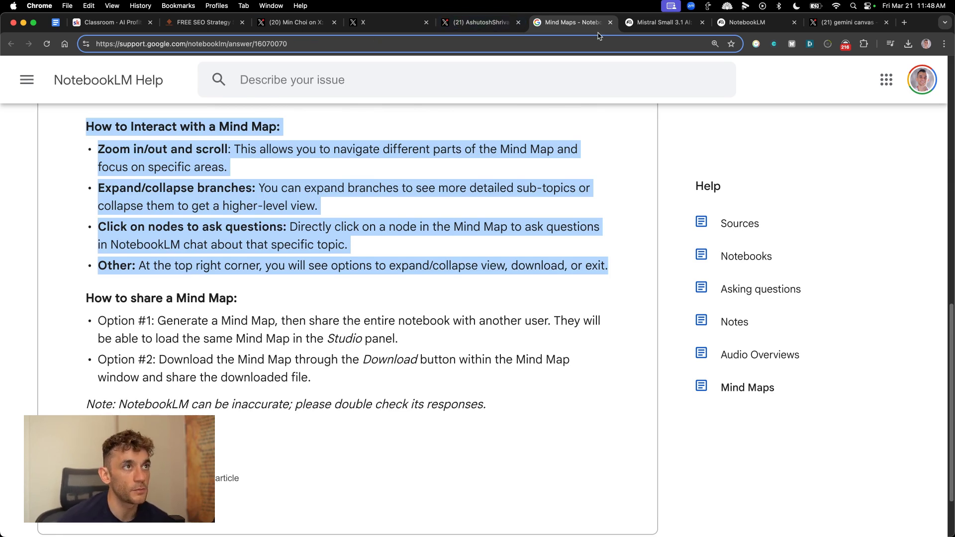
{"action": "left_click", "coordinate": [478, 22]}
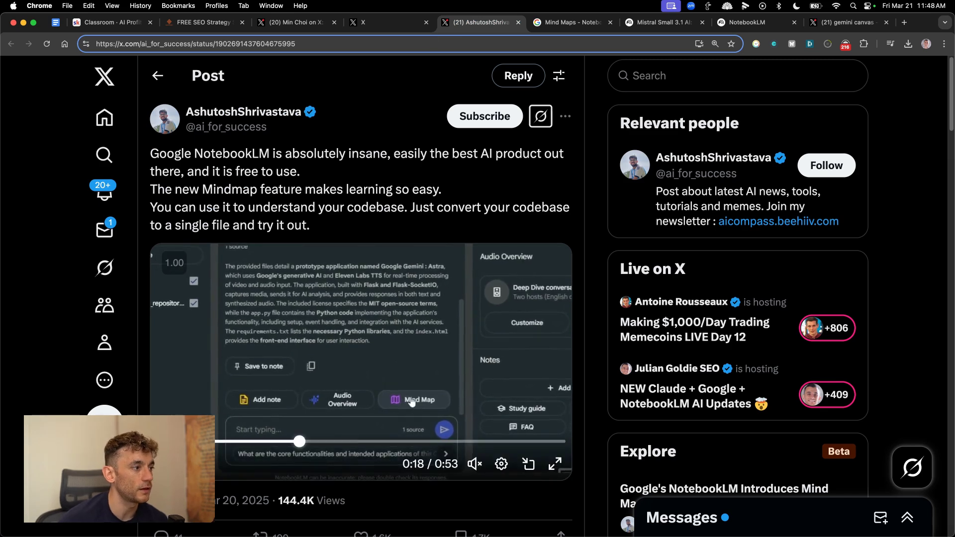
{"action": "left_click", "coordinate": [411, 402]}
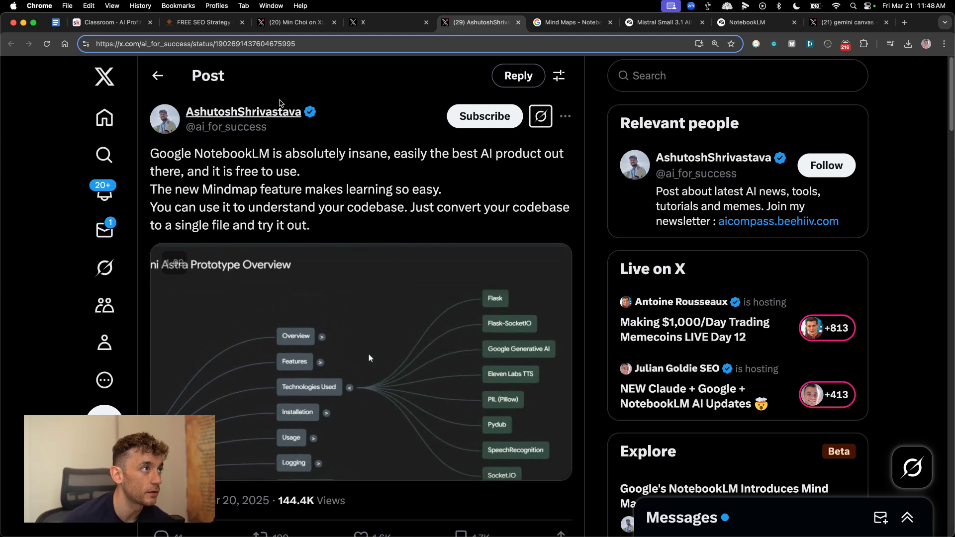
- Move the AI Profit Boardroom Classroom to the last browser tab and look through its full list of courses
{"action": "left_click_drag", "start_coordinate": [115, 22], "coordinate": [801, 26]}
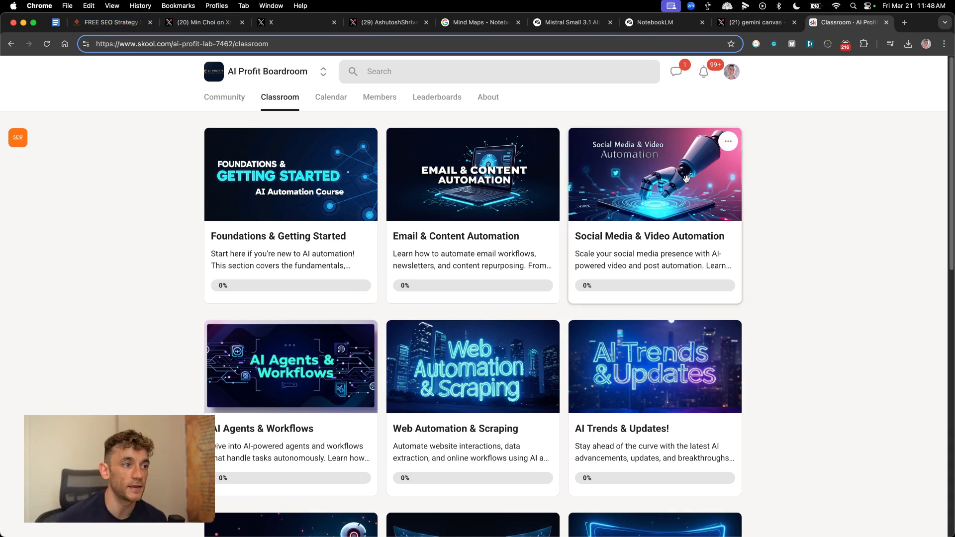
{"action": "scroll", "coordinate": [820, 353], "scroll_direction": "down", "scroll_amount": 2}
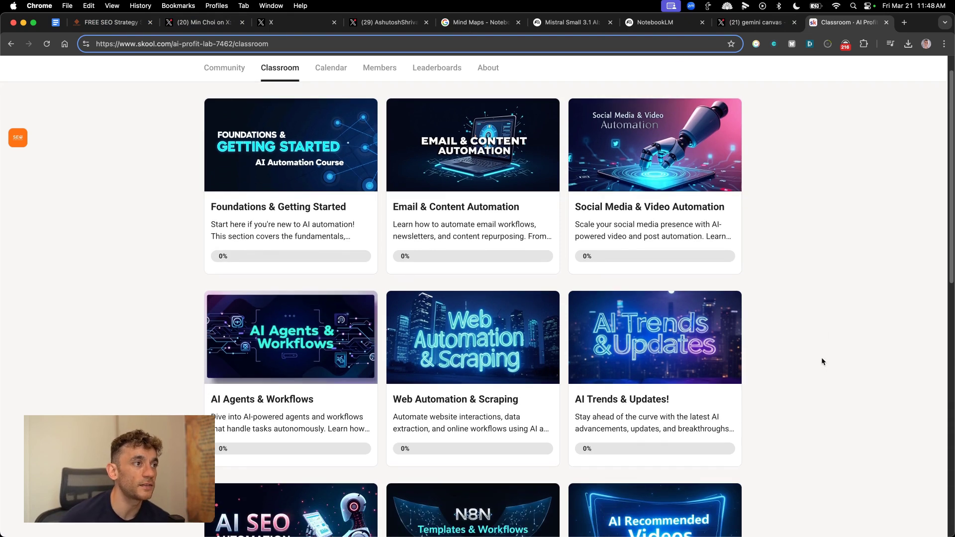
{"action": "scroll", "coordinate": [819, 366], "scroll_direction": "down", "scroll_amount": 10}
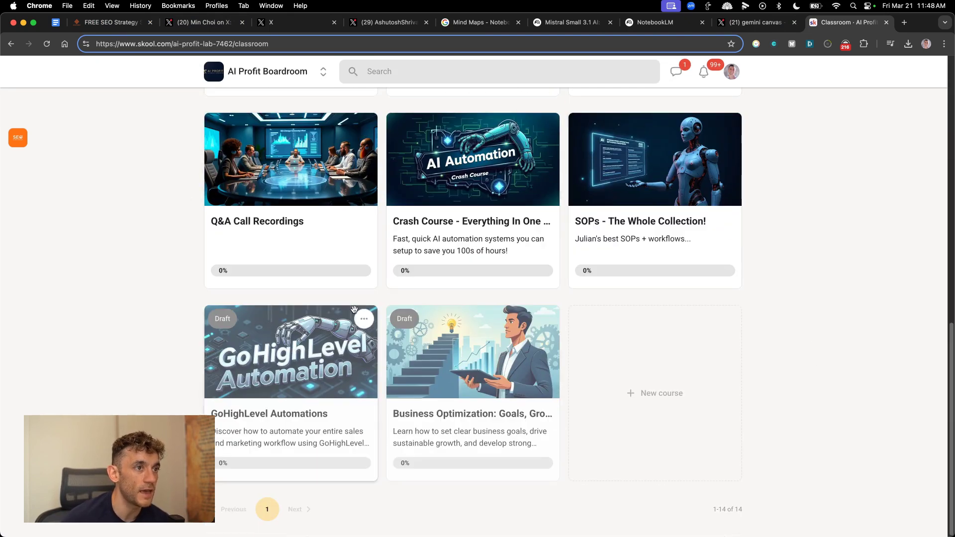
{"action": "scroll", "coordinate": [208, 71], "scroll_direction": "up", "scroll_amount": 10}
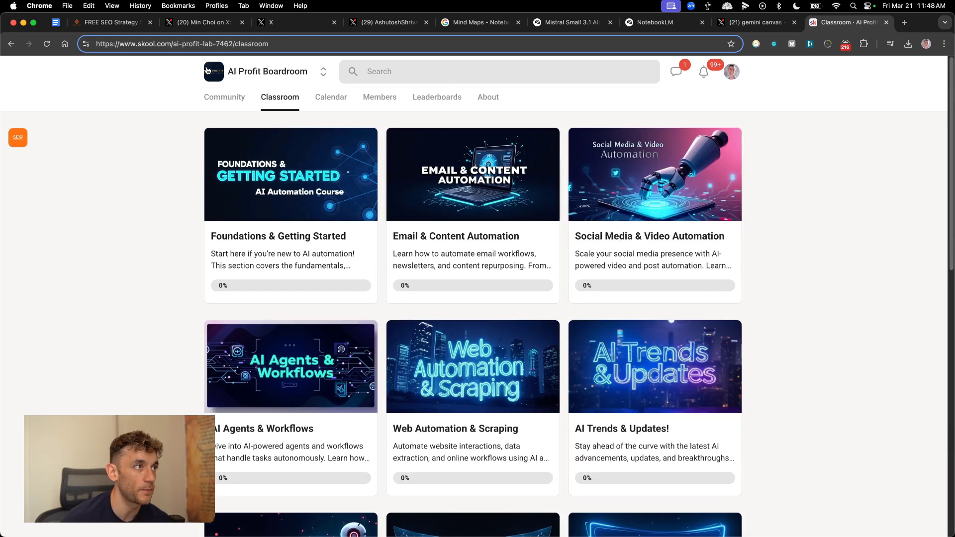
- Open the AI Profit Boardroom calendar and look over the Q&A calls scheduled for March 2025
{"action": "left_click", "coordinate": [348, 99]}
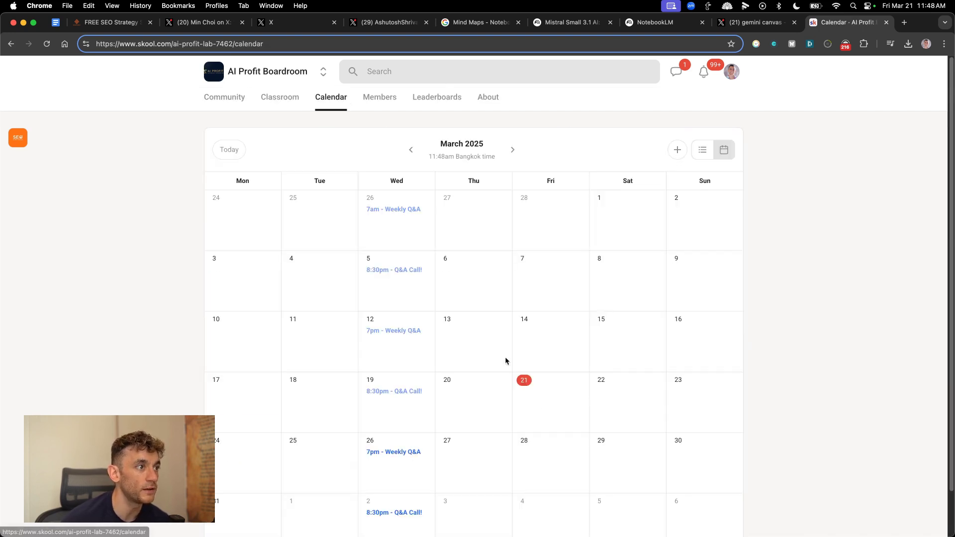
{"action": "scroll", "coordinate": [461, 328], "scroll_direction": "down", "scroll_amount": 2}
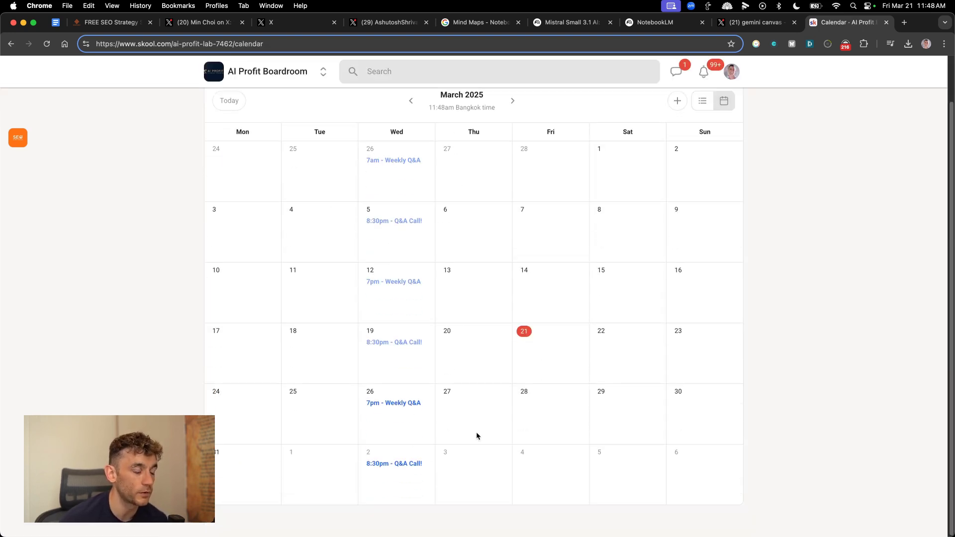
{"action": "scroll", "coordinate": [477, 436], "scroll_direction": "up", "scroll_amount": 2}
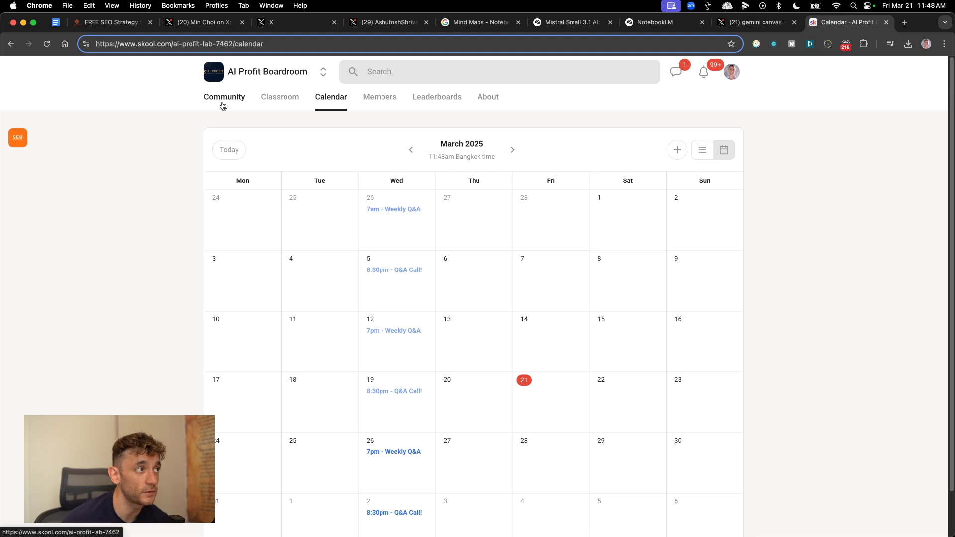
- Open the pinned "News + Q&A" post in the AI Profit Boardroom community and expand its full text
{"action": "left_click", "coordinate": [223, 102]}
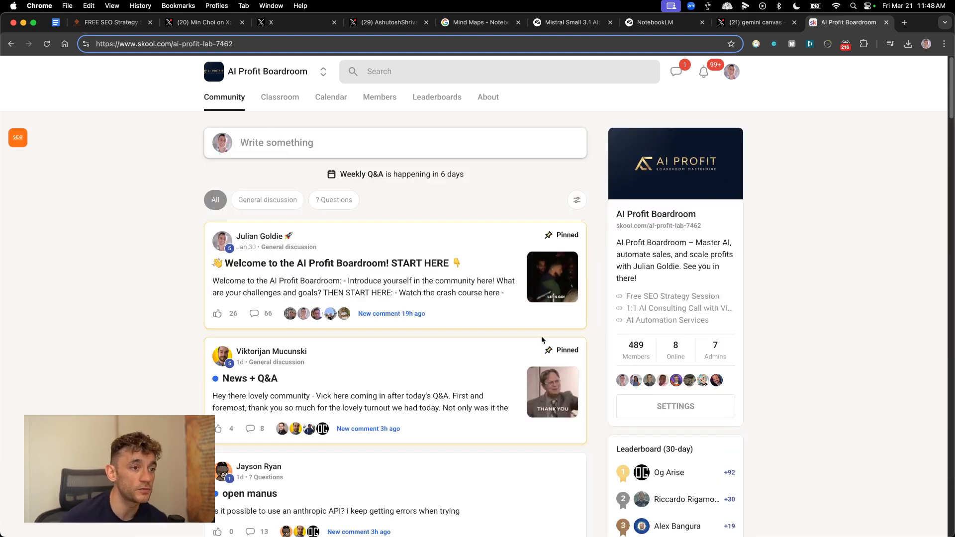
{"action": "left_click", "coordinate": [401, 385]}
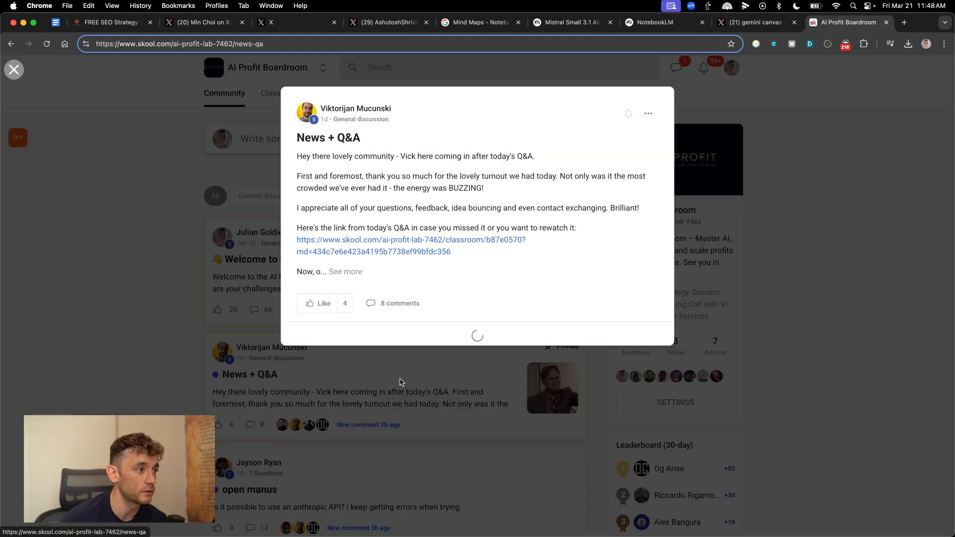
{"action": "left_click", "coordinate": [339, 271]}
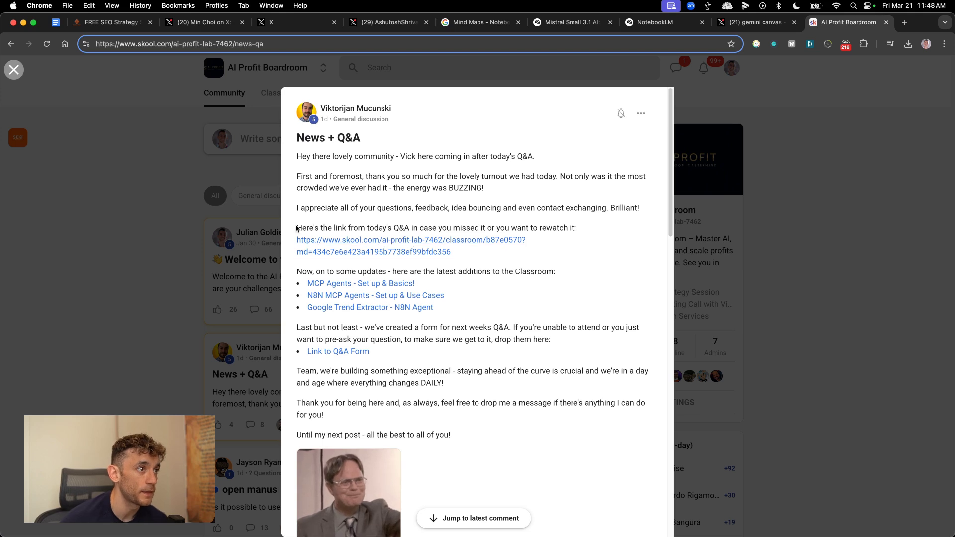
- Highlight the Q&A recording link and the list of latest Classroom additions in the post, and close the post
{"action": "left_click_drag", "start_coordinate": [297, 228], "coordinate": [541, 251]}
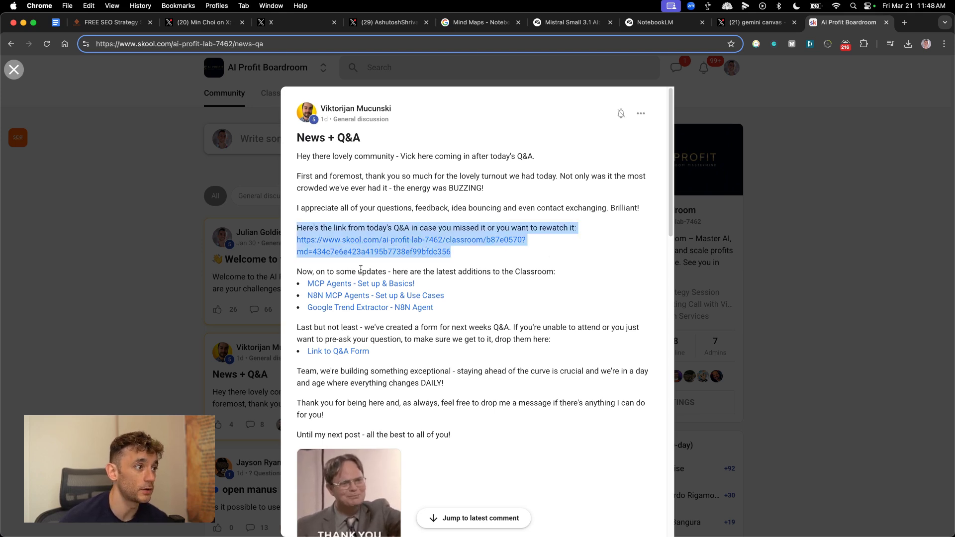
{"action": "left_click", "coordinate": [361, 269]}
{"action": "left_click_drag", "start_coordinate": [294, 272], "coordinate": [477, 316]}
{"action": "left_click", "coordinate": [531, 267]}
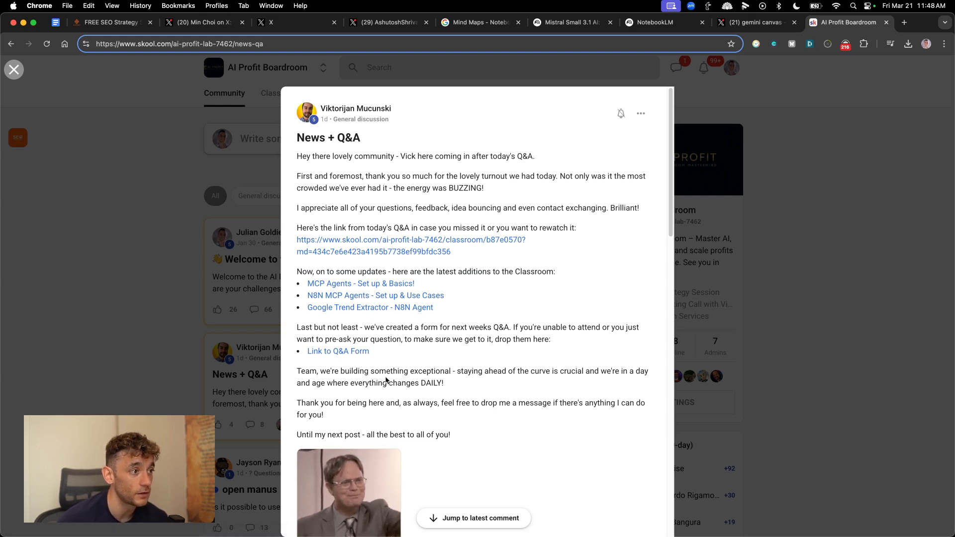
{"action": "scroll", "coordinate": [341, 451], "scroll_direction": "down", "scroll_amount": 5}
{"action": "key", "text": "Escape"}
- Look through the community's discussion feed and open the AI Profit Boardroom's About page
{"action": "scroll", "coordinate": [436, 423], "scroll_direction": "down", "scroll_amount": 10}
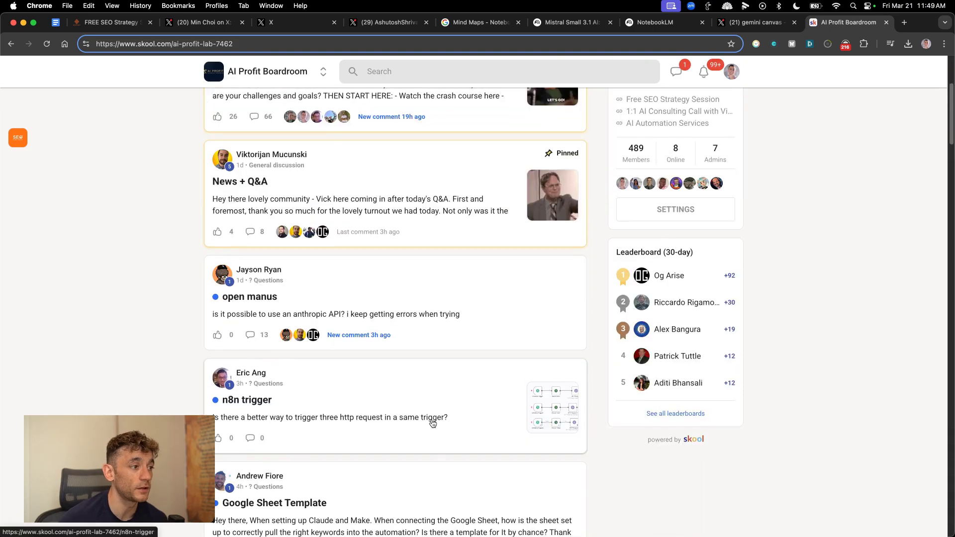
{"action": "scroll", "coordinate": [437, 431], "scroll_direction": "down", "scroll_amount": 20}
{"action": "scroll", "coordinate": [583, 496], "scroll_direction": "up", "scroll_amount": 8}
{"action": "scroll", "coordinate": [554, 399], "scroll_direction": "up", "scroll_amount": 15}
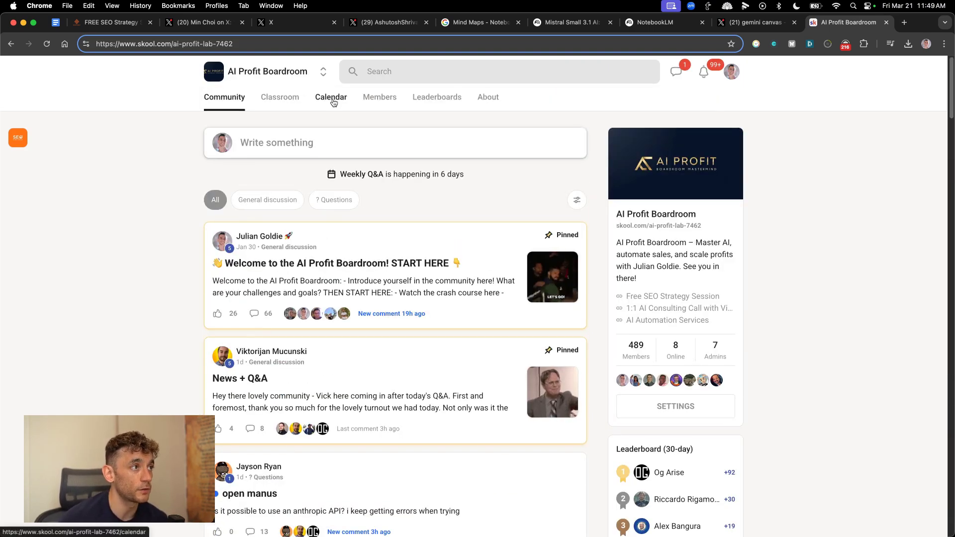
{"action": "left_click", "coordinate": [495, 99]}
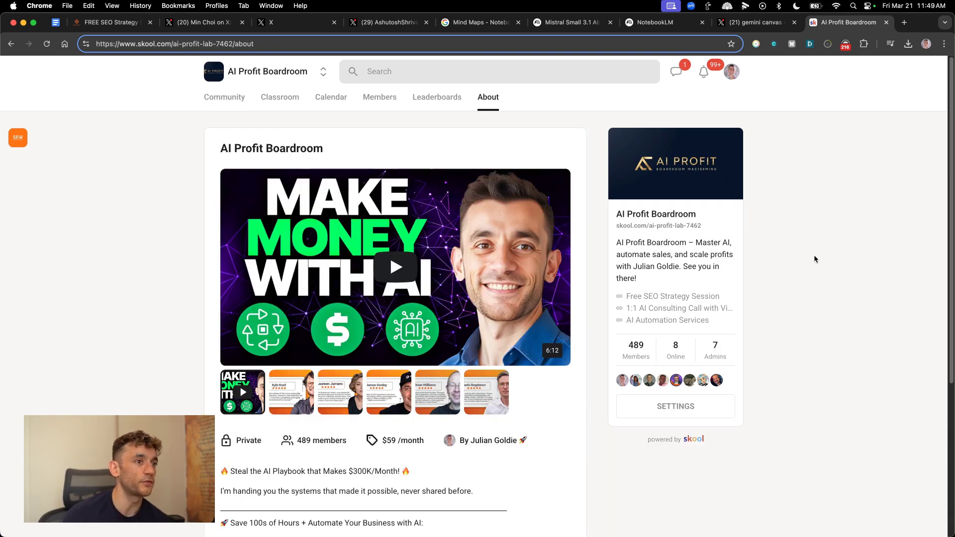
- Move the FREE SEO Strategy Session page to the last browser tab, highlight the text below its main heading and clear the highlight
{"action": "left_click_drag", "start_coordinate": [109, 22], "coordinate": [845, 22]}
{"action": "scroll", "coordinate": [407, 228], "scroll_direction": "up", "scroll_amount": 15}
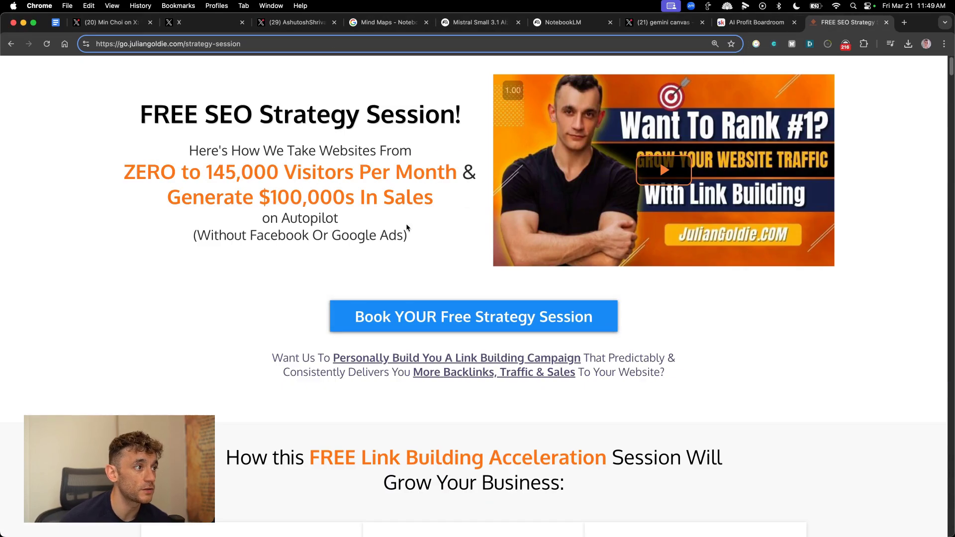
{"action": "left_click_drag", "start_coordinate": [131, 155], "coordinate": [402, 242]}
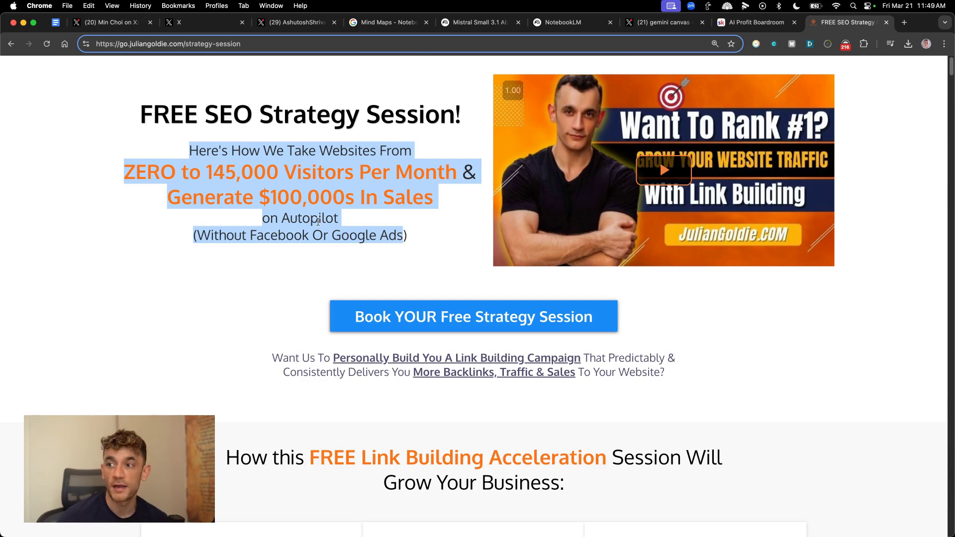
{"action": "left_click", "coordinate": [318, 221]}
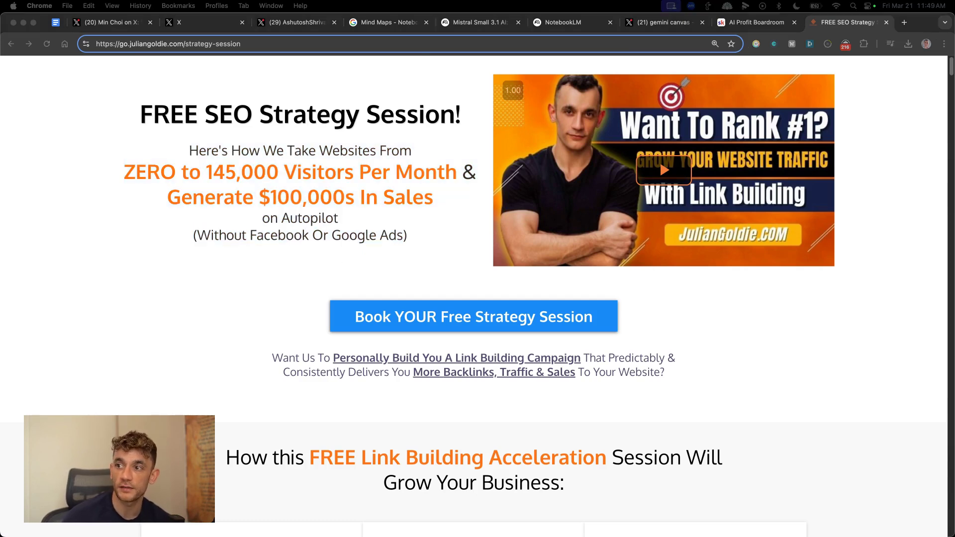
- Look through the strategy session page's benefits, About Me section, SEO case studies and client testimonials
{"action": "scroll", "coordinate": [539, 327], "scroll_direction": "down", "scroll_amount": 3}
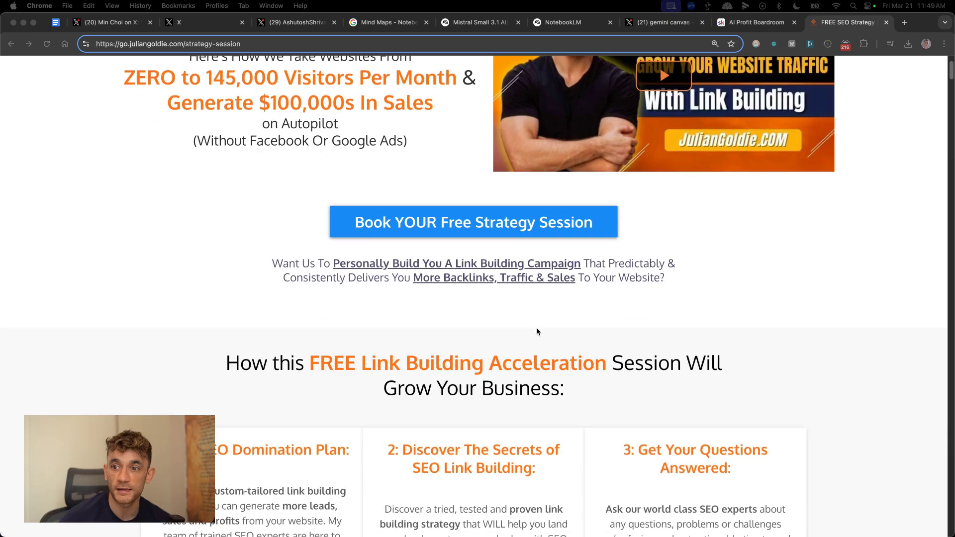
{"action": "scroll", "coordinate": [517, 323], "scroll_direction": "down", "scroll_amount": 10}
{"action": "scroll", "coordinate": [493, 319], "scroll_direction": "down", "scroll_amount": 12}
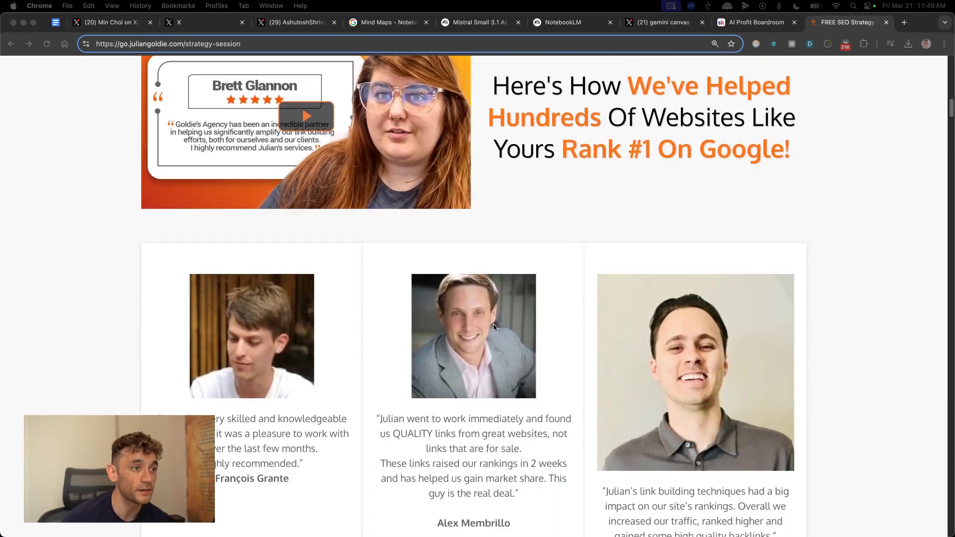
{"action": "scroll", "coordinate": [486, 321], "scroll_direction": "down", "scroll_amount": 15}
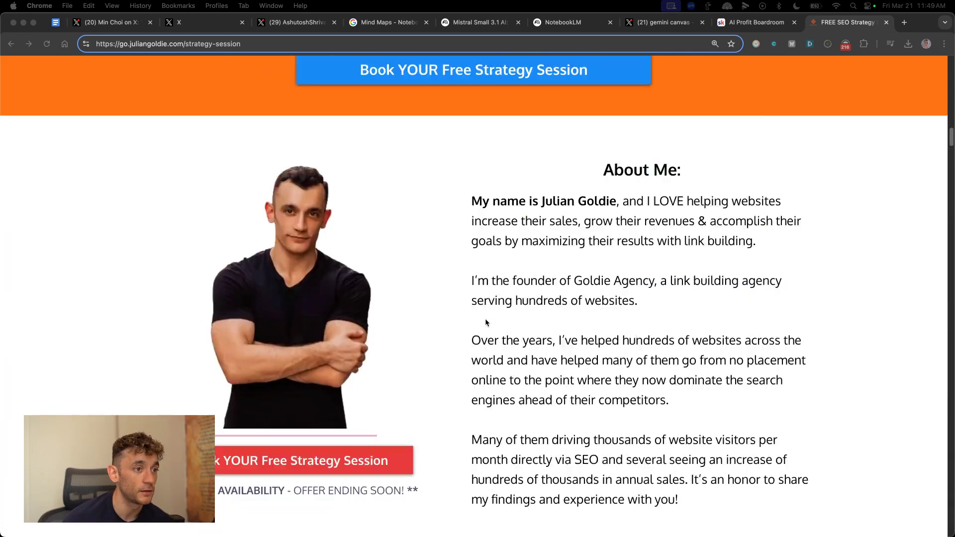
{"action": "scroll", "coordinate": [477, 323], "scroll_direction": "down", "scroll_amount": 20}
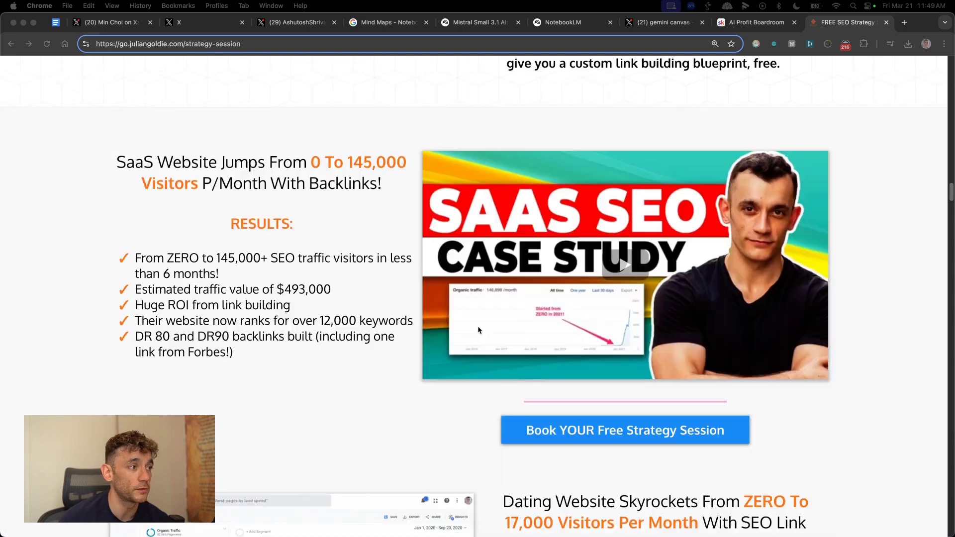
{"action": "scroll", "coordinate": [475, 327], "scroll_direction": "down", "scroll_amount": 15}
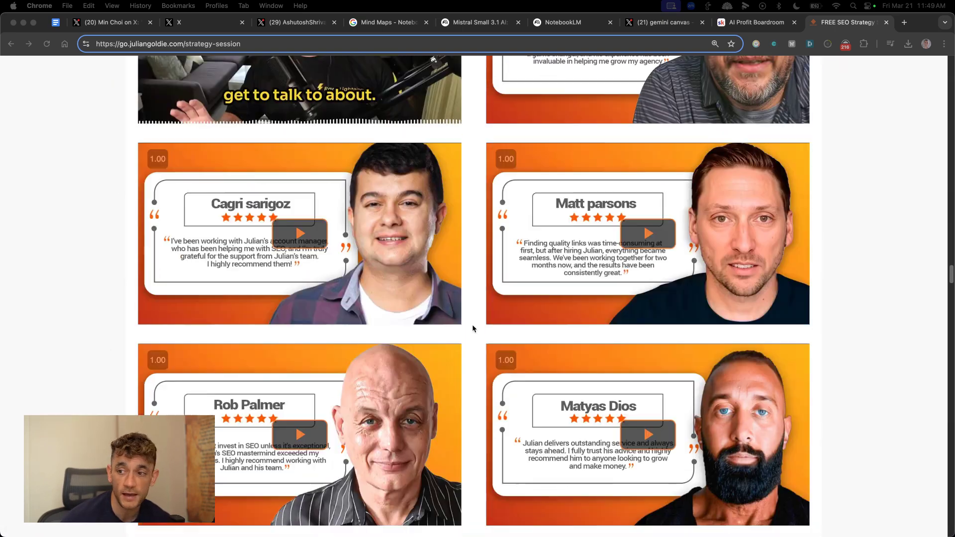
{"action": "scroll", "coordinate": [477, 321], "scroll_direction": "down", "scroll_amount": 20}
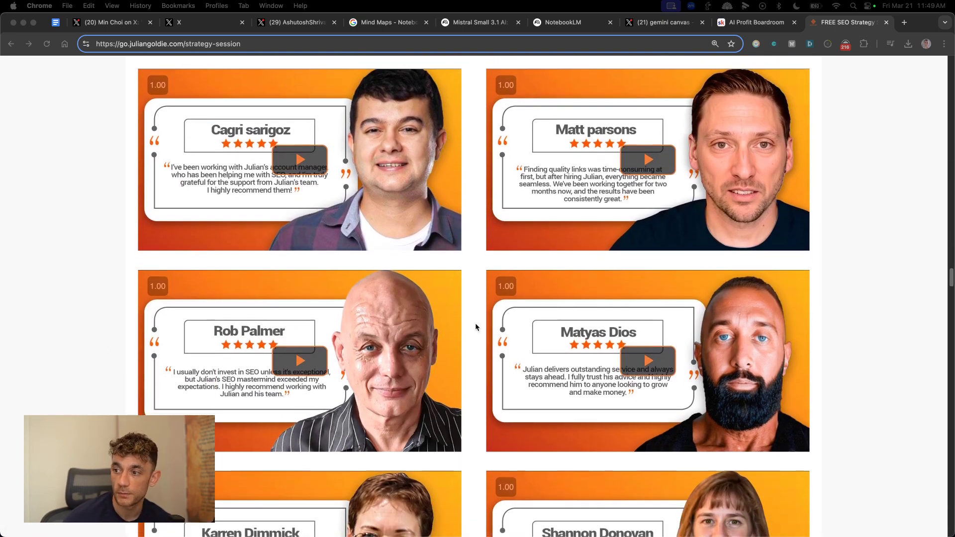